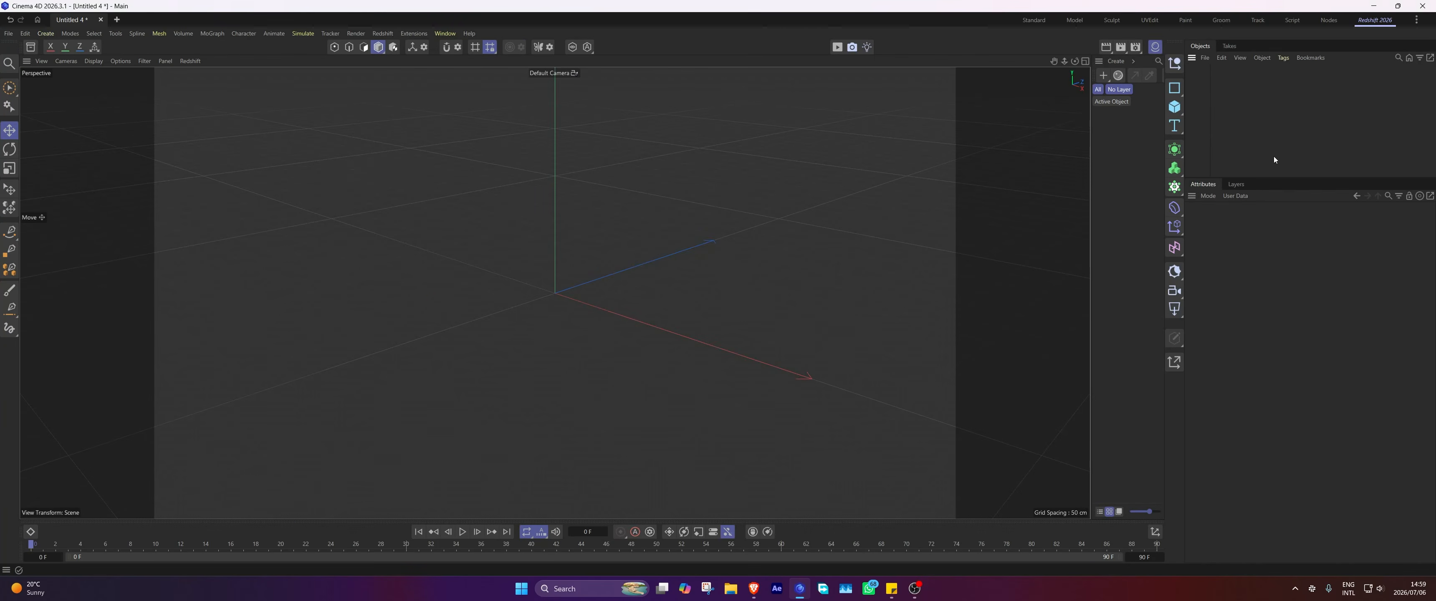
Enlarge the object list's area and hide the material manager to widen the viewport.
drag(1266, 178, 1238, 298)
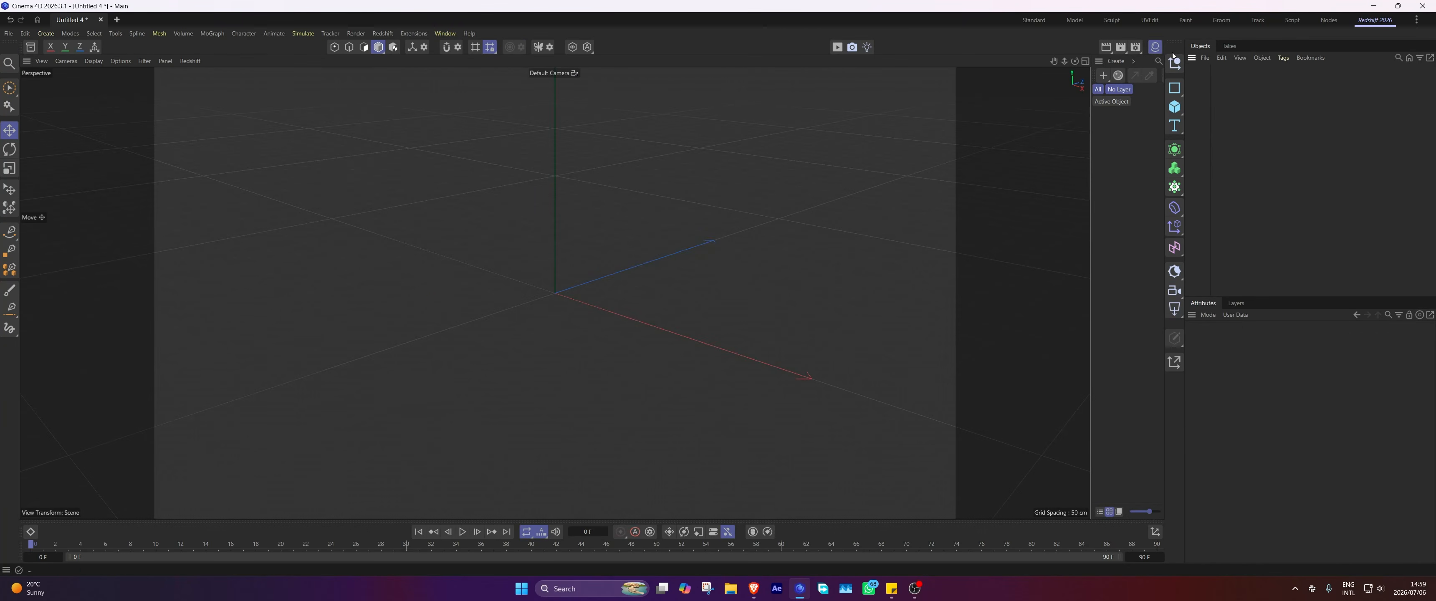
click(1156, 48)
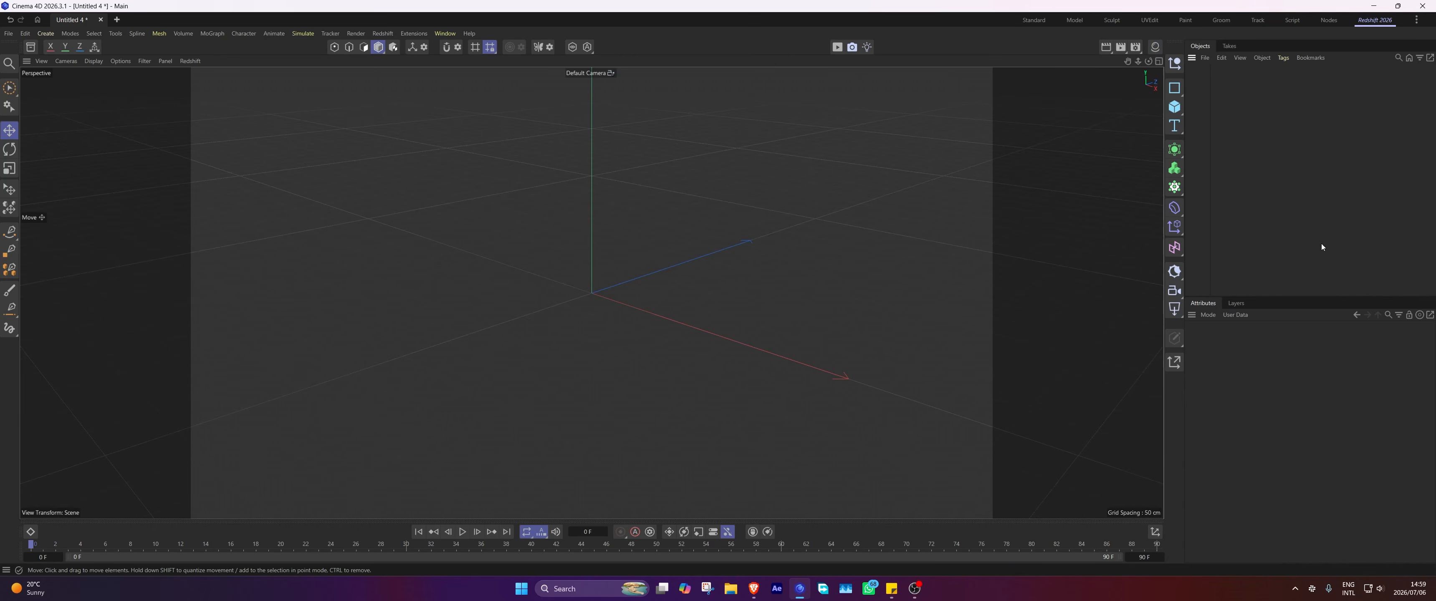
Add a Plane to the scene with a width and height of 1000 cm.
click(1174, 106)
click(1215, 143)
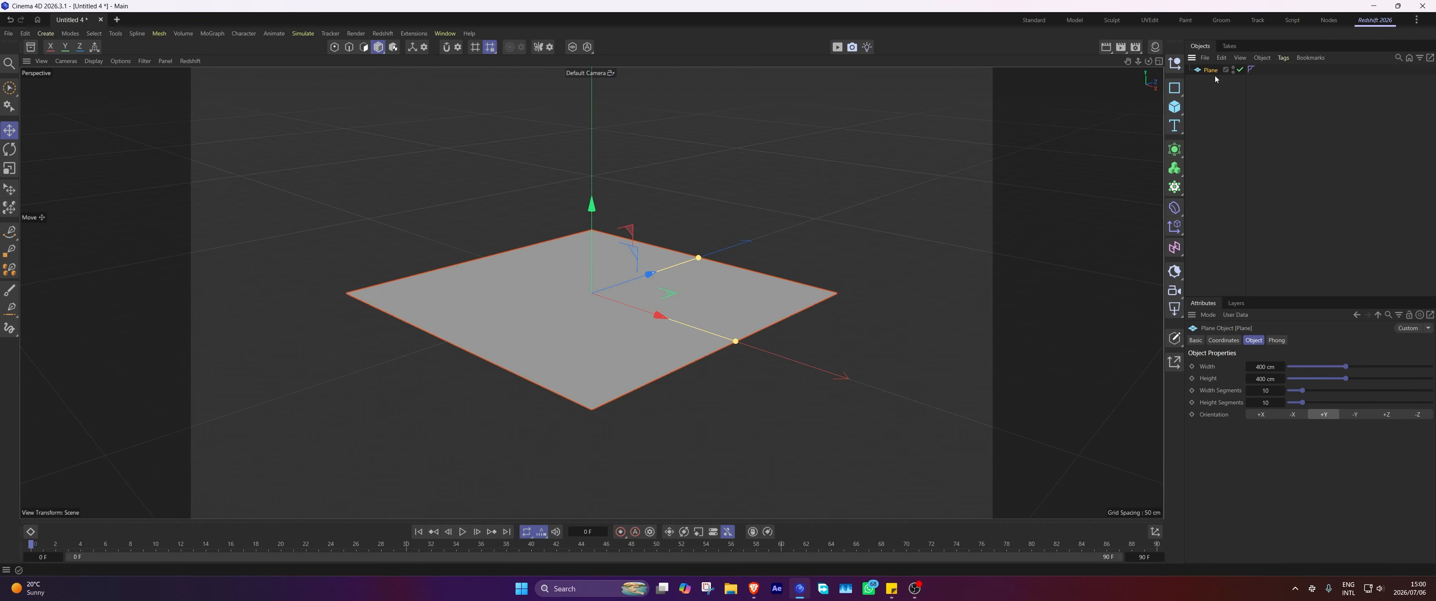
click(1262, 365)
text(100)
key(Tab)
click(1266, 366)
text(1000)
key(Tab)
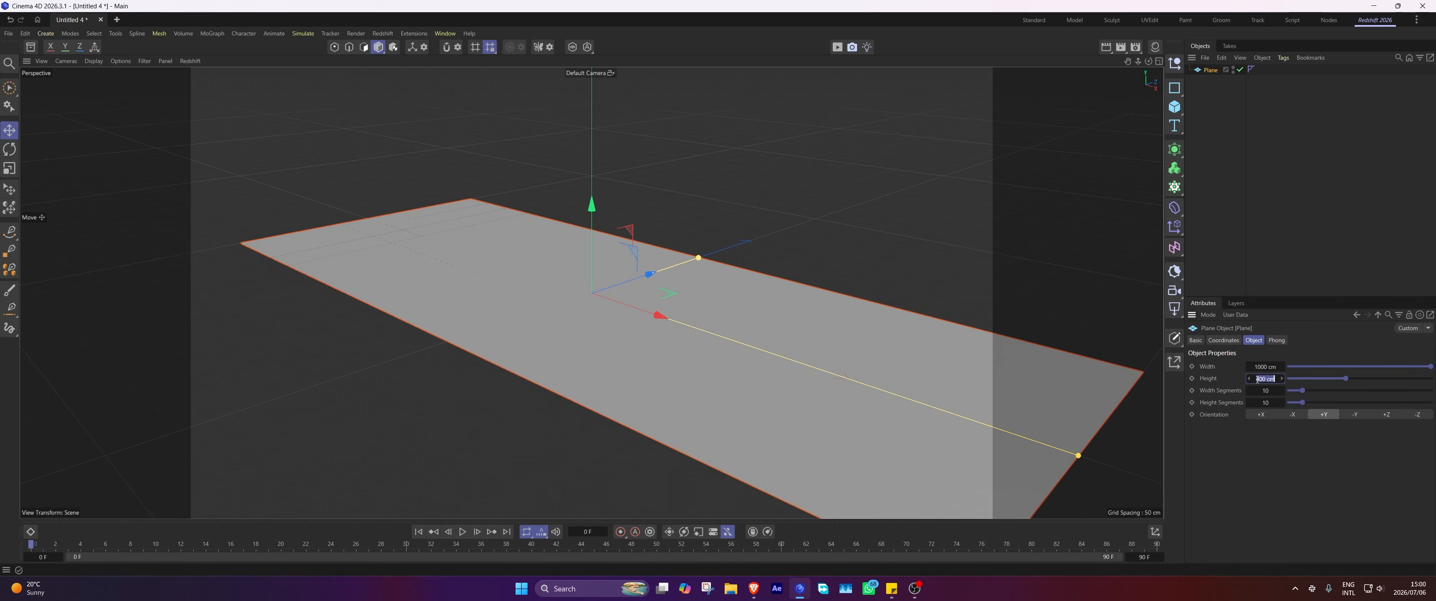
text(1000)
key(Return)
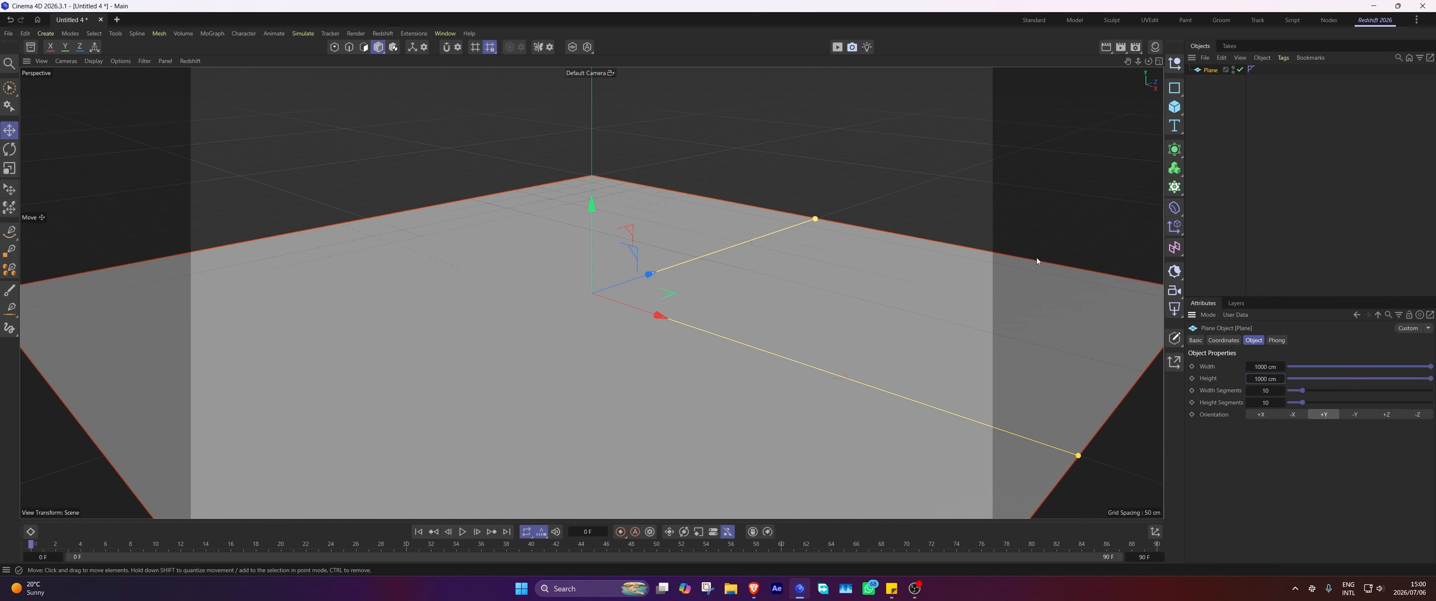
Set the plane's width segments and height segments to 400.
click(1270, 401)
click(1268, 380)
click(1268, 391)
text(400)
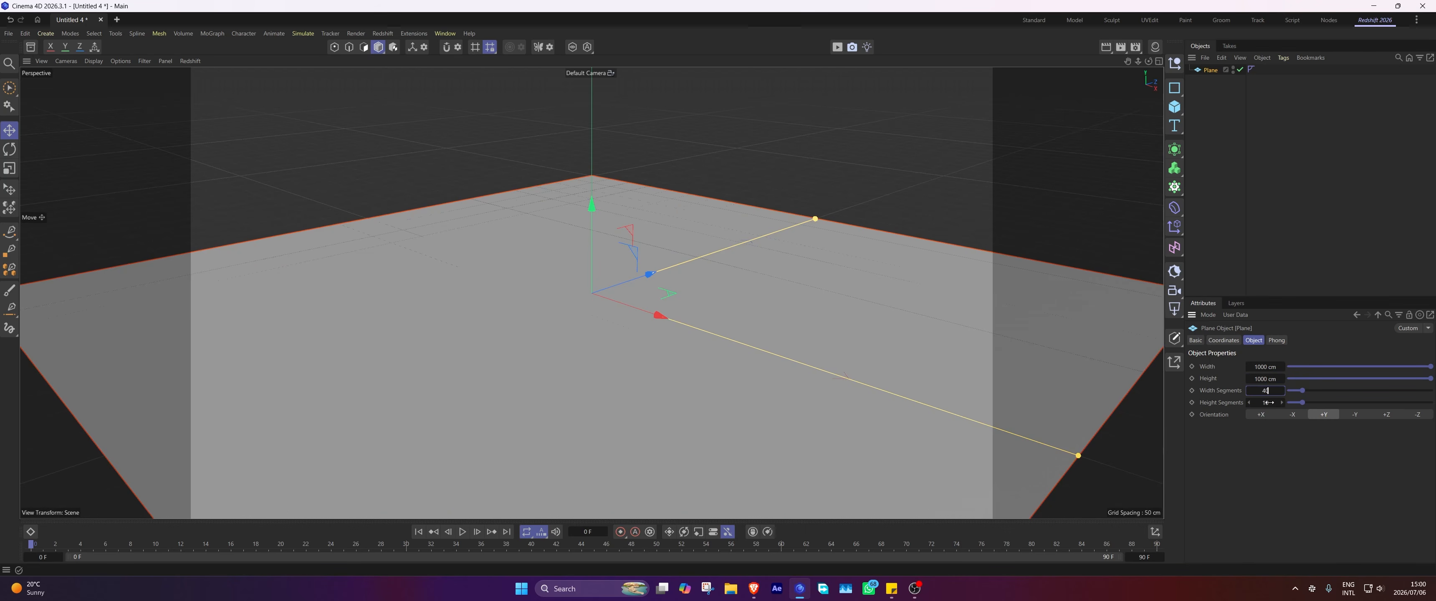
key(Tab)
text(400)
key(Return)
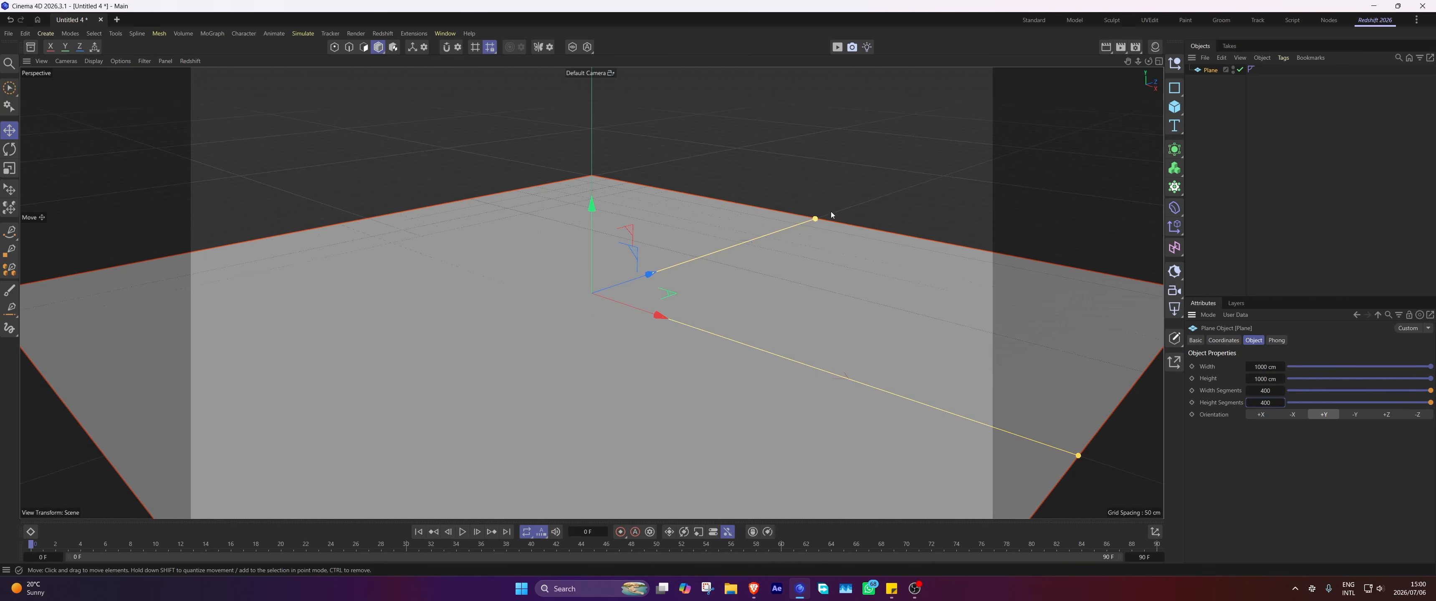
Set the plane's orientation to +Z so that it stands upright.
scroll(786, 256, down, 2)
scroll(786, 259, down, 2)
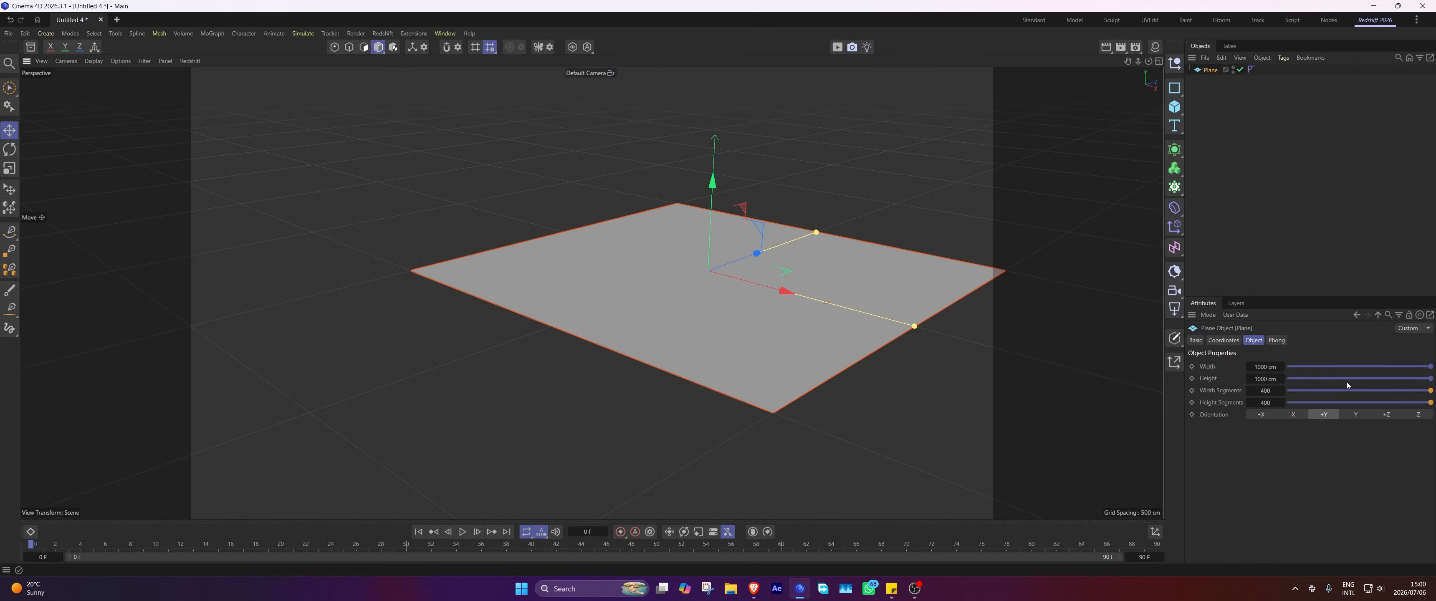
click(1383, 415)
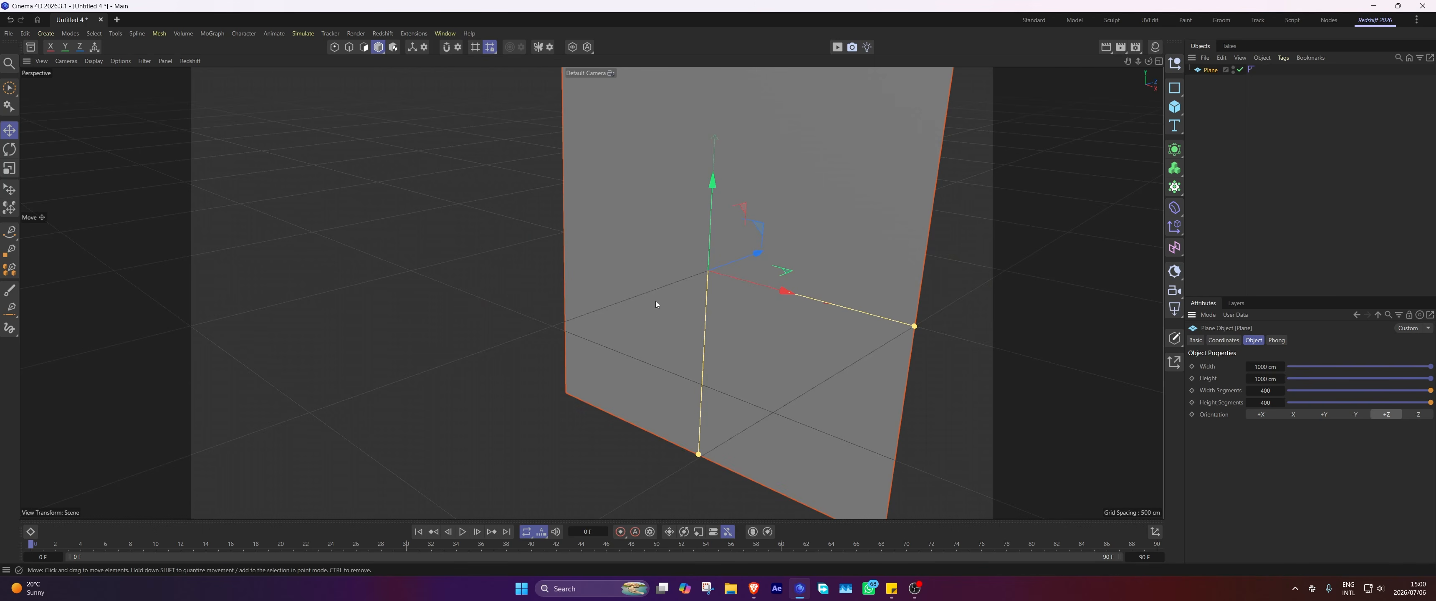
Display the mesh lines in the viewport and set the plane's width and height segments to 200.
key(n)
key(b)
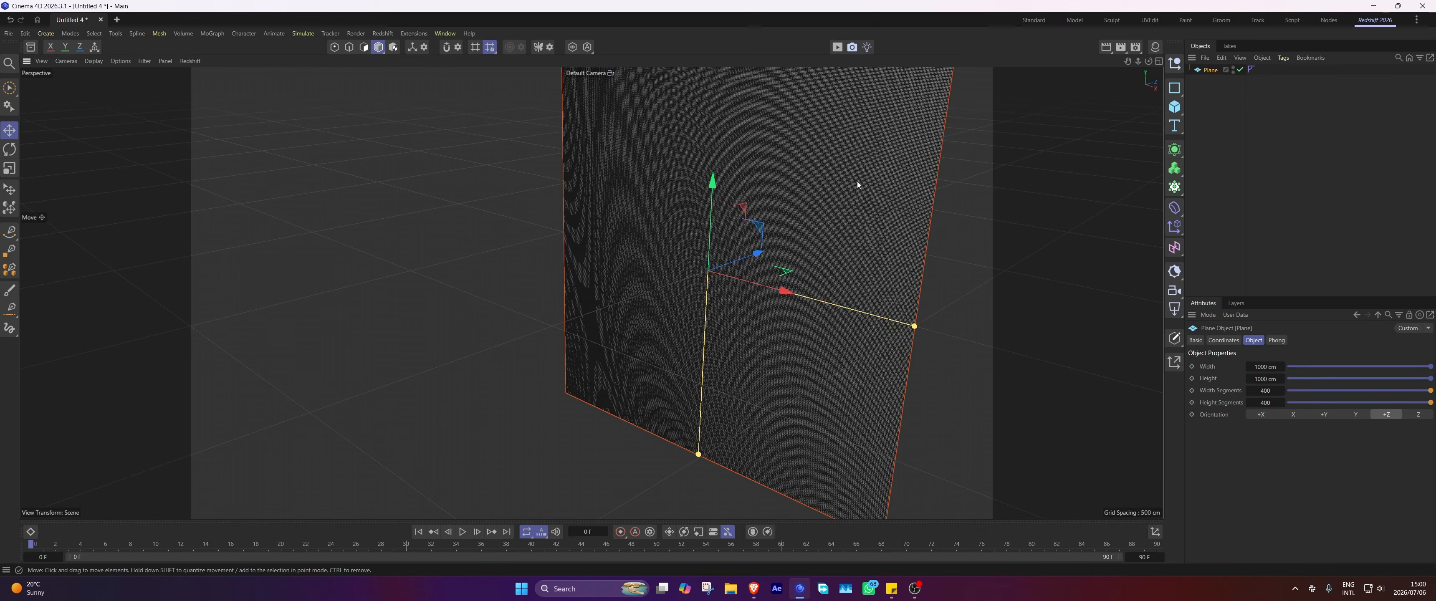
alt+middle_drag(858, 181, 792, 309)
mouse_move(851, 277)
alt+right_down()
mouse_move(939, 217)
mouse_move(804, 240)
alt+right_up()
alt+drag(804, 239, 1039, 355)
double_click(1265, 391)
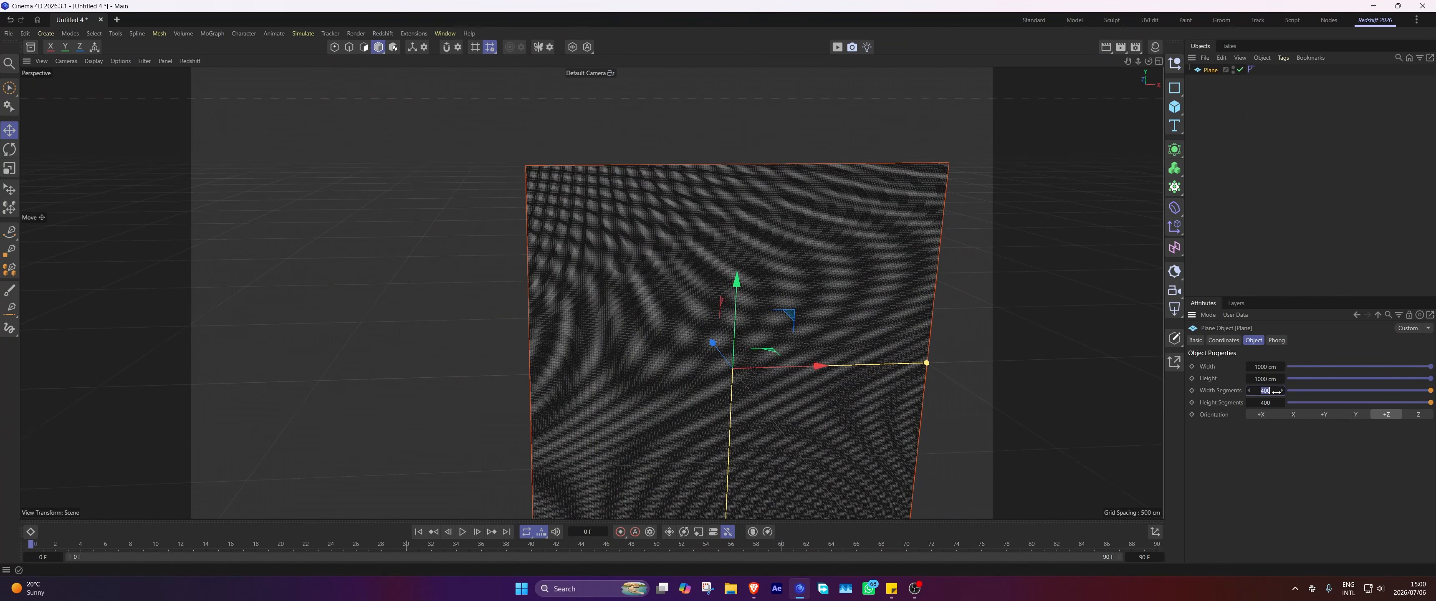
text(200)
key(Tab)
text(200)
key(Return)
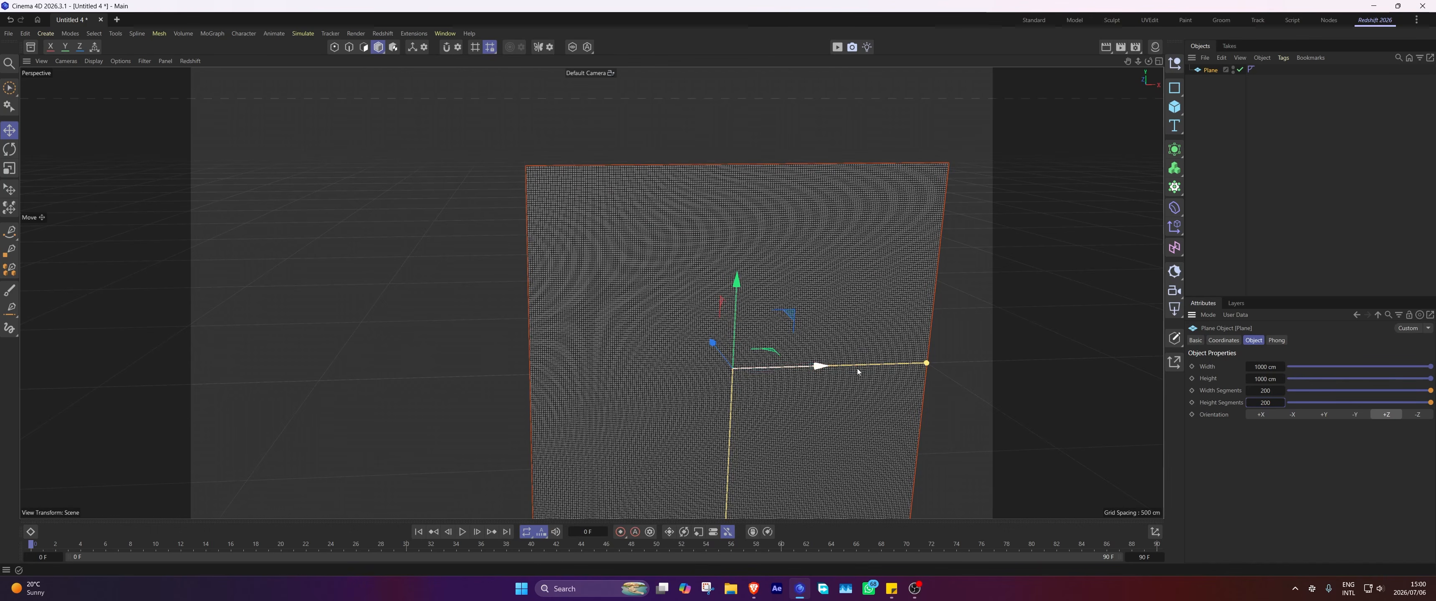
Return the viewport to Gouraud shading without mesh lines and frame the whole plane.
key(n)
key(a)
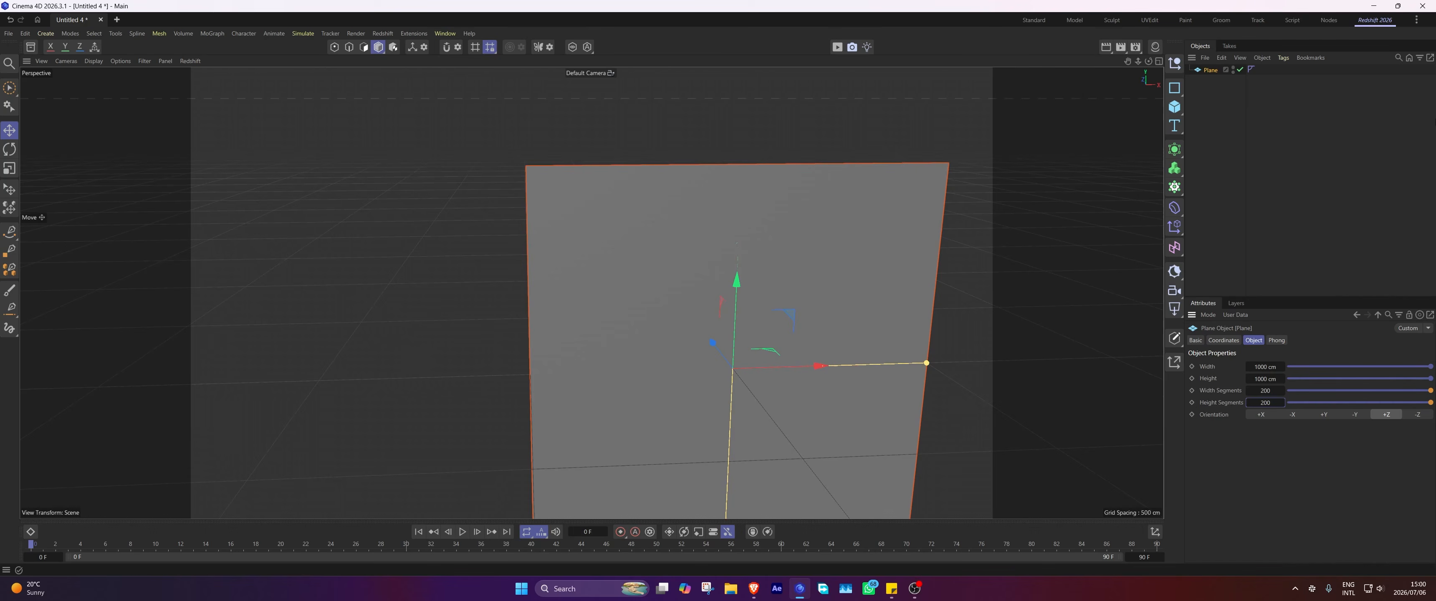
scroll(942, 379, down, 4)
alt+middle_drag(848, 315, 753, 277)
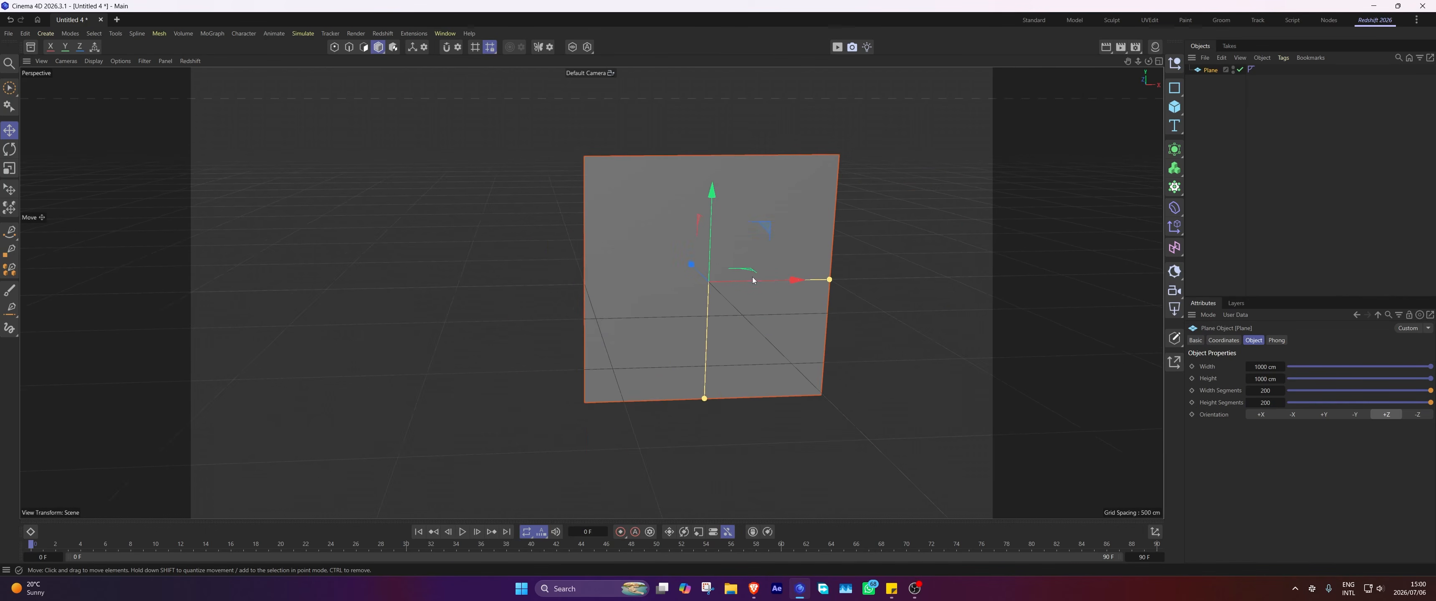
alt+drag(753, 279, 788, 271)
Add a Vertex Map tag to the plane and drive it with a new Box Field.
right_click(1208, 70)
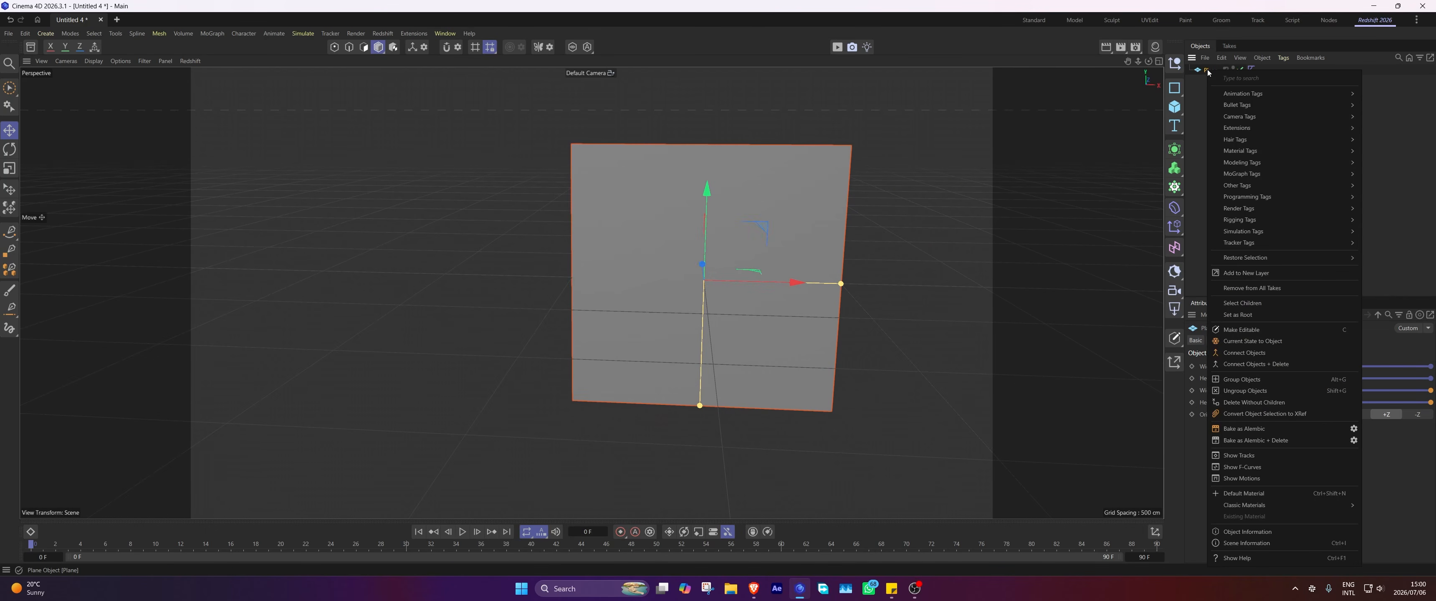
text(ver)
mouse_move(1338, 113)
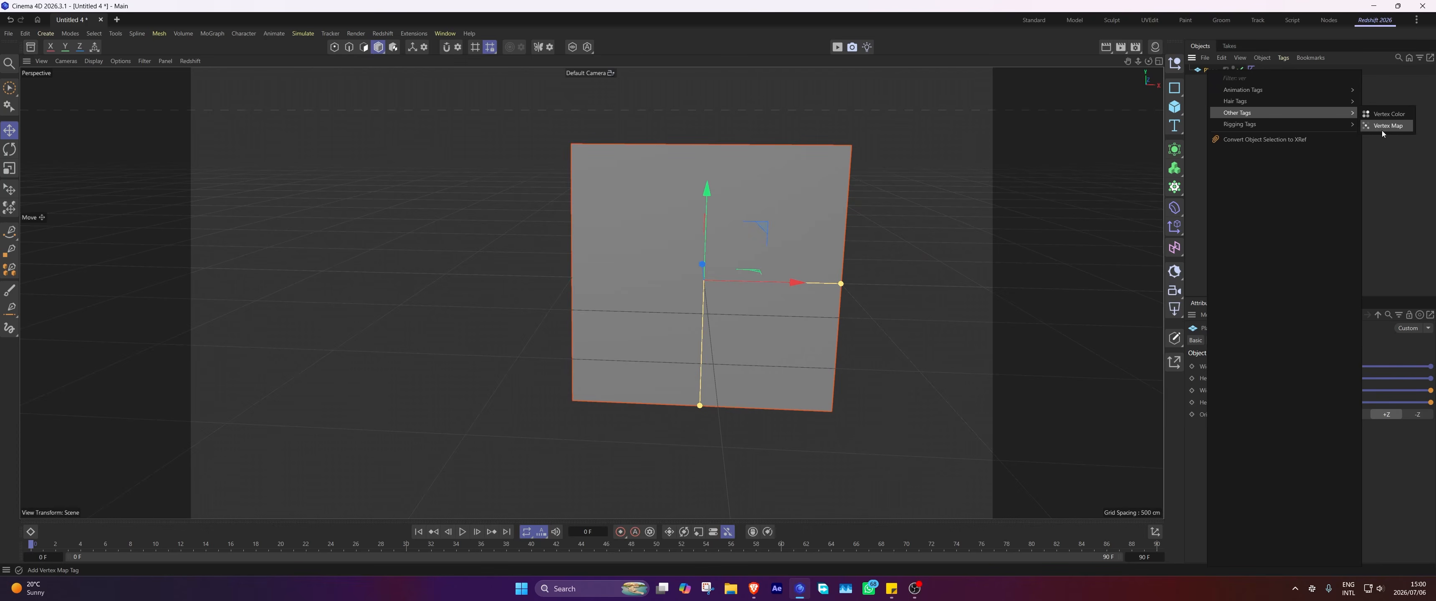
click(1388, 128)
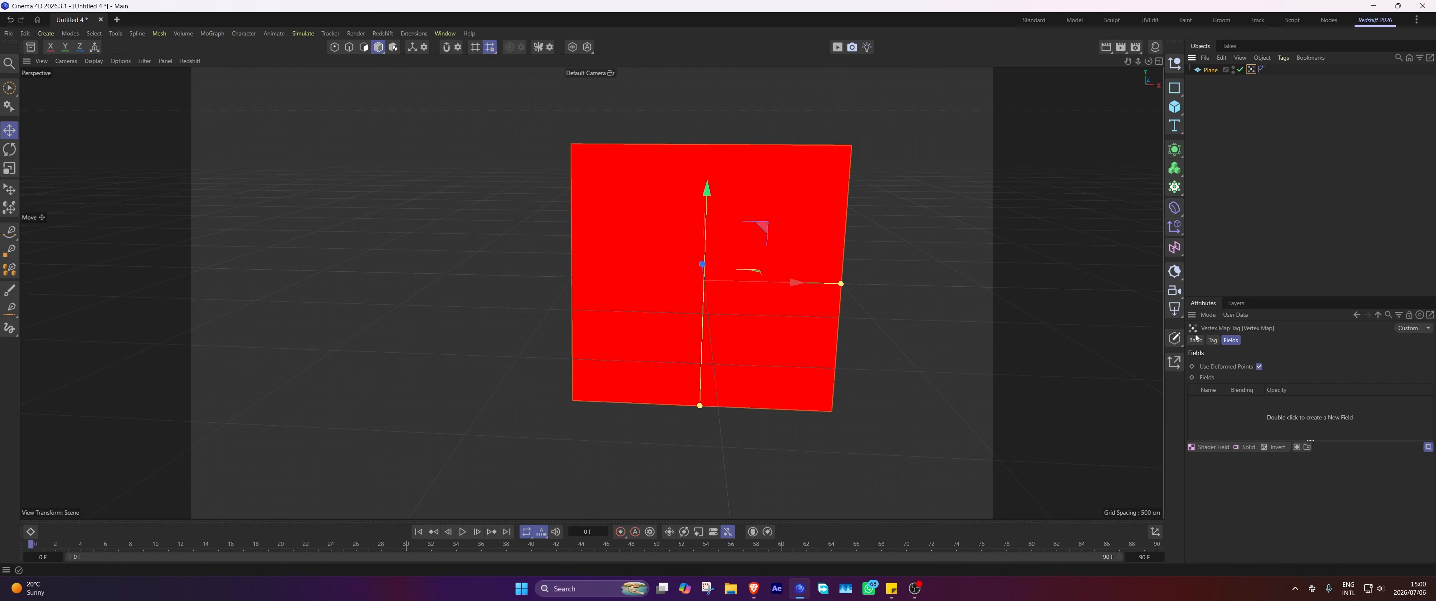
click(1211, 450)
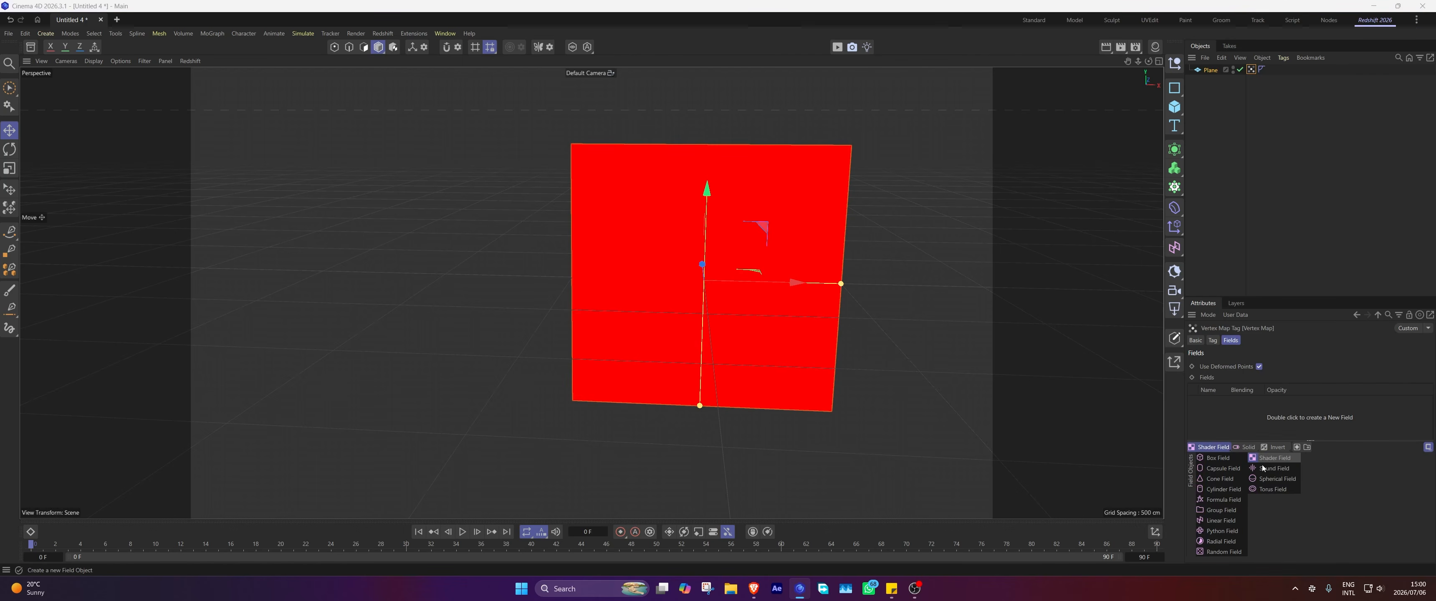
click(1221, 468)
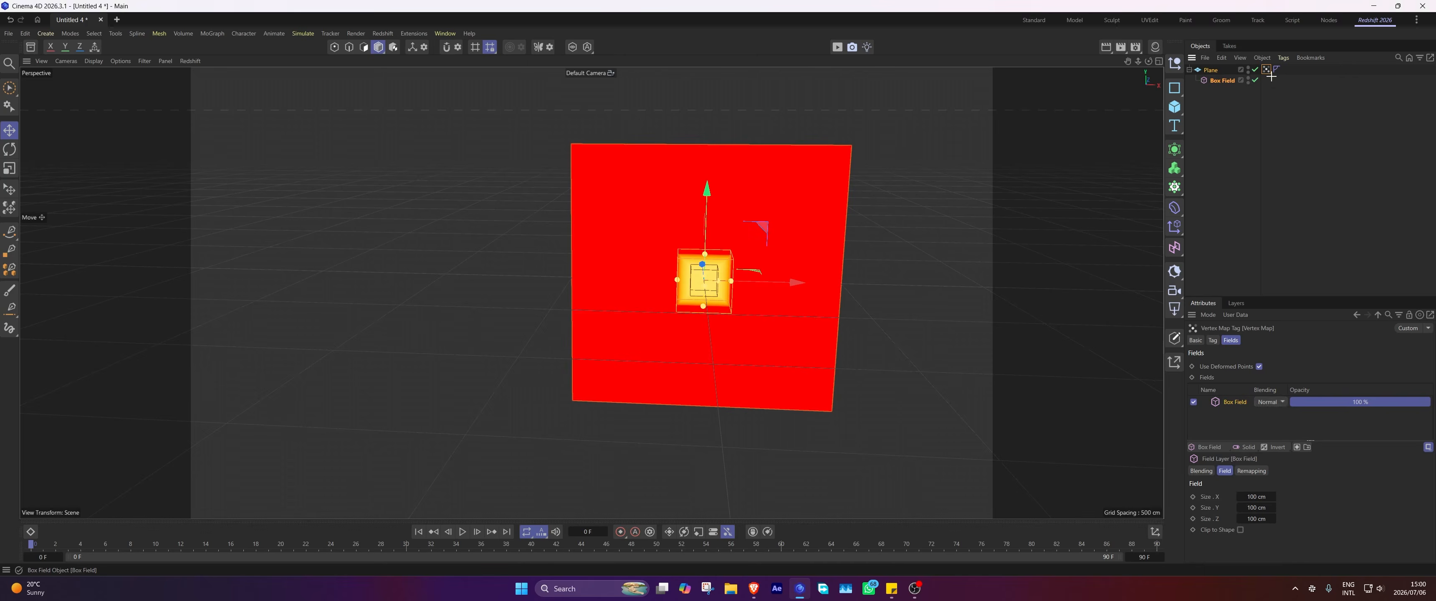
Move the Box Field out of the plane's hierarchy and set its size to 776 cm in X and 2 cm in Y.
click(1218, 82)
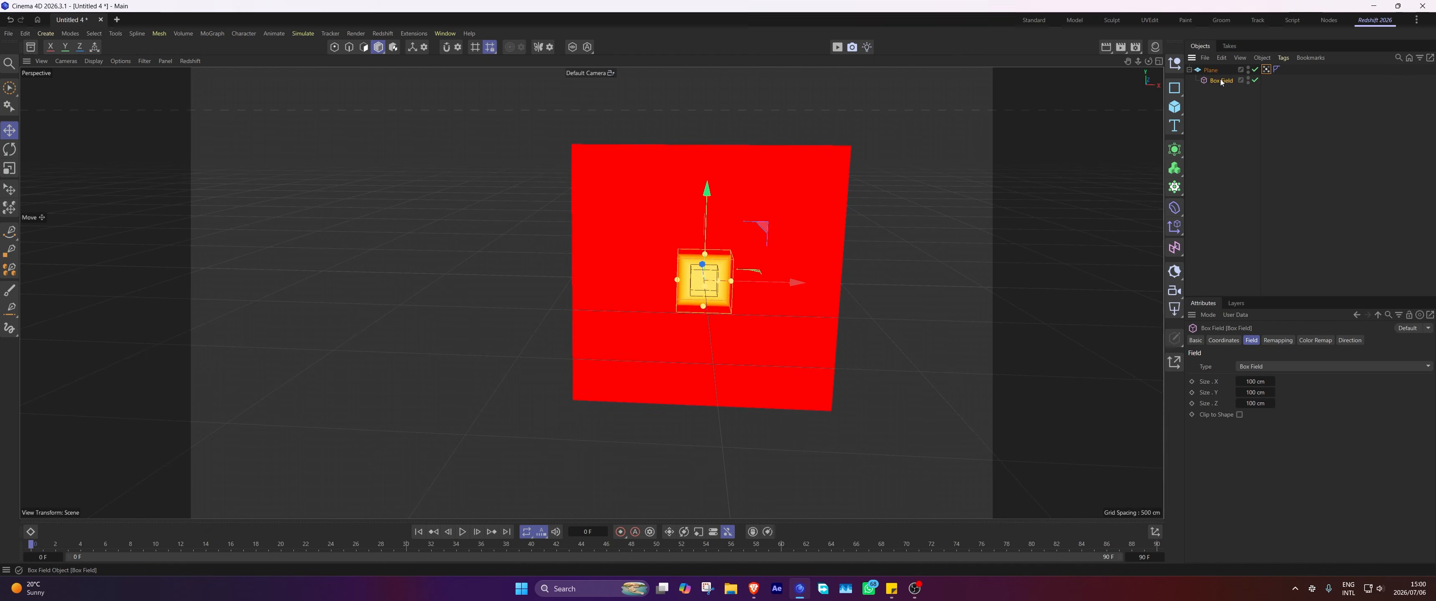
click(1217, 81)
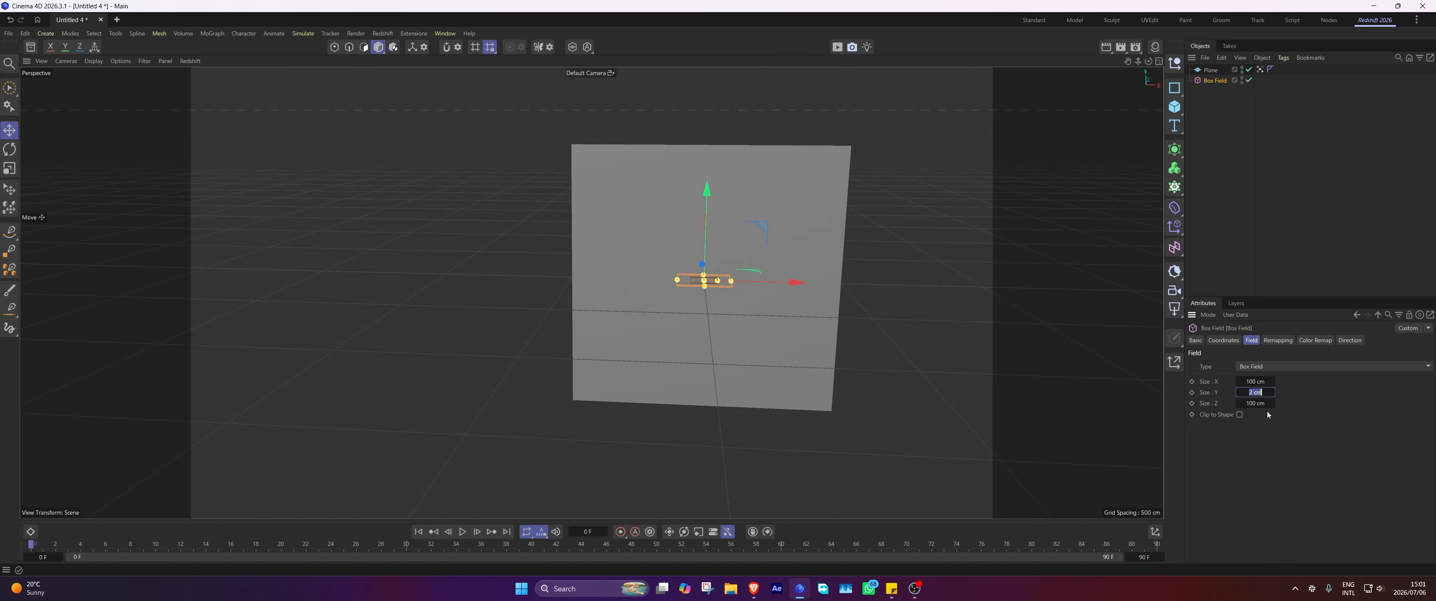
drag(1272, 382, 1349, 382)
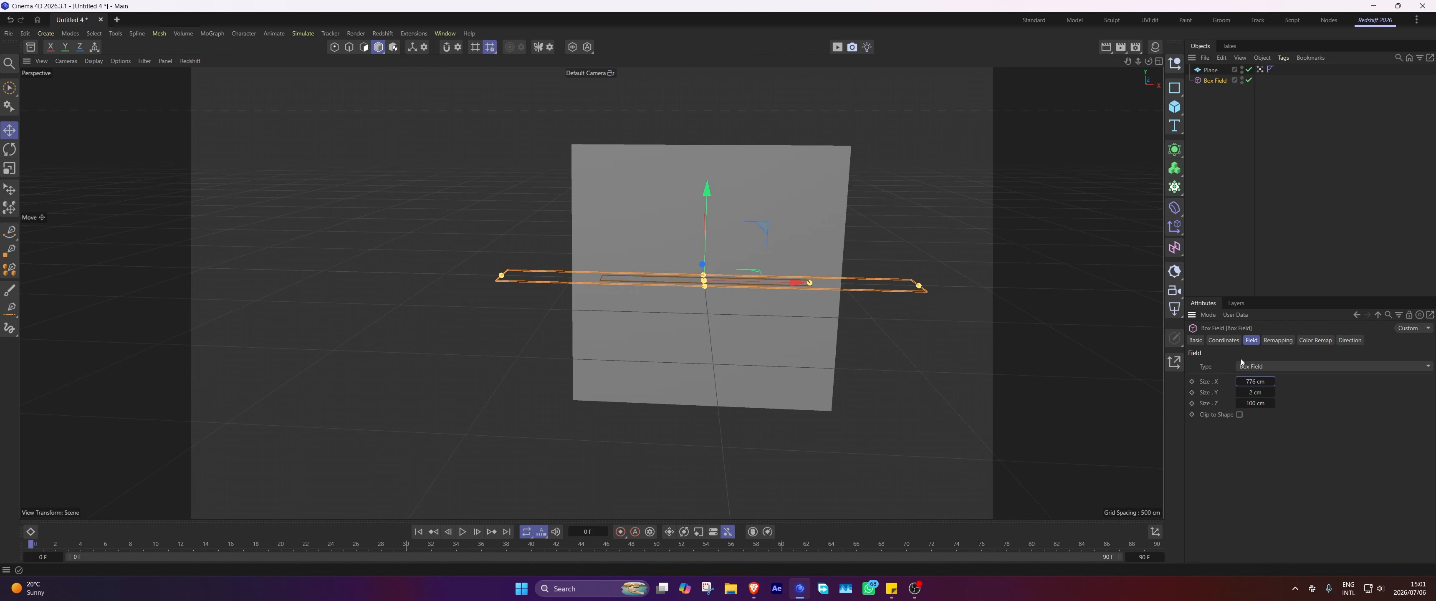
Raise the Box Field's inner offset to near its maximum and check its effect on the plane's vertex map.
click(1278, 340)
drag(1350, 464, 1413, 464)
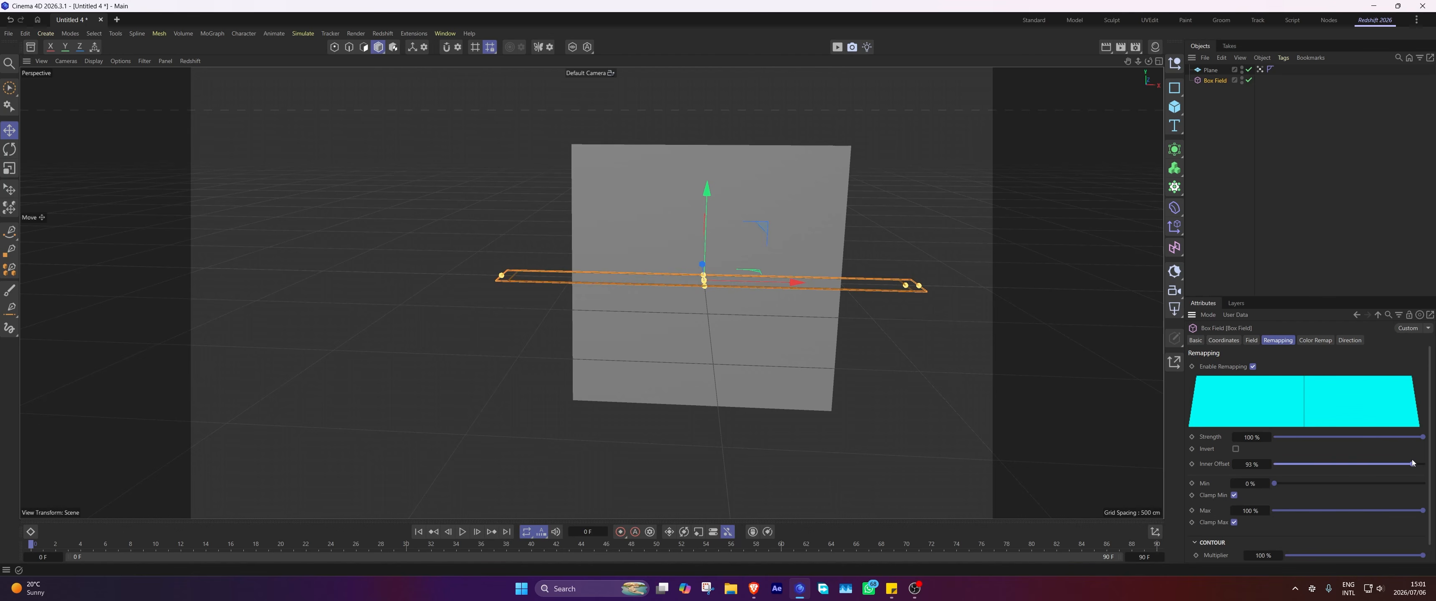
click(1260, 69)
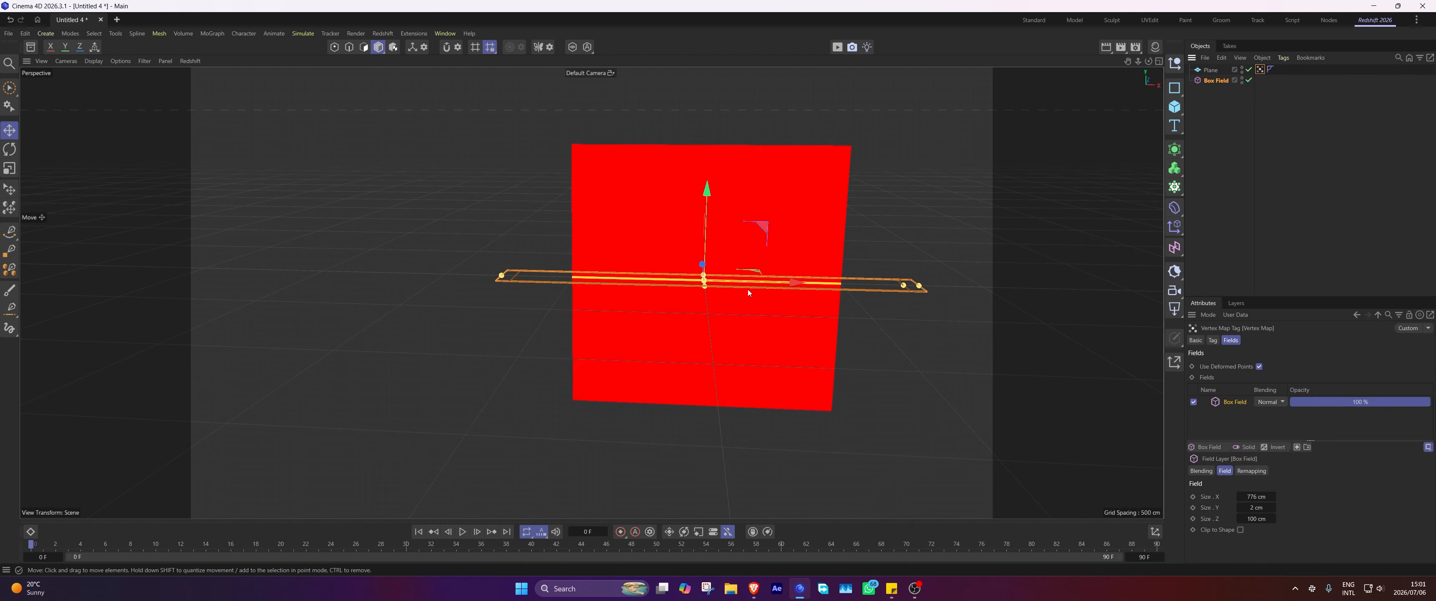
Place the Box Field inside a new Cloner, with the mode set to Linear and a count of 7.
click(1213, 81)
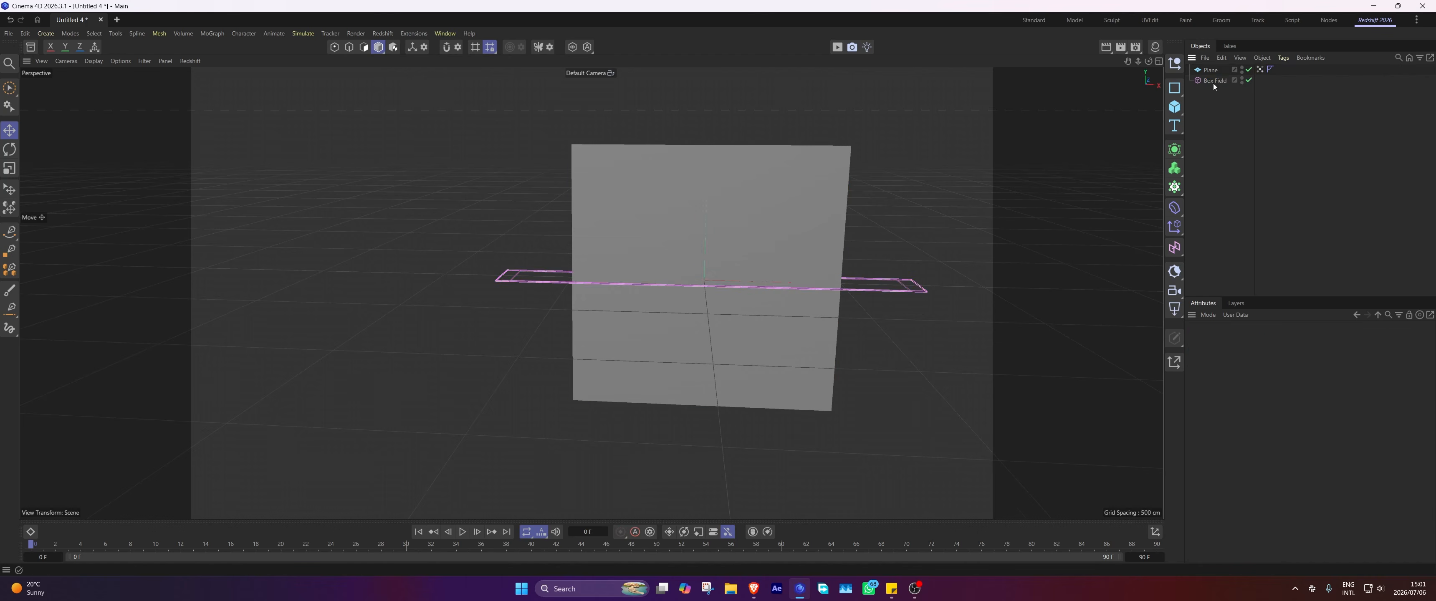
alt+click(1175, 188)
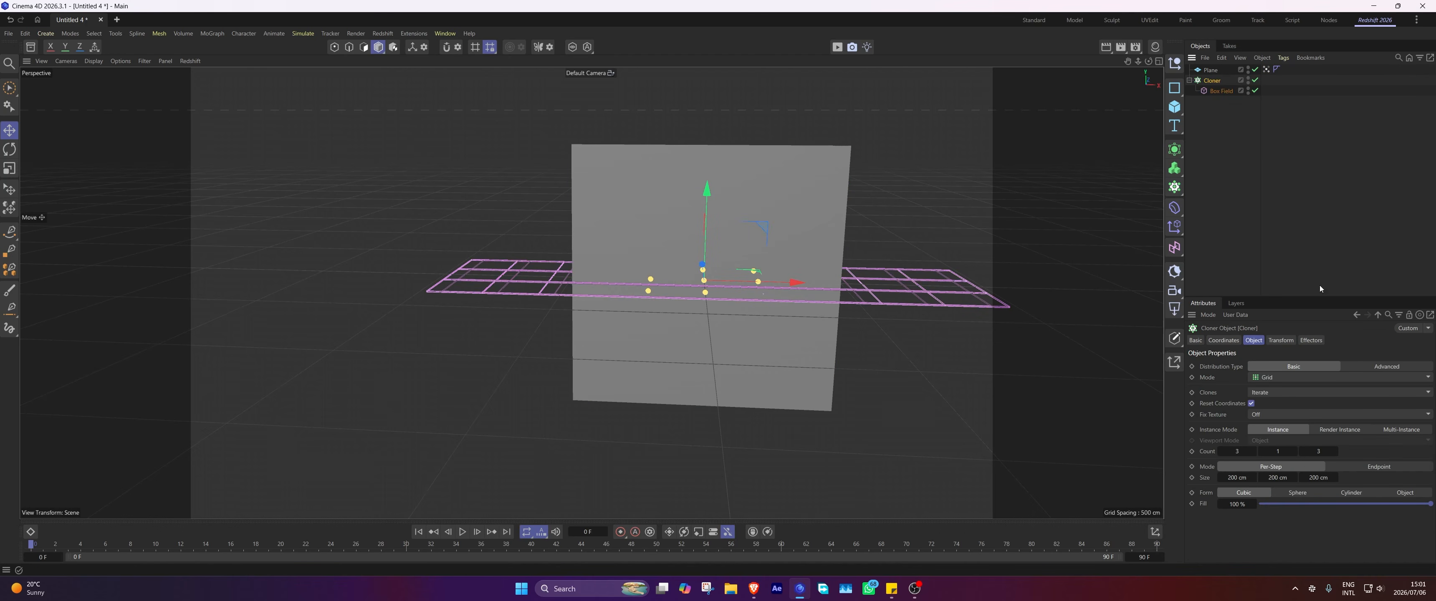
click(1264, 384)
click(1266, 395)
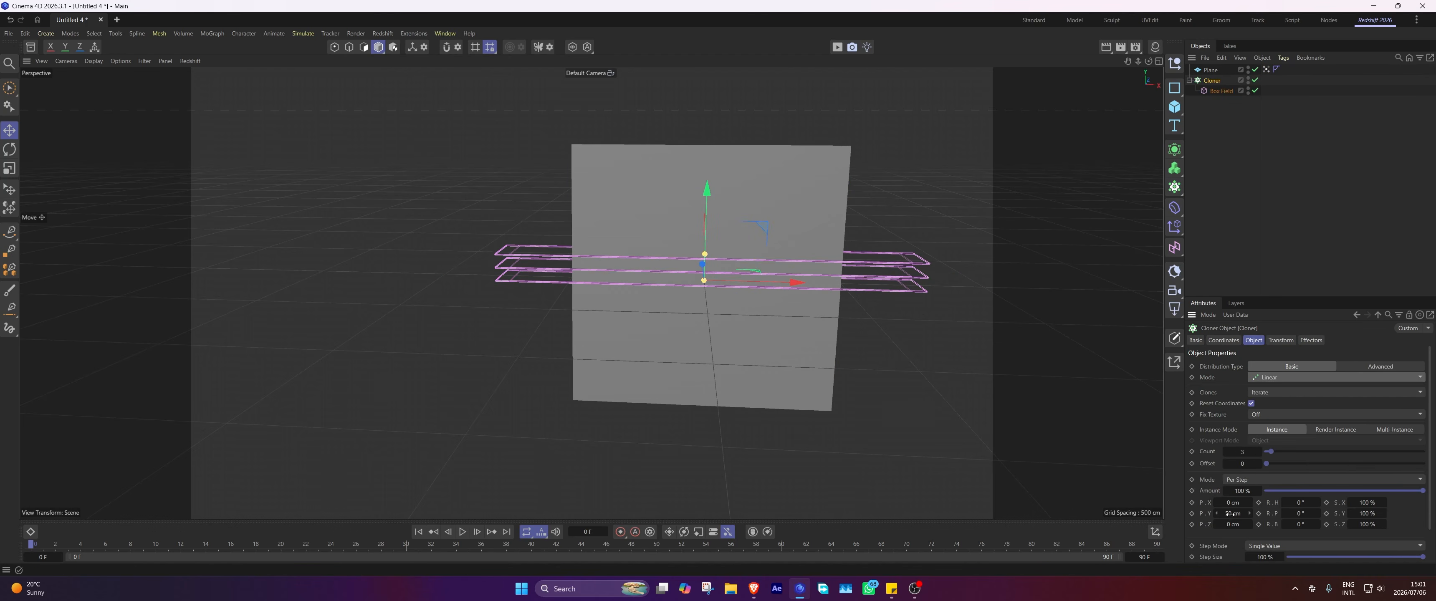
click(1251, 453)
text(7)
key(Return)
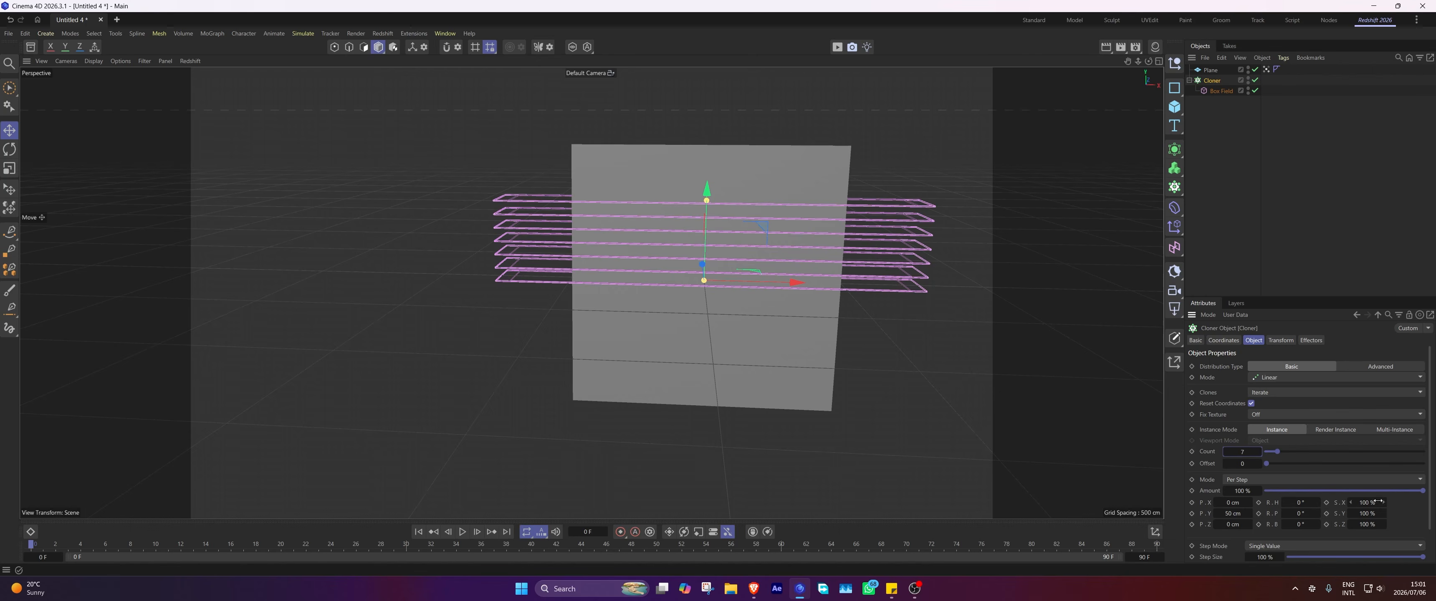
In the front view, move the Cloner down so its first clone lines up with the plane's bottom edge.
middle_click(725, 205)
middle_click(909, 396)
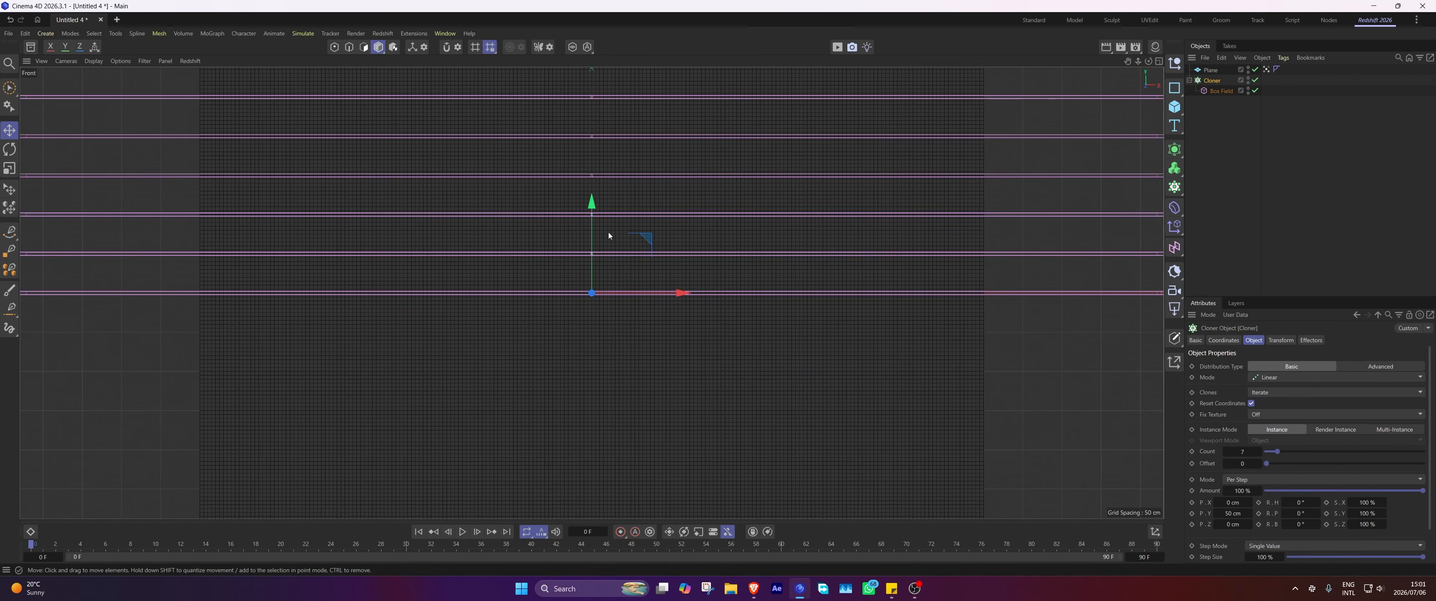
drag(592, 241, 601, 454)
alt+middle_drag(613, 444, 648, 153)
drag(626, 178, 619, 355)
scroll(614, 397, up, 3)
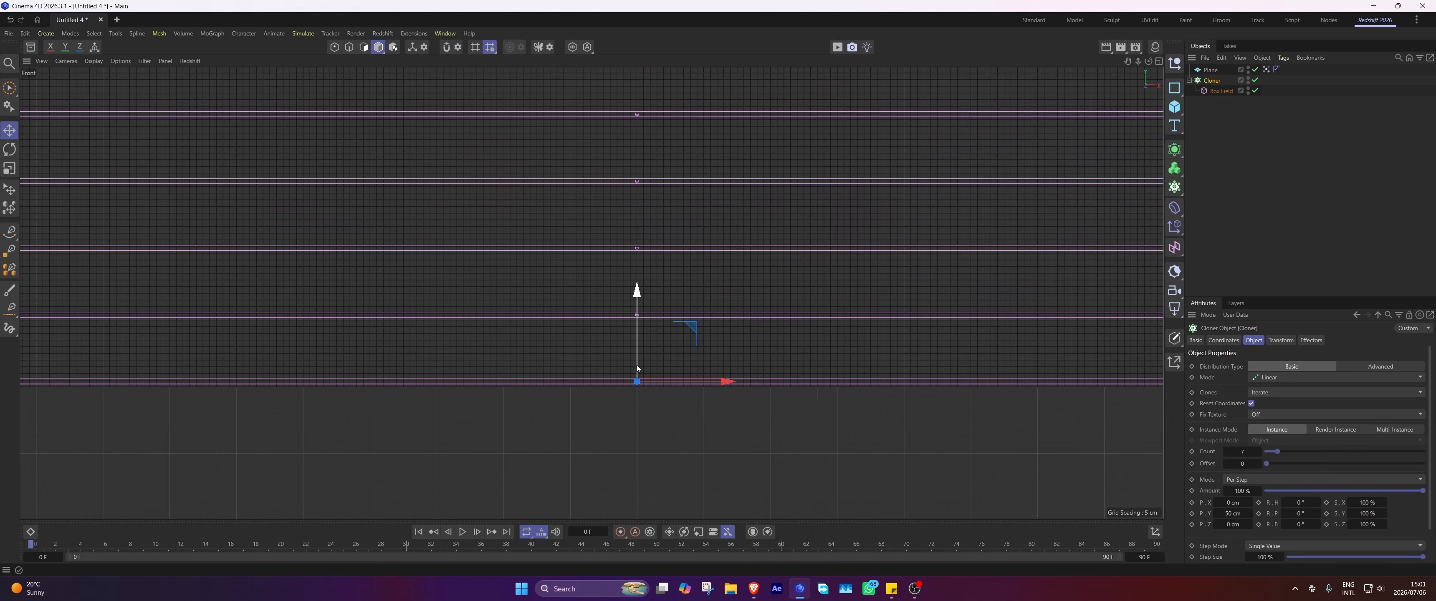
scroll(638, 369, up, 4)
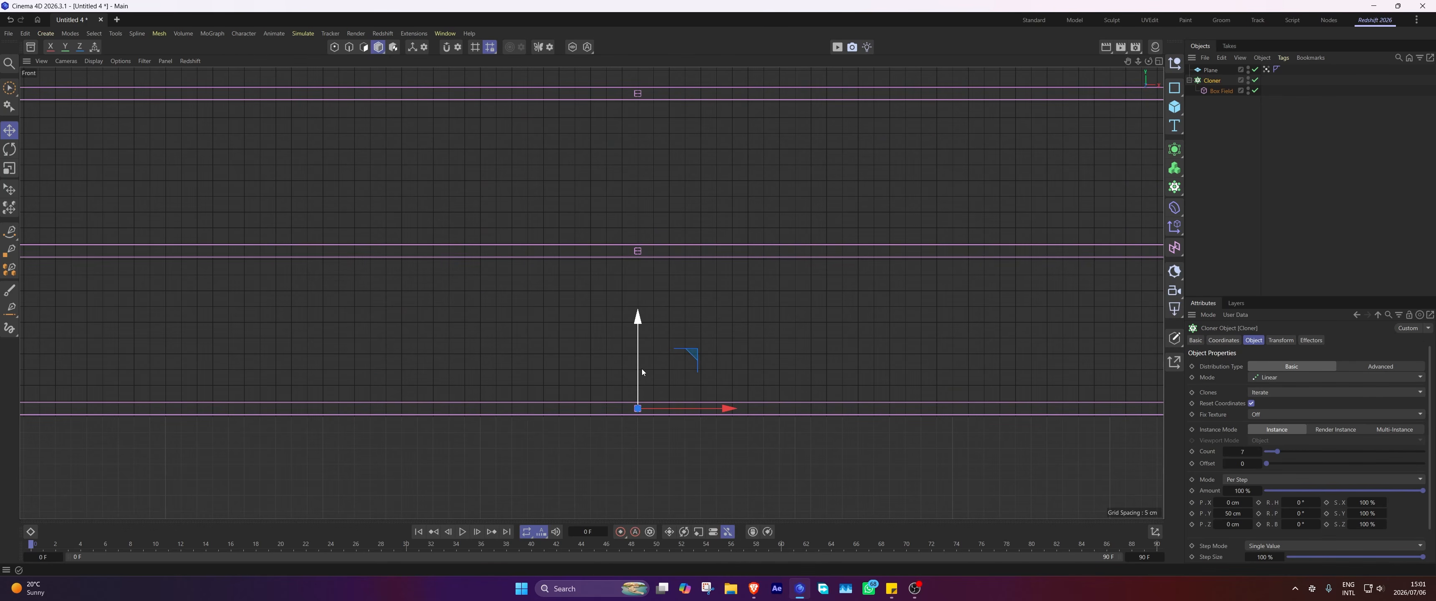
scroll(747, 292, down, 8)
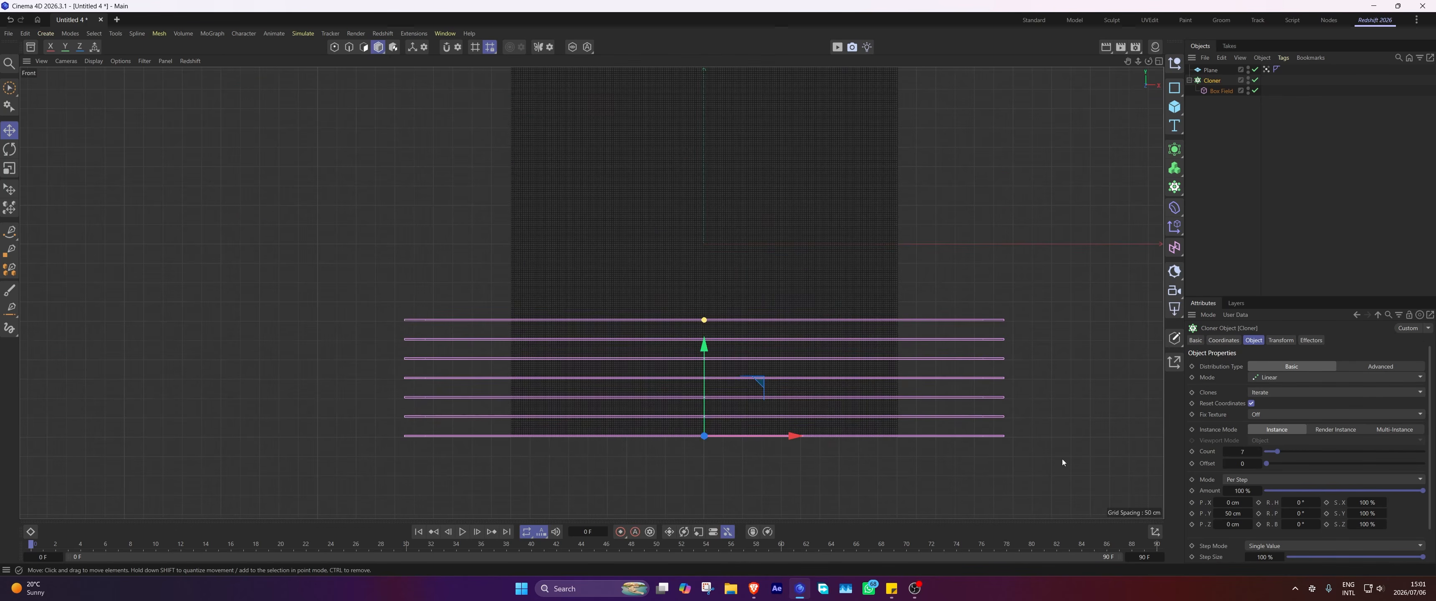
Set the Cloner's Y position step to 167 cm so the clones span the plane's height, and inspect the top edge.
drag(1232, 513, 1232, 513)
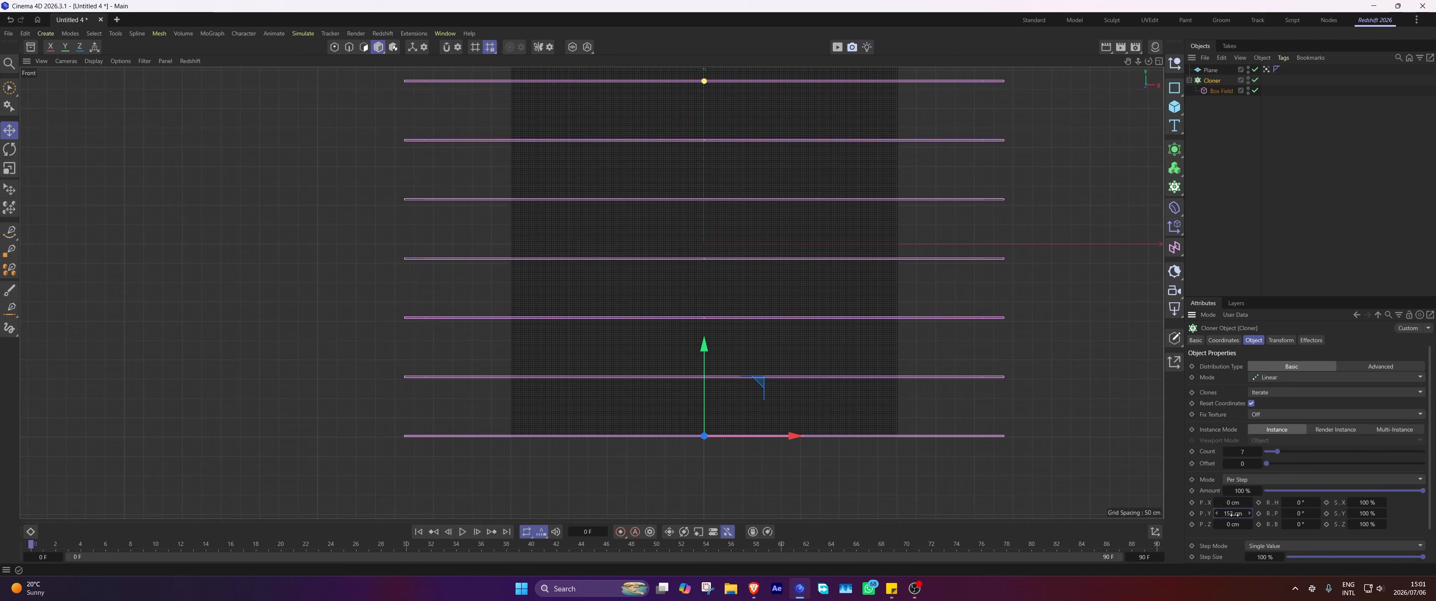
alt+middle_drag(825, 241, 824, 327)
drag(1233, 513, 1238, 513)
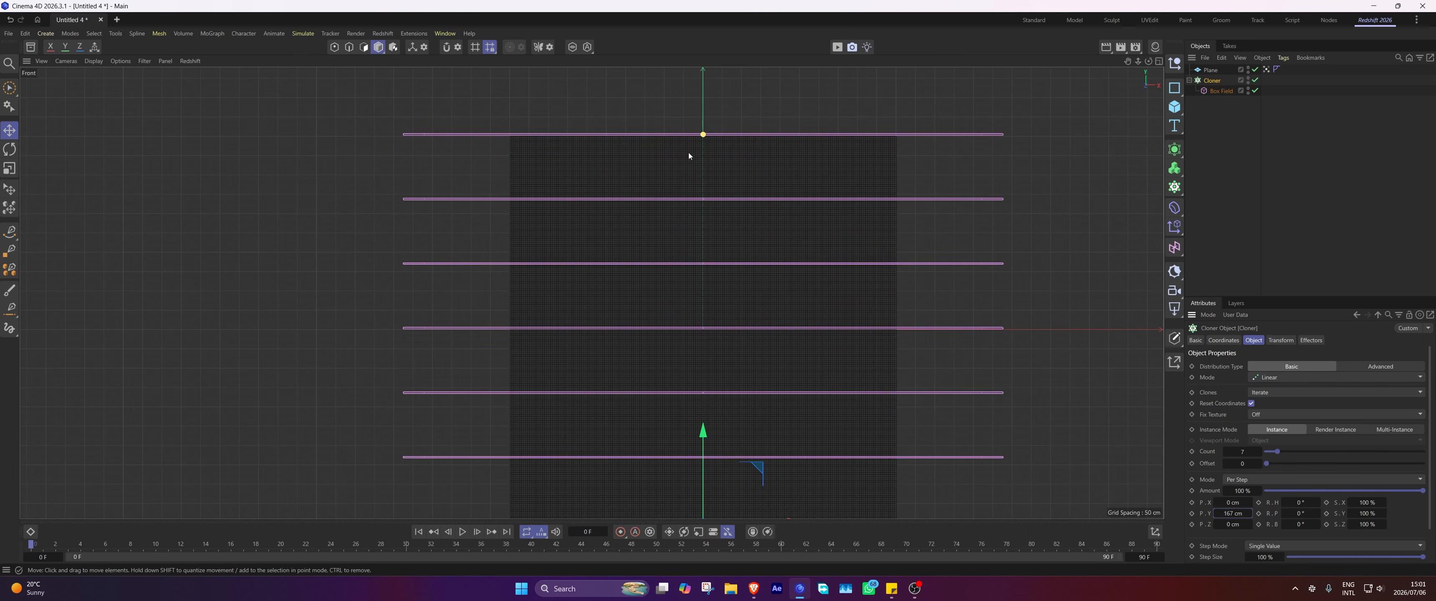
alt+right_drag(699, 133, 920, 114)
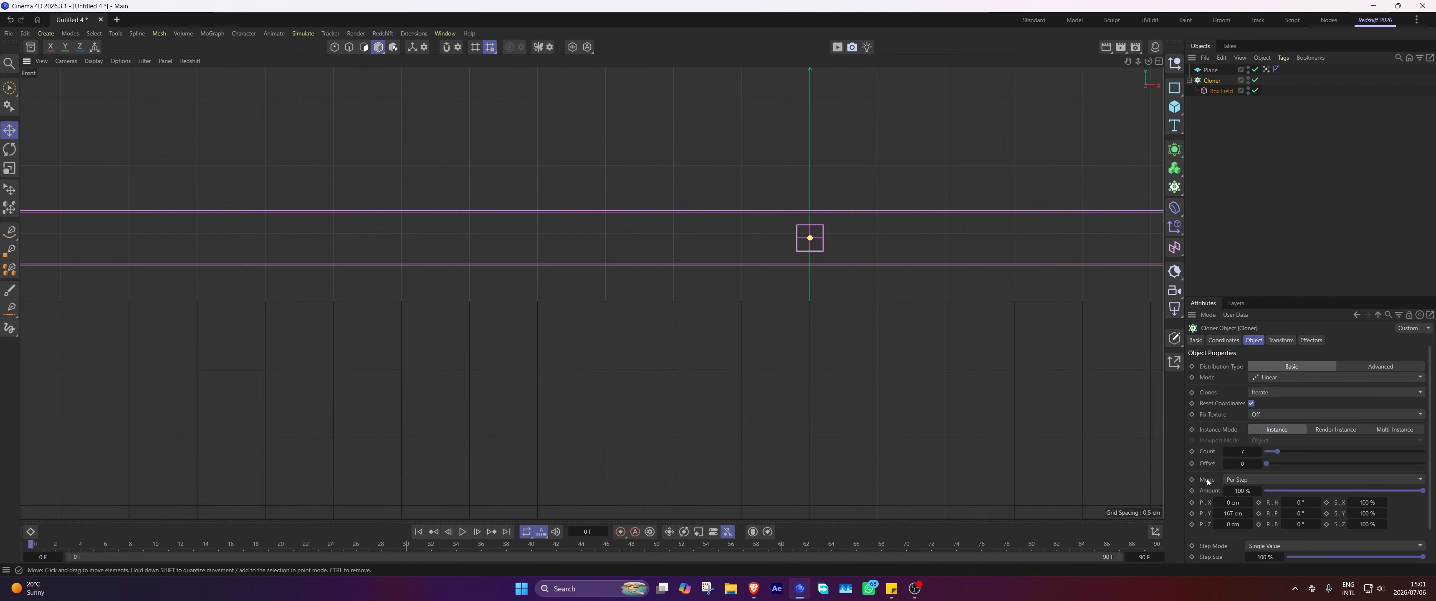
Set the Cloner's Y position step to 166 cm, check the clones' edge alignment, and return to the perspective view.
click(1216, 514)
click(1216, 513)
click(1250, 514)
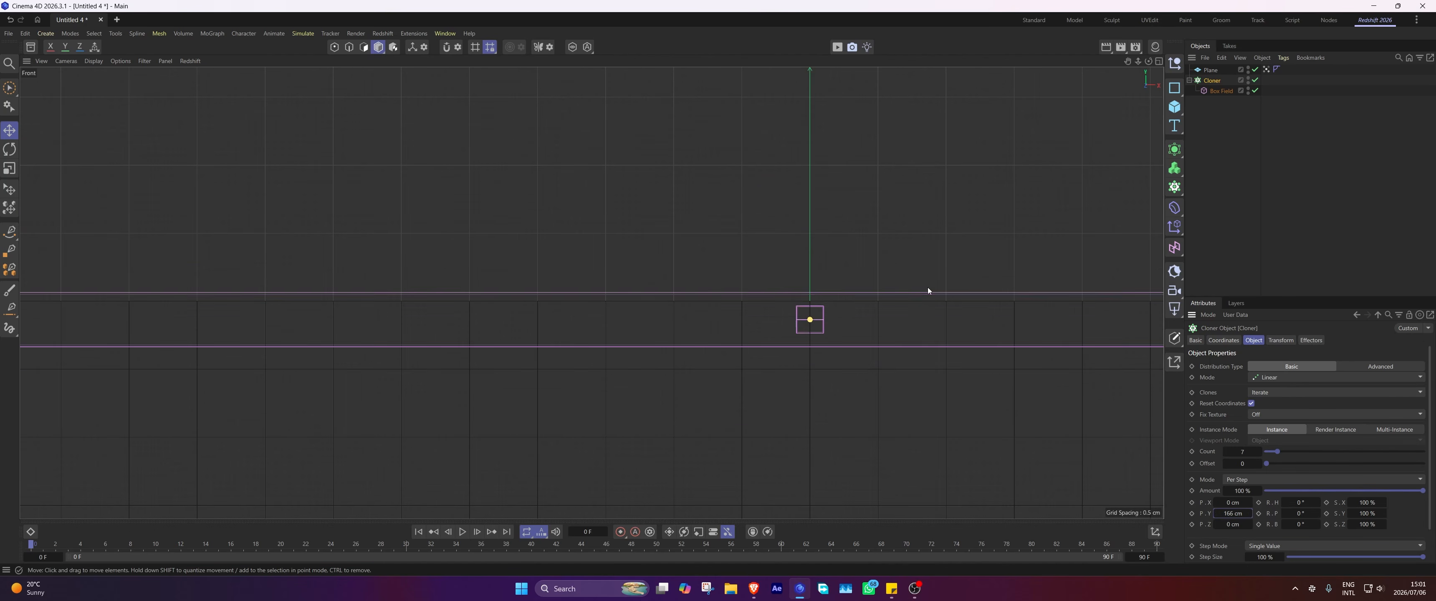
alt+right_drag(894, 261, 618, 272)
middle_click(498, 202)
middle_click(498, 201)
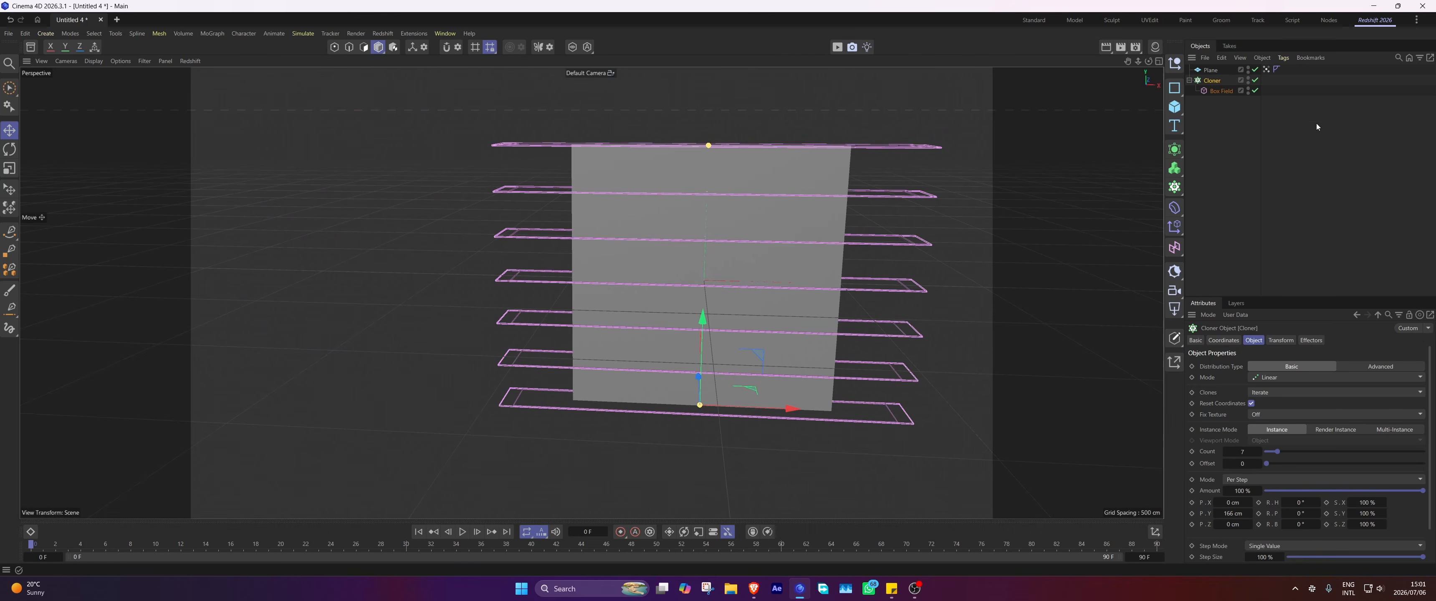
Try to drive the plane's vertex map with the Cloner as a MoGraph Object in place of the single Box Field.
click(1266, 69)
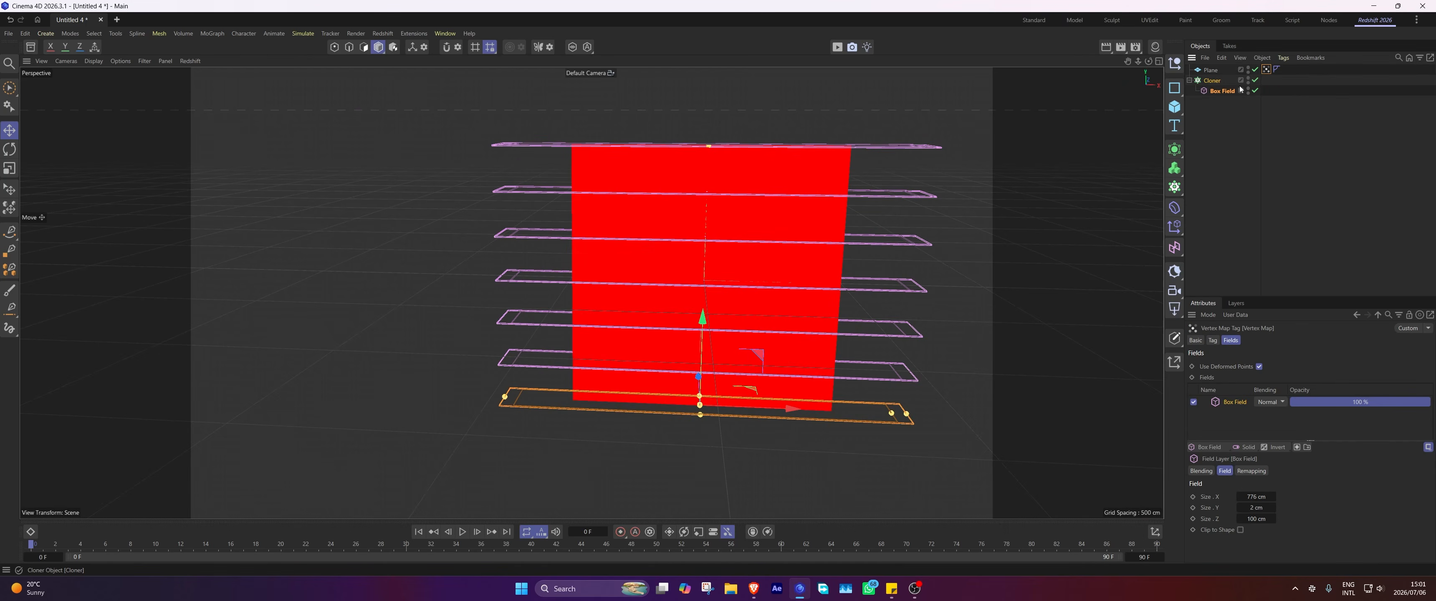
drag(1238, 410, 1239, 406)
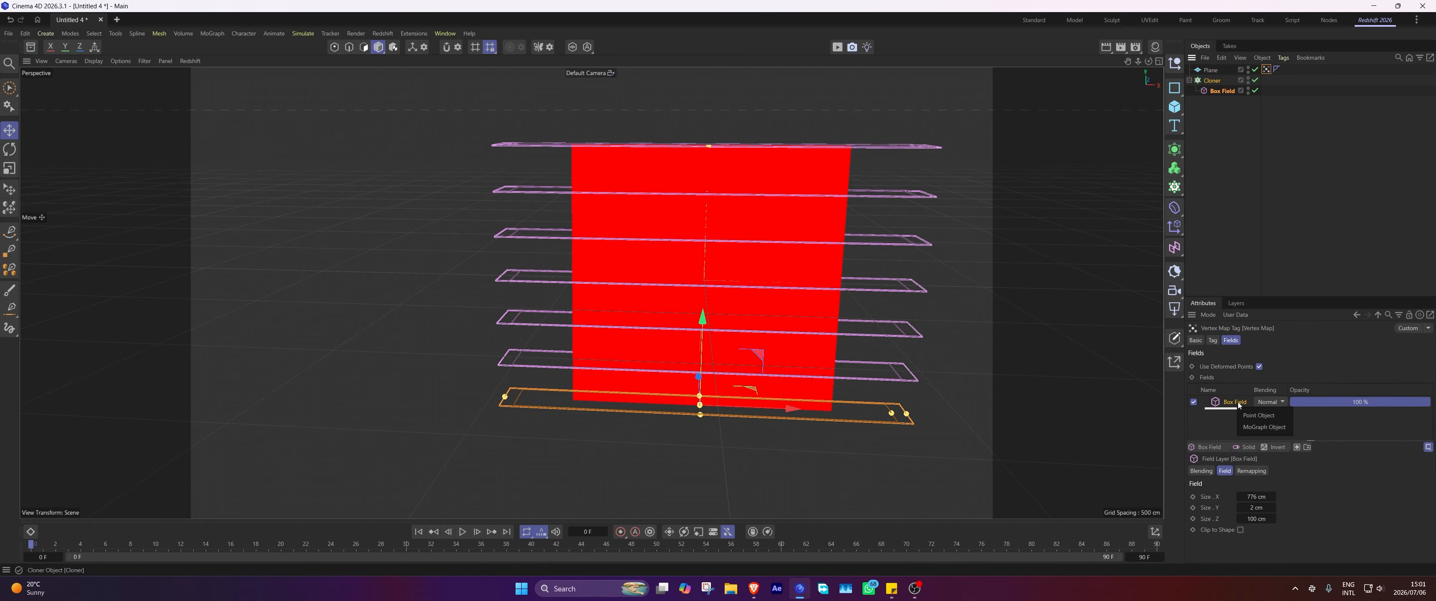
click(1257, 428)
key(Delete)
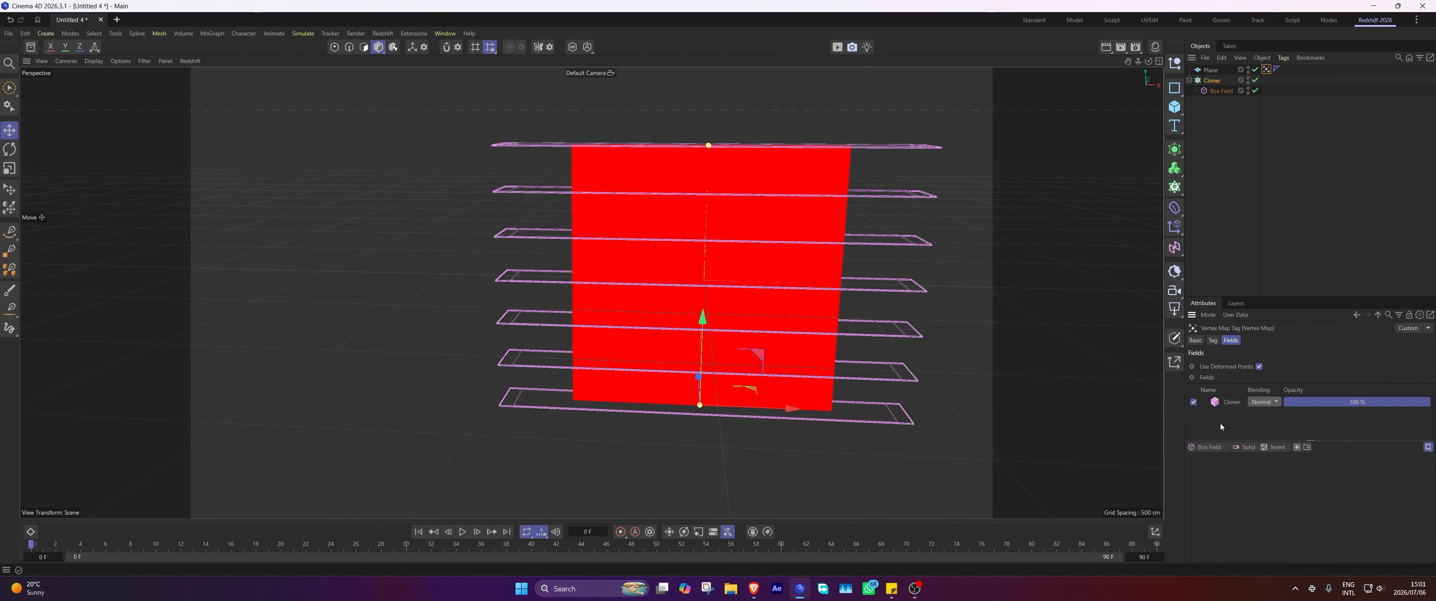
Make the Cloner editable and expand its group to list the individual Box Fields.
click(1208, 81)
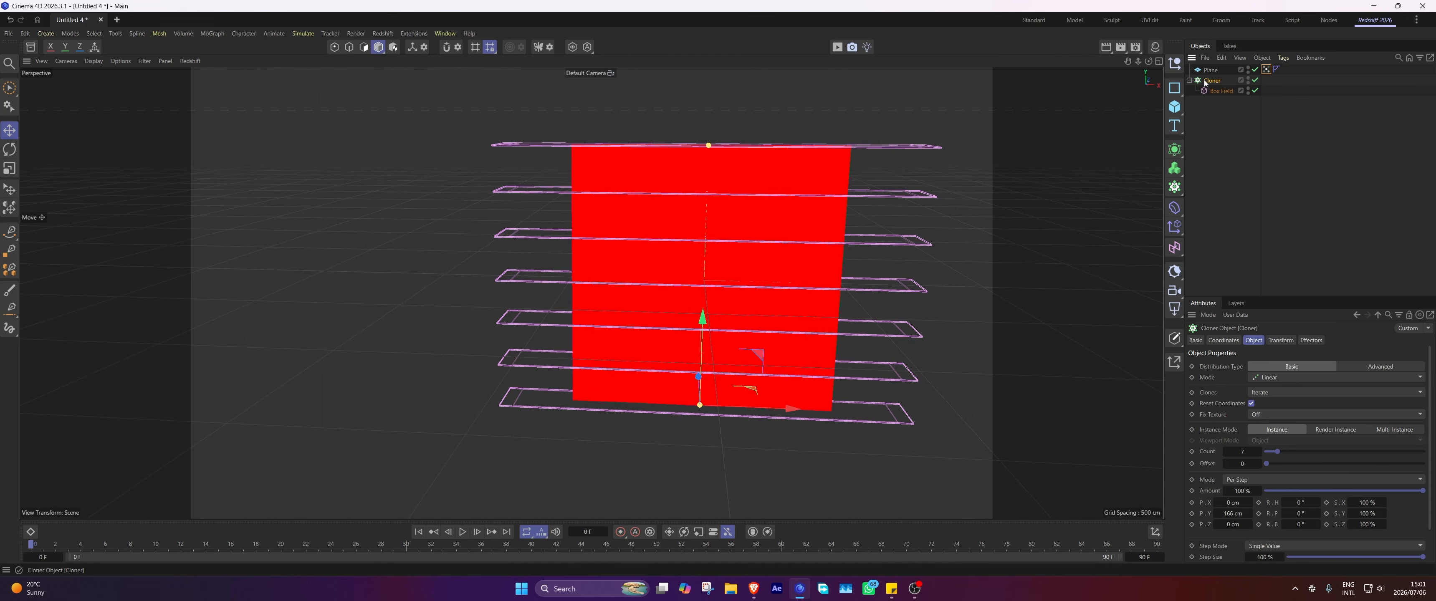
key(c)
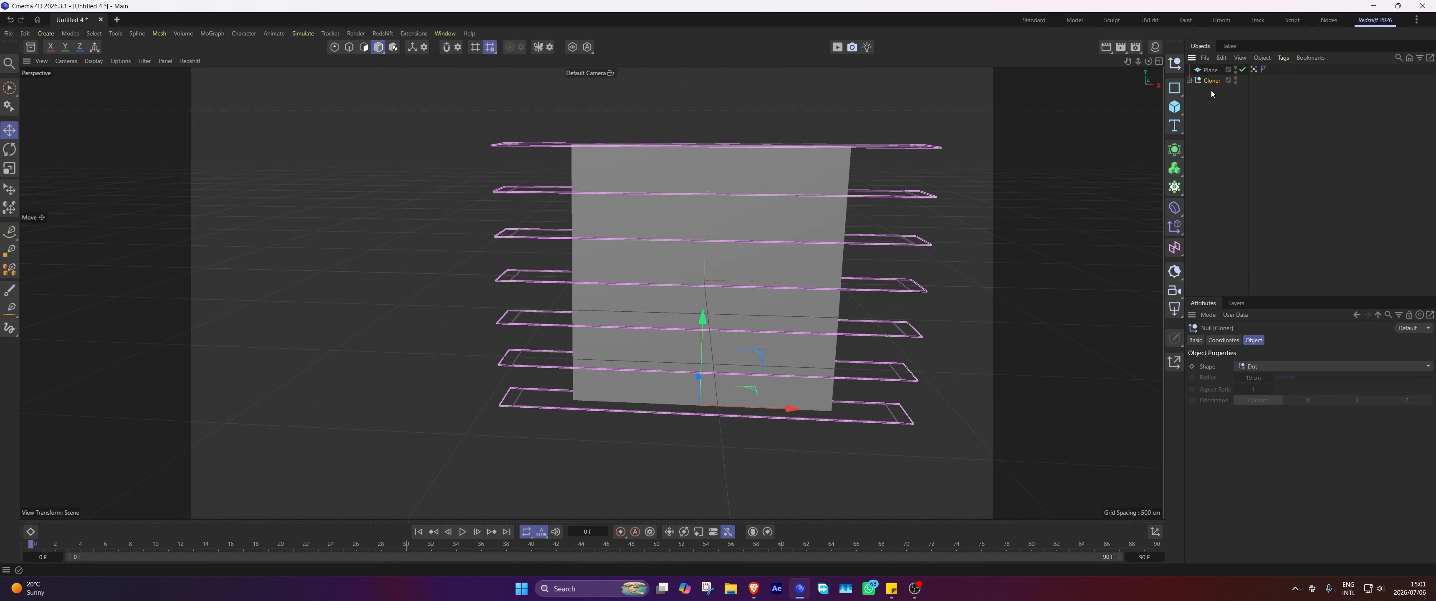
click(1190, 81)
Replace the Cloner layer in the plane's vertex map with all seven individual Box Fields.
click(1271, 71)
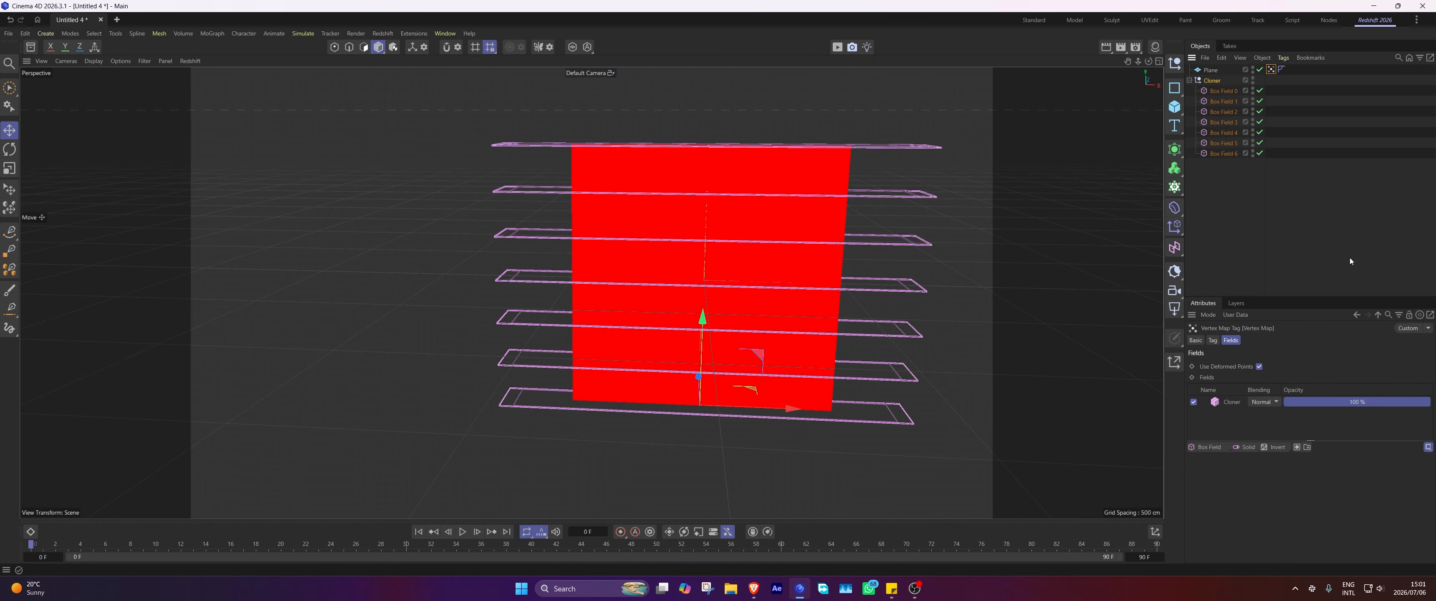
click(1231, 406)
key(Delete)
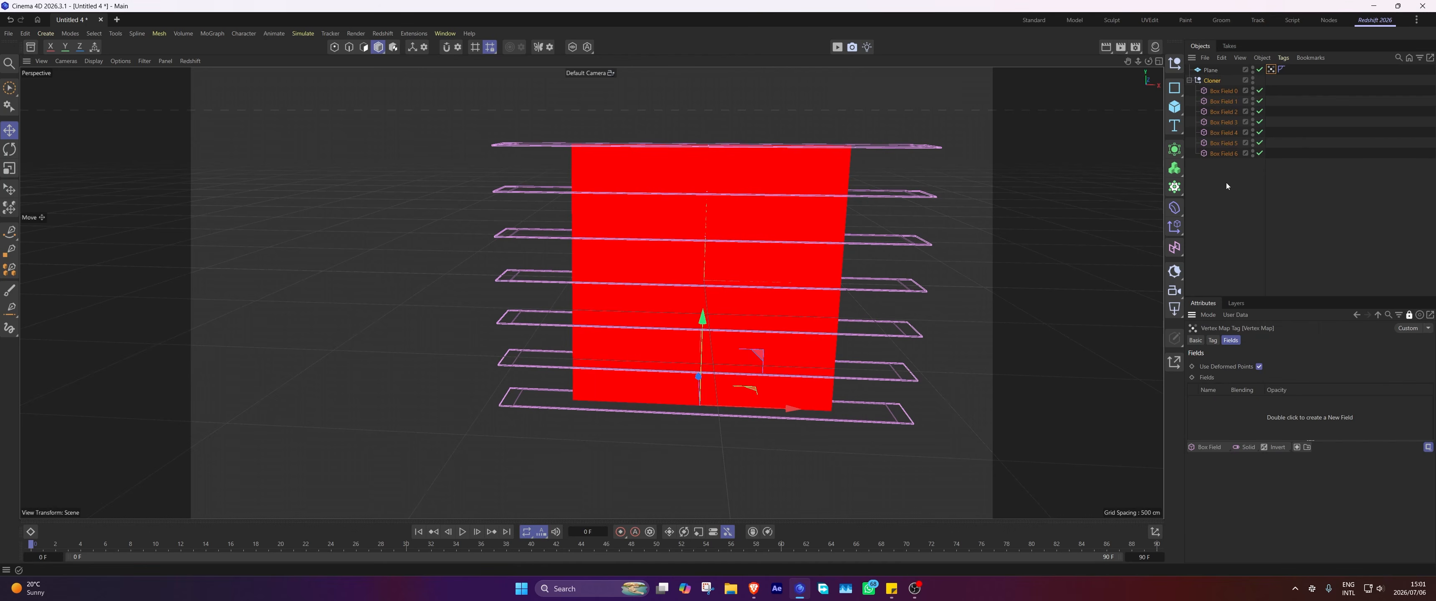
drag(1221, 96, 1233, 421)
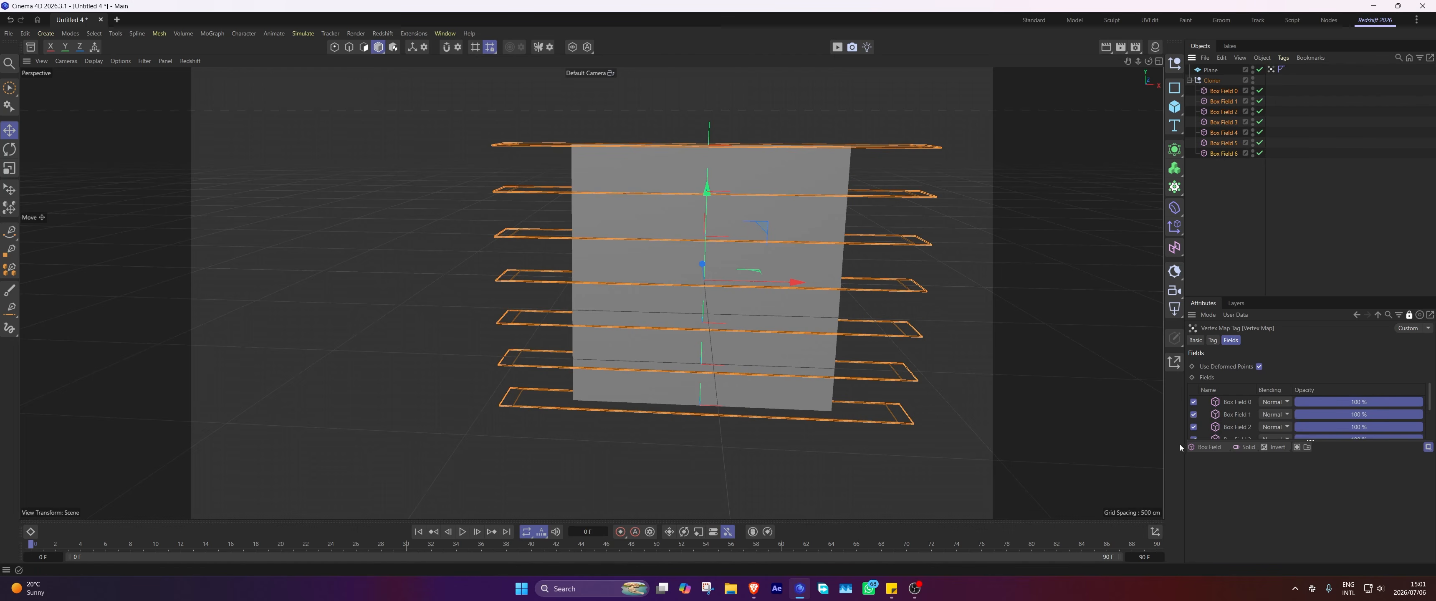
Duplicate the bottom Box Field twice, then rotate one copy upright and move it along the plane's right edge in the front view.
click(1224, 93)
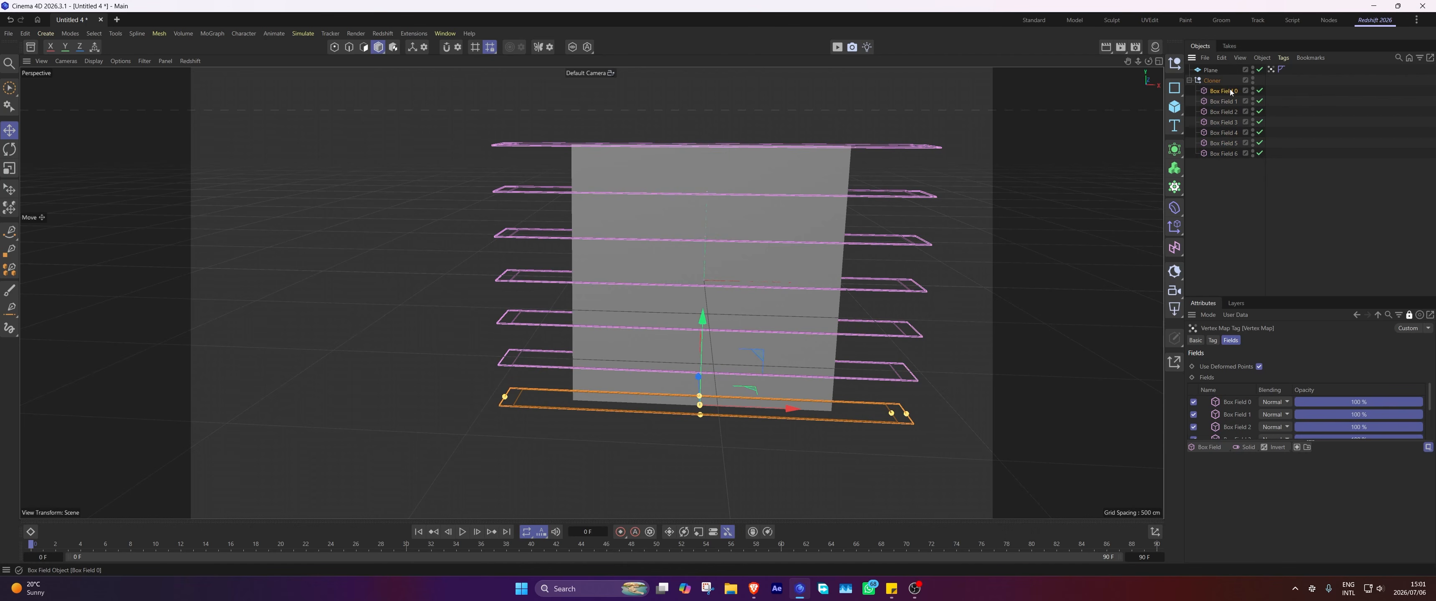
ctrl+drag(1224, 93, 1239, 87)
middle_click(736, 388)
middle_click(741, 305)
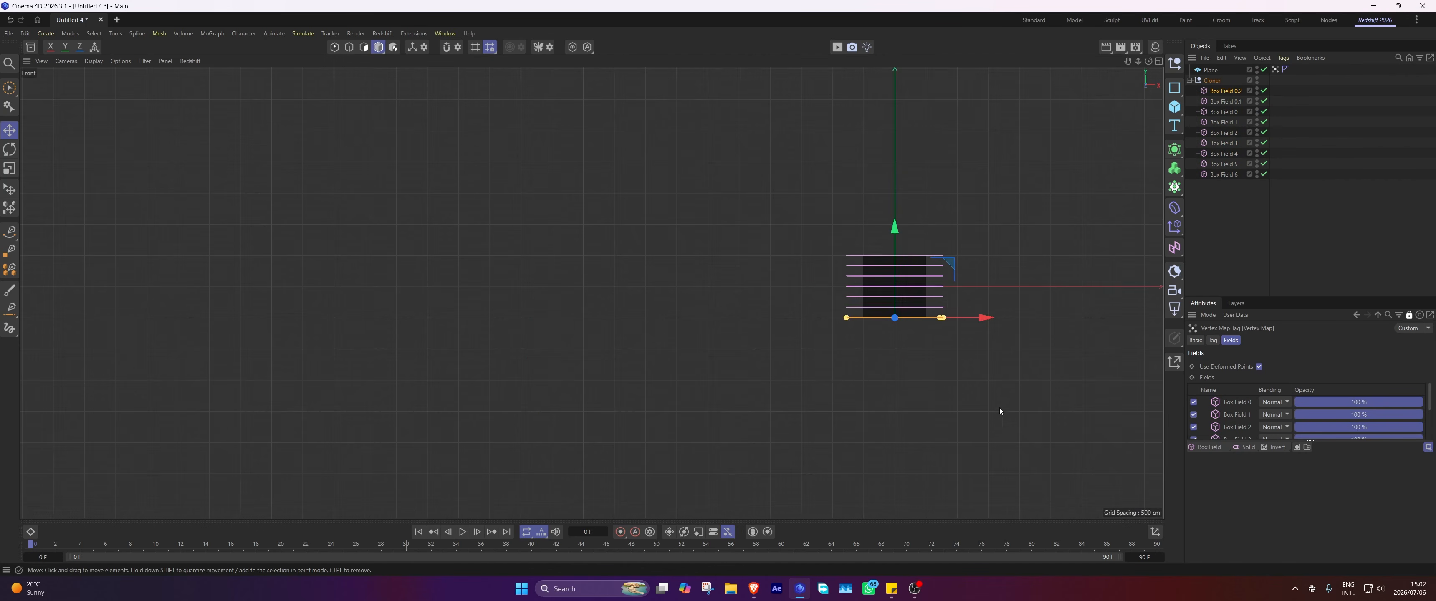
scroll(920, 273, up, 4)
key(r)
drag(922, 393, 875, 390)
key(e)
drag(843, 445, 926, 445)
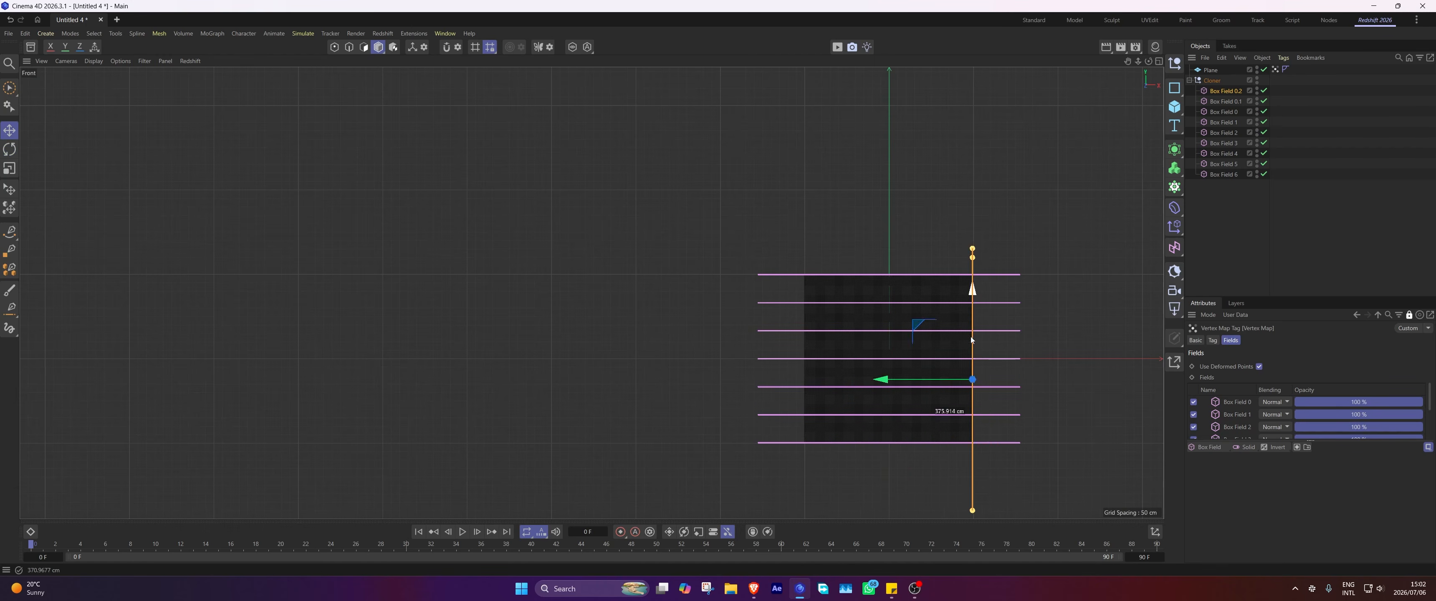
scroll(976, 377, up, 10)
Rotate the other Box Field copy upright, line it up with the plane's left edge, and return to the perspective view.
click(1226, 101)
scroll(926, 262, down, 12)
key(r)
drag(965, 213, 919, 302)
key(e)
scroll(895, 245, up, 12)
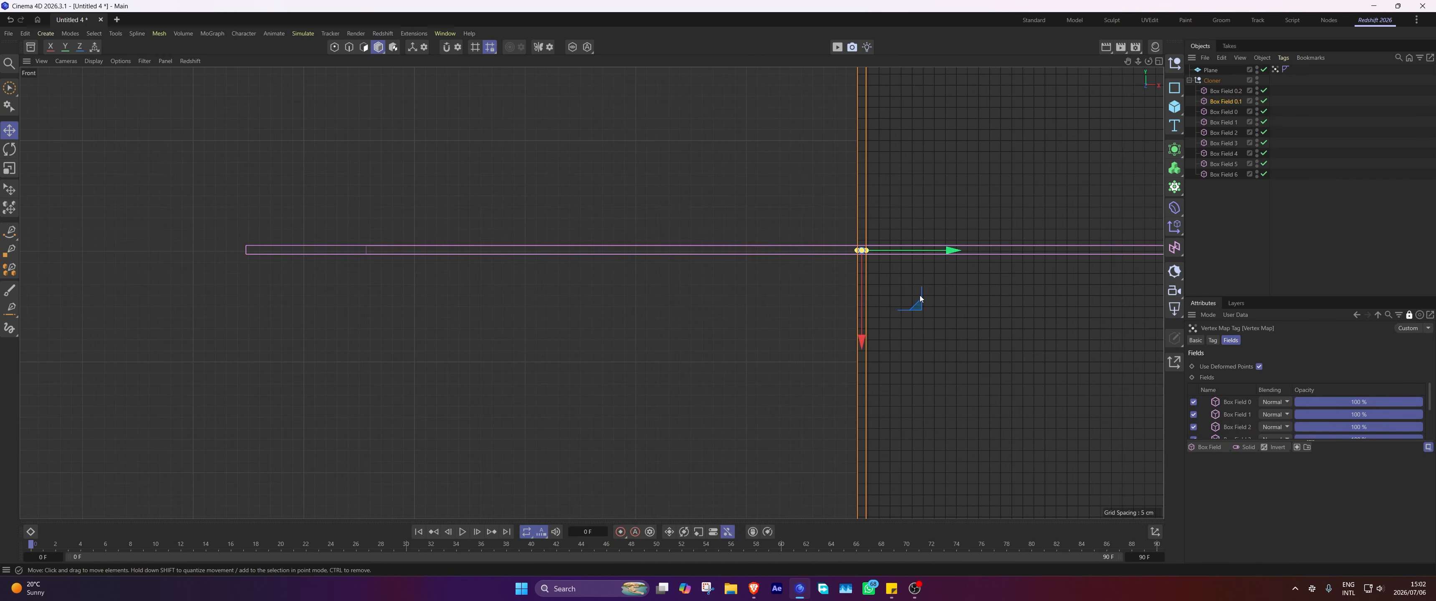
middle_click(914, 297)
middle_click(586, 198)
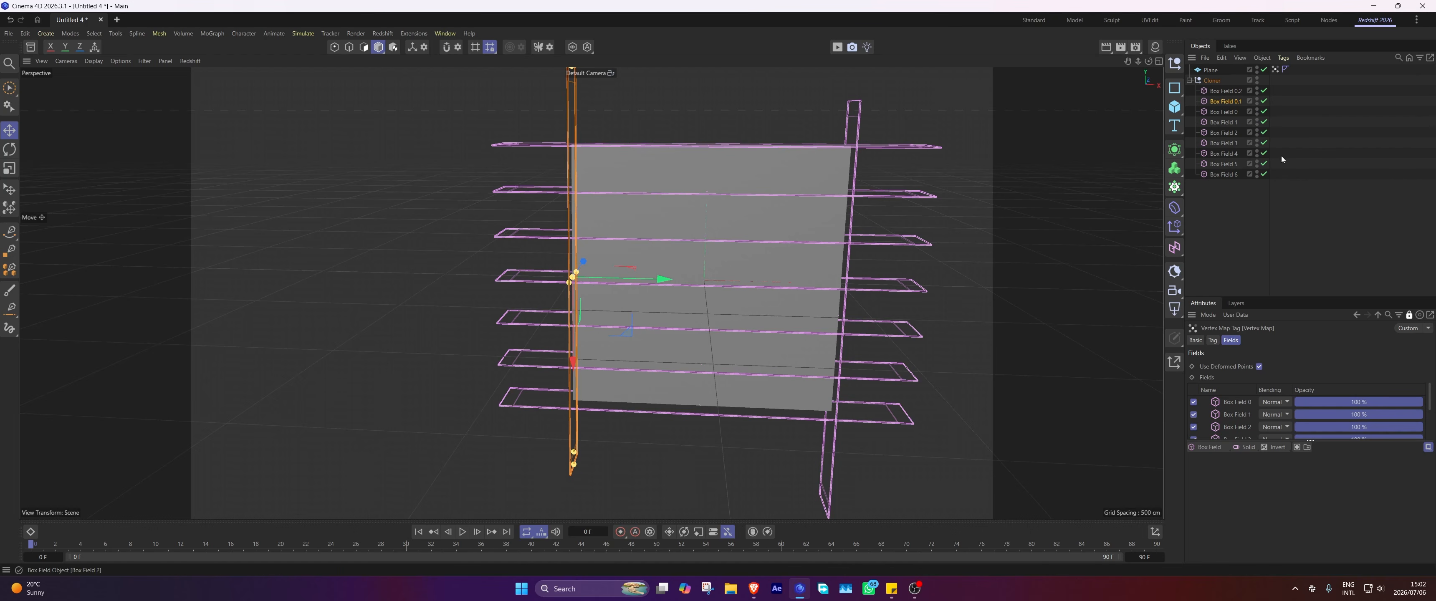
Add the two vertical Box Fields to the plane's vertex map field list.
click(1275, 69)
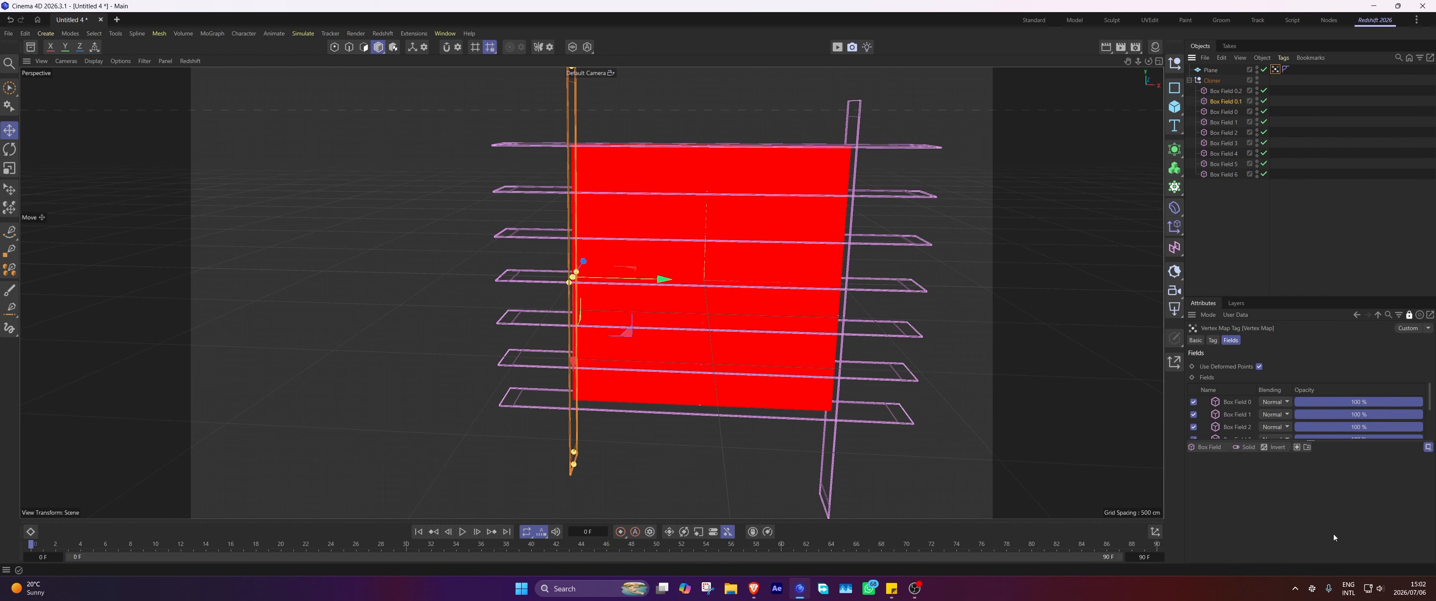
drag(1237, 440, 1236, 549)
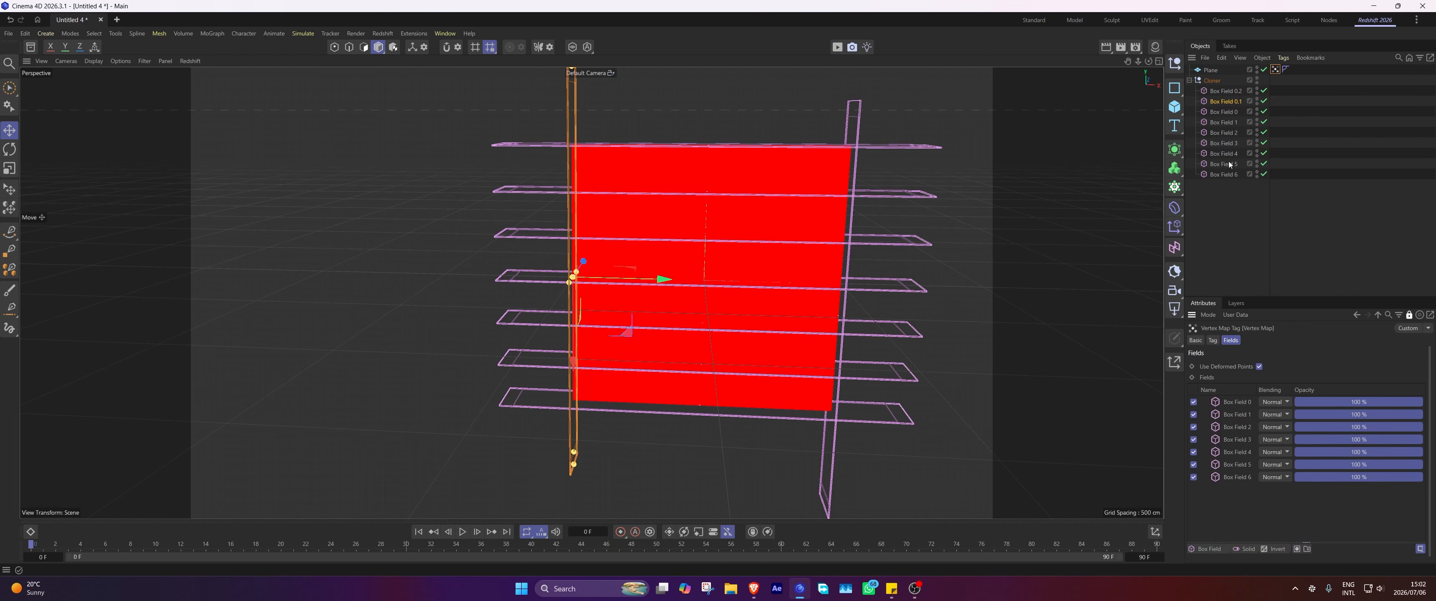
ctrl+click(1225, 91)
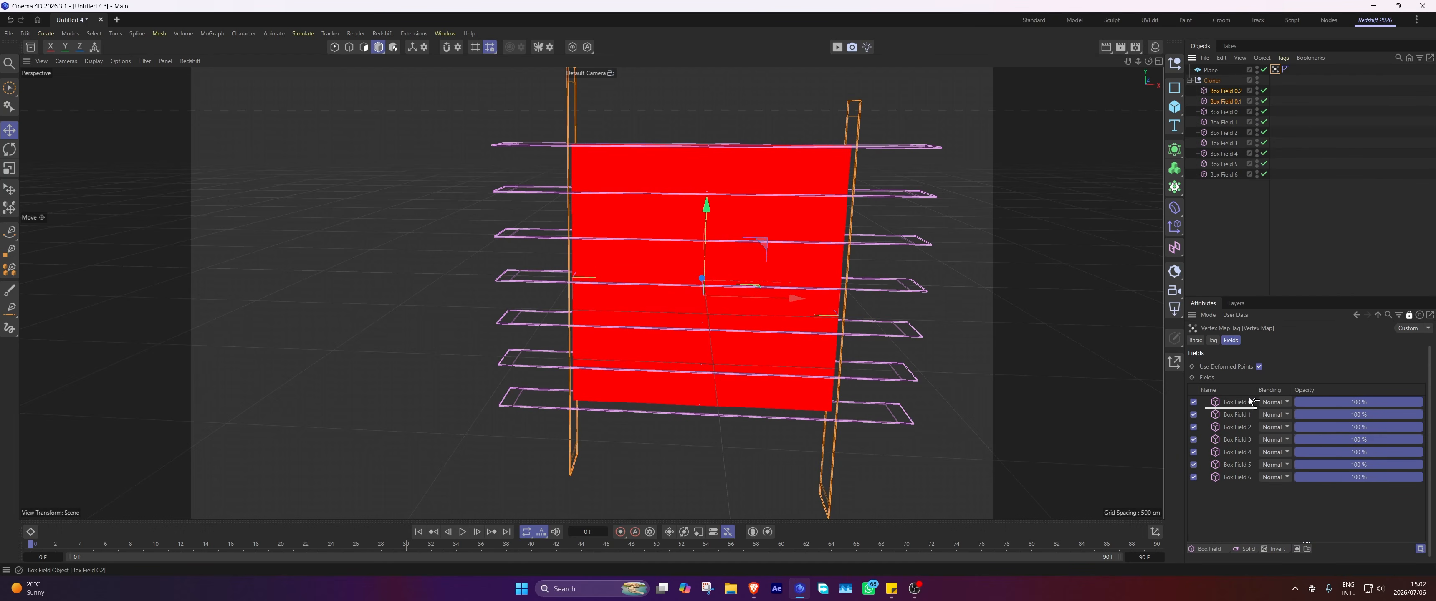
drag(1250, 401, 1252, 402)
Set the blending of all Box Field layers in the vertex map to Max, and briefly hide the field group to check.
click(1278, 401)
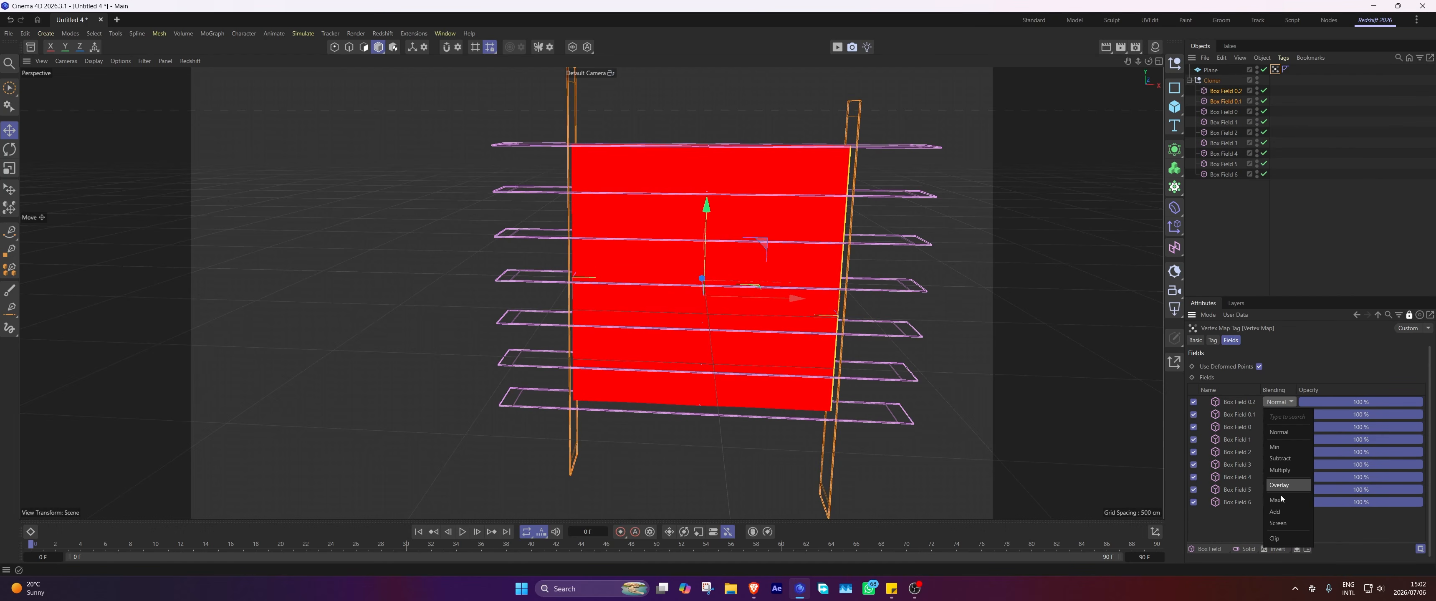
click(1276, 499)
click(1277, 415)
click(1276, 514)
click(1278, 426)
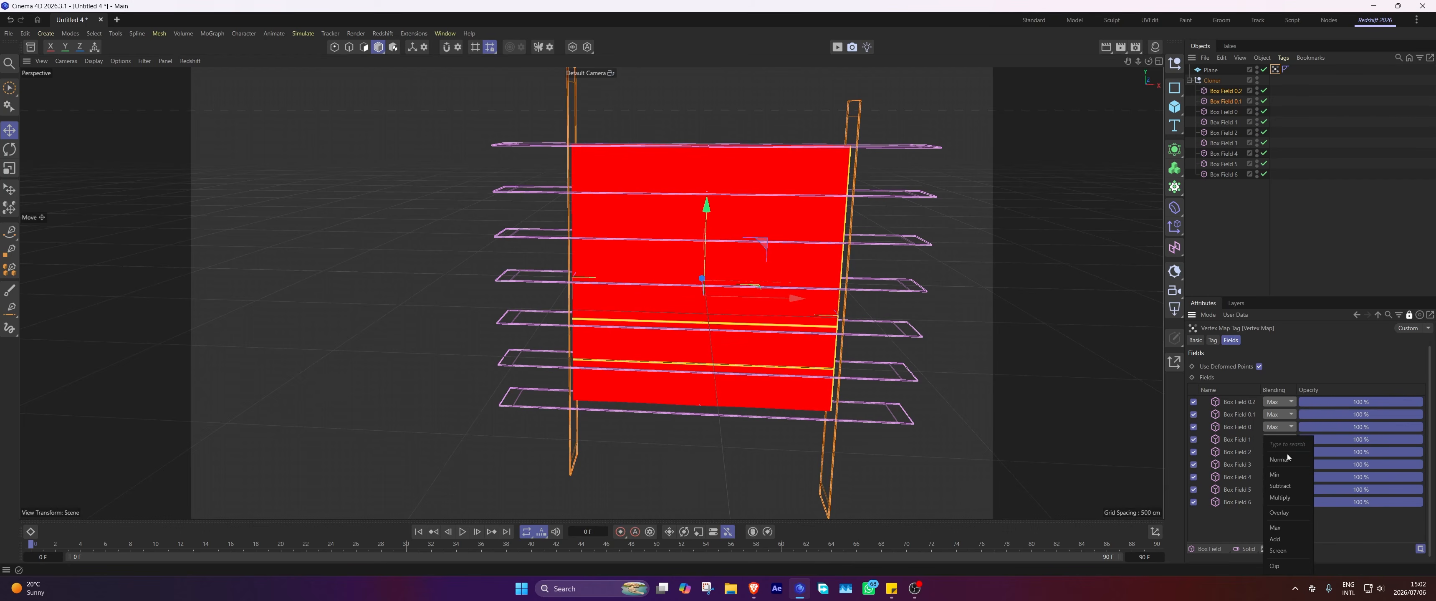
click(1277, 528)
click(1278, 465)
click(1277, 527)
click(1277, 478)
click(1275, 528)
click(1273, 490)
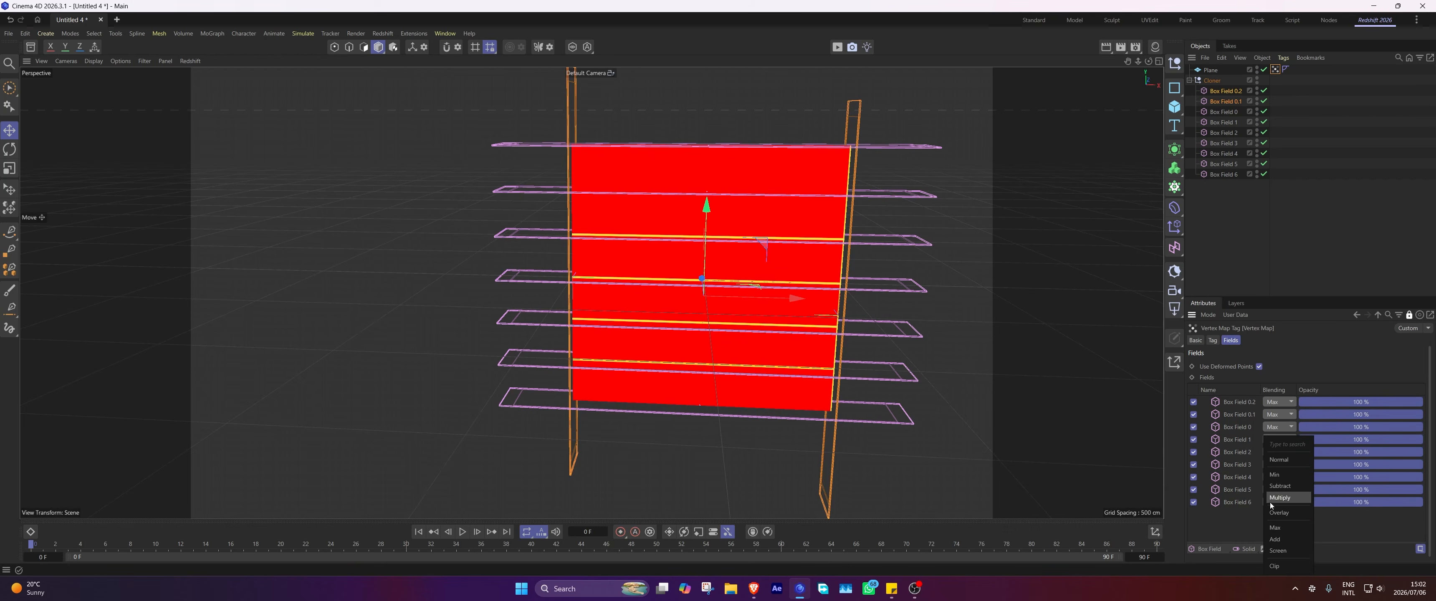
click(1257, 80)
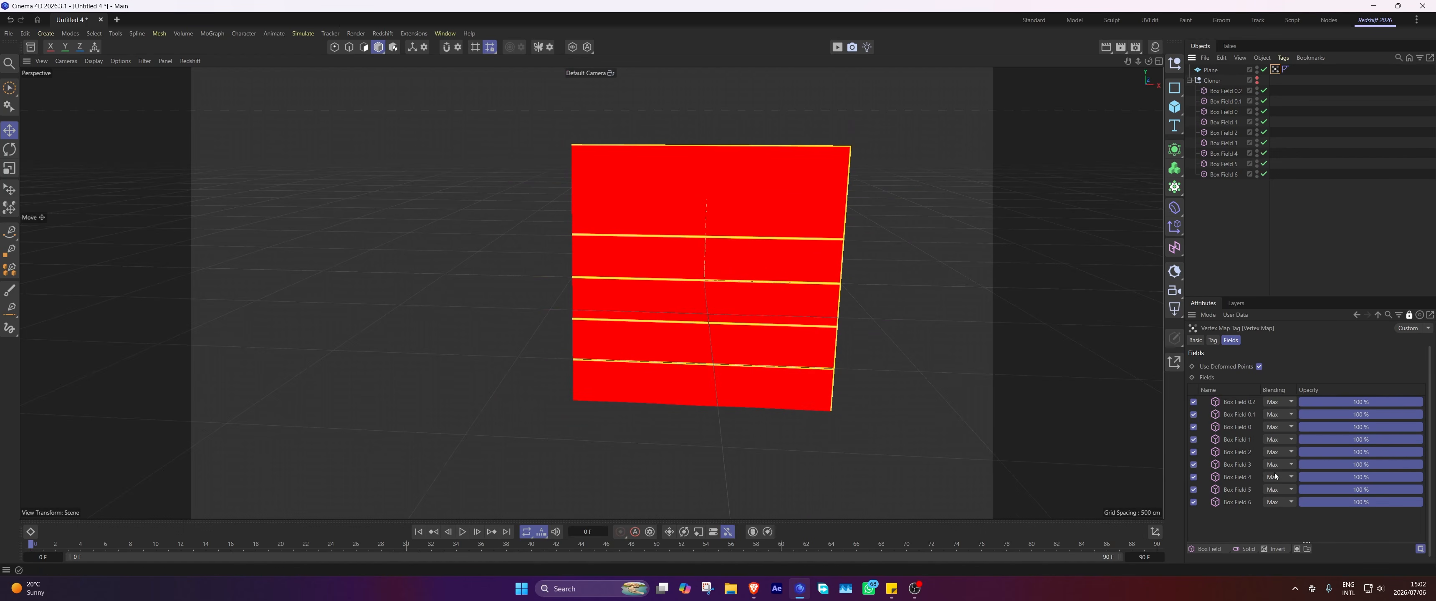
click(1257, 81)
In the front view, nudge the left vertical Box Field slightly inward over the plane's edge, and check it in perspective.
click(1225, 101)
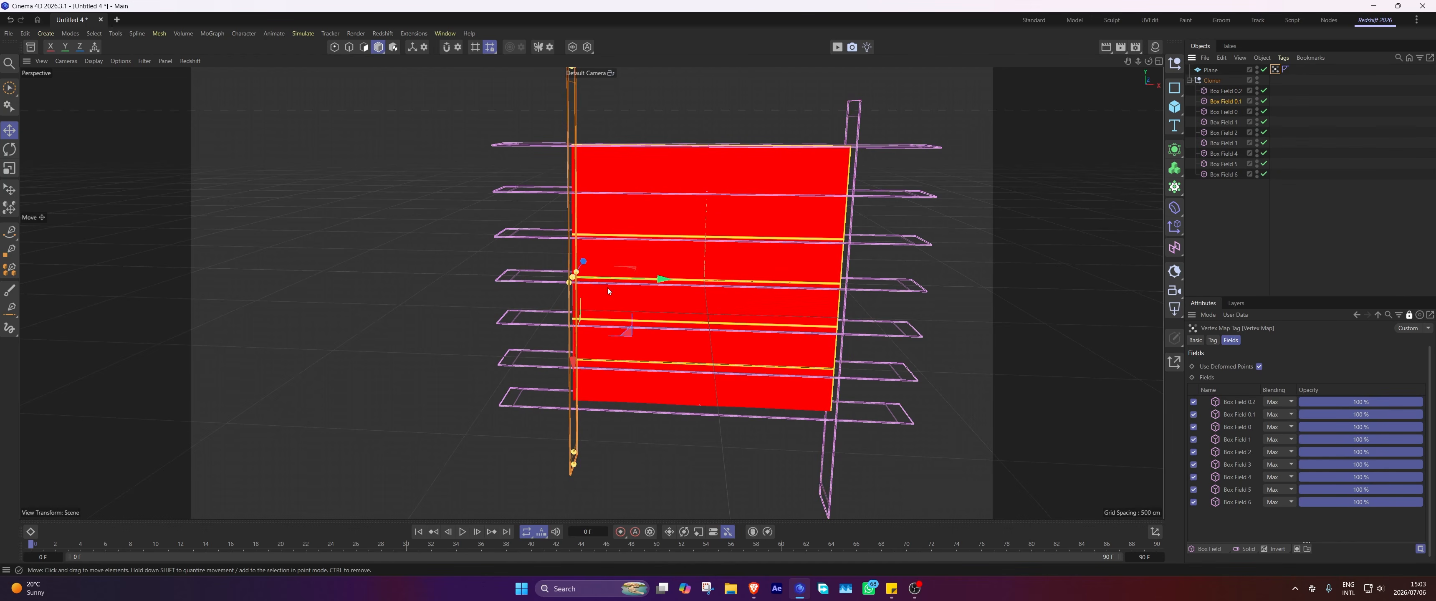
middle_click(971, 360)
middle_click(967, 369)
alt+middle_drag(905, 299, 820, 266)
scroll(821, 234, up, 4)
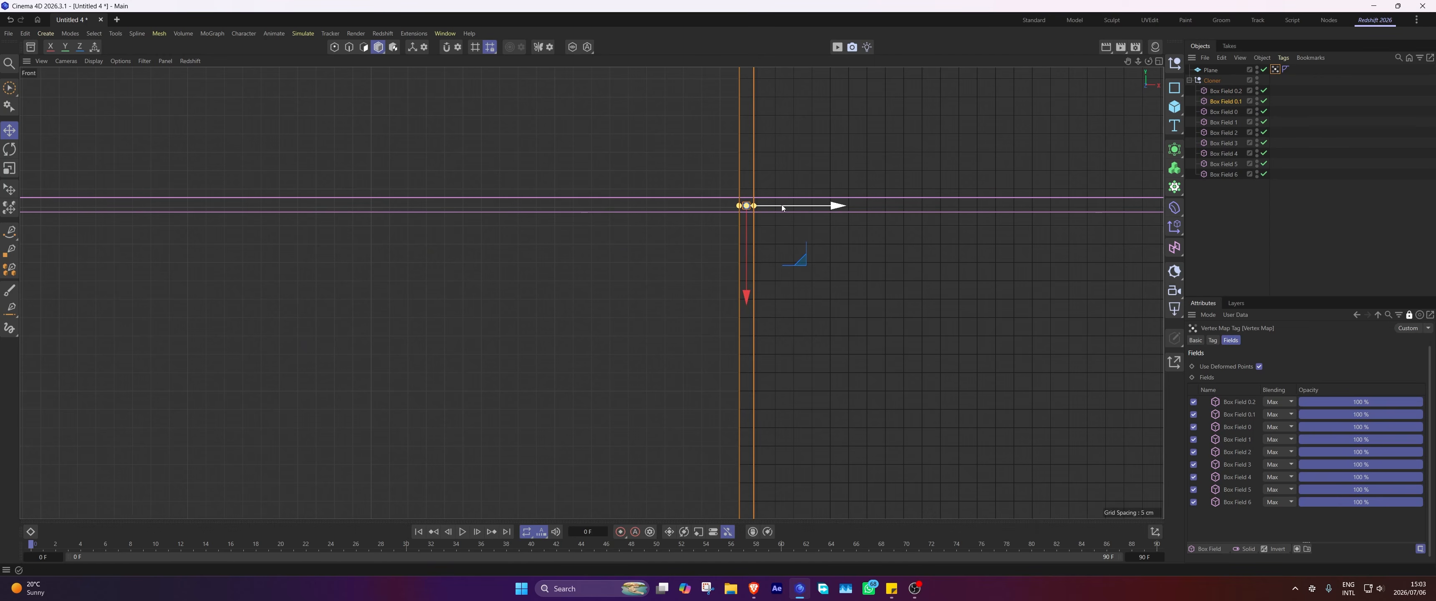
drag(777, 208, 784, 209)
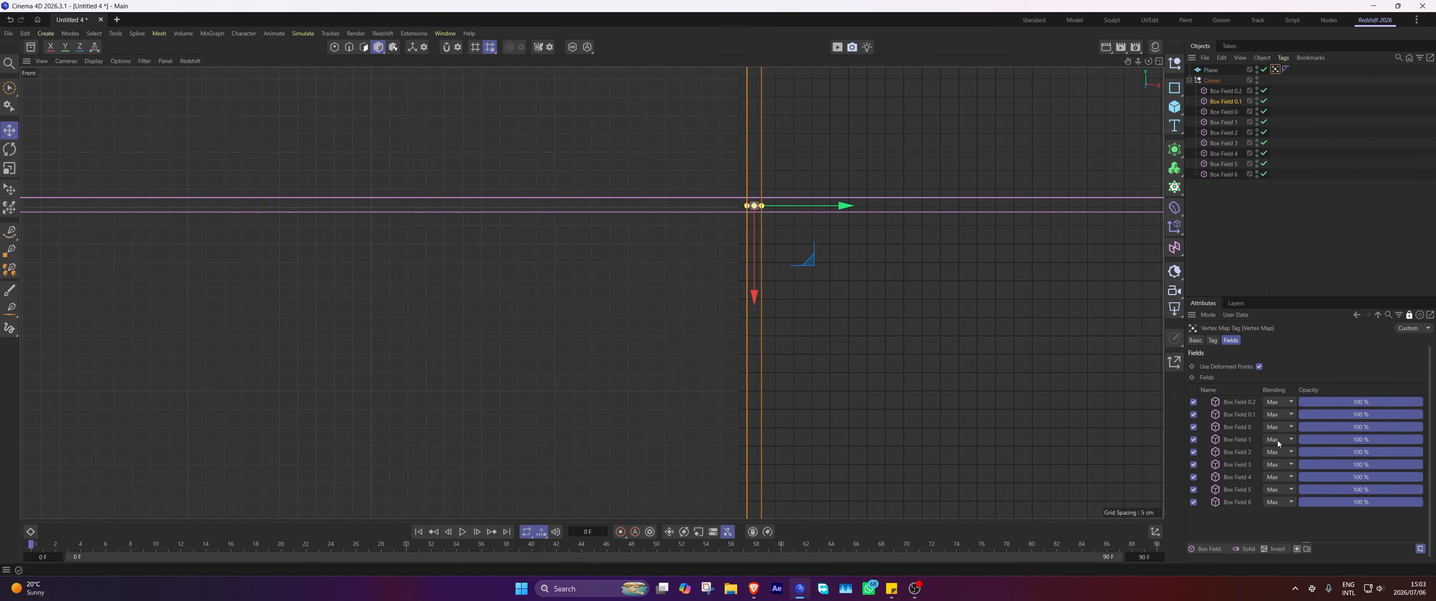
middle_click(900, 228)
middle_click(569, 201)
scroll(569, 201, up, 3)
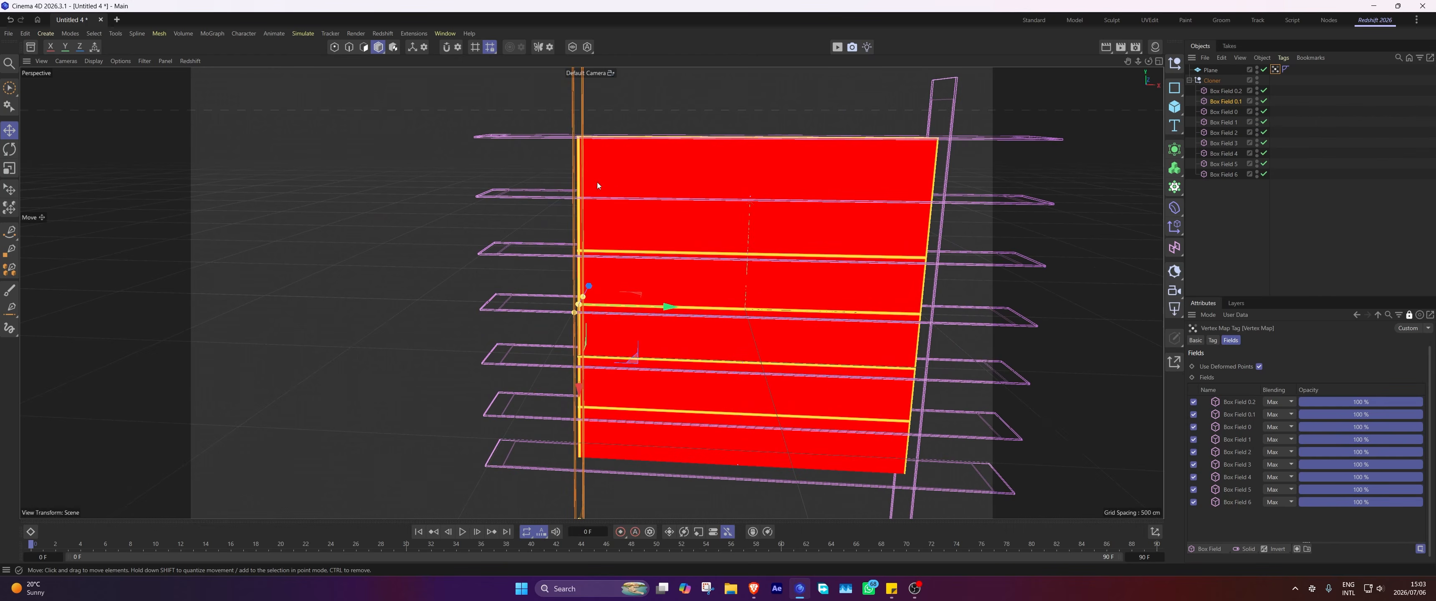
alt+middle_drag(701, 189, 615, 214)
alt+drag(741, 245, 744, 235)
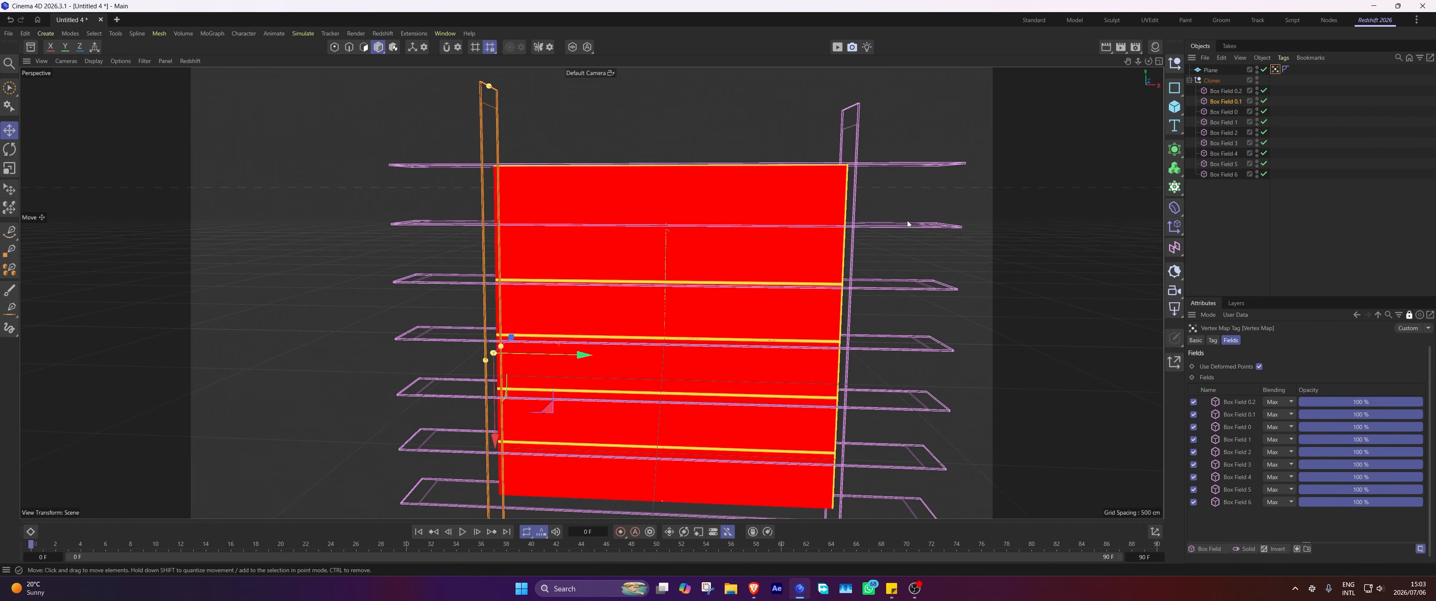
In the front view, nudge the topmost horizontal Box Field to line up with the plane's top edge, and return to perspective.
click(888, 165)
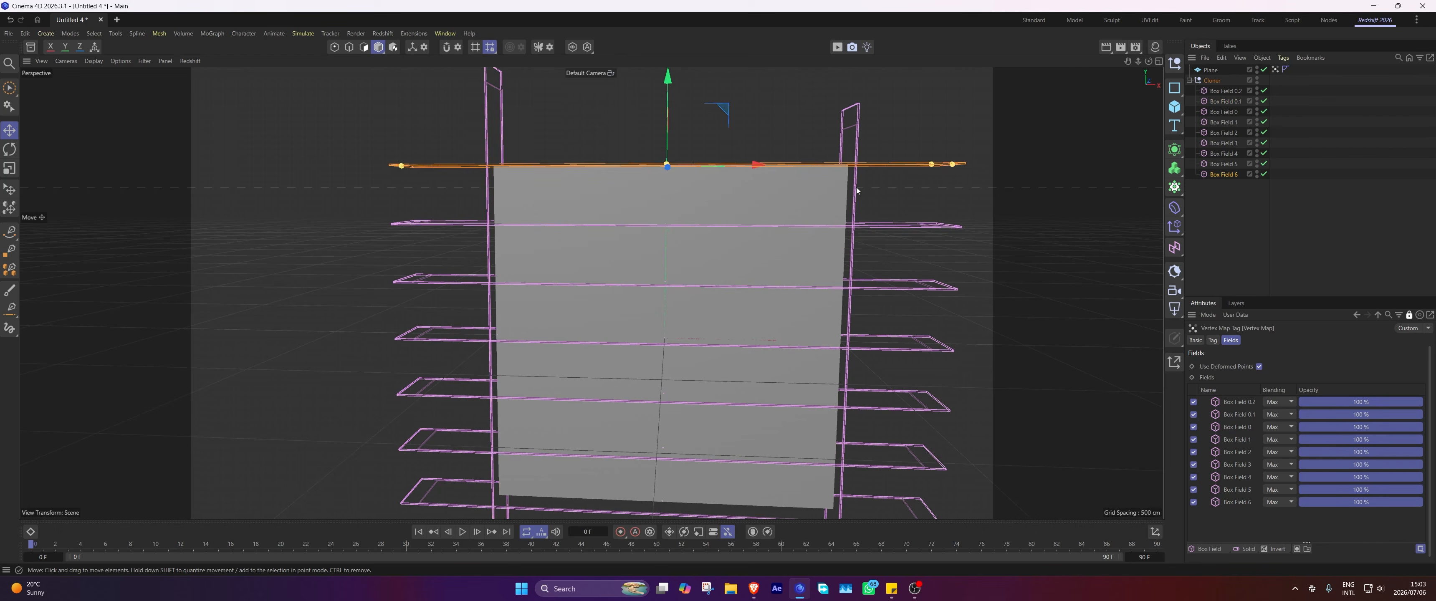
middle_click(679, 146)
middle_click(952, 350)
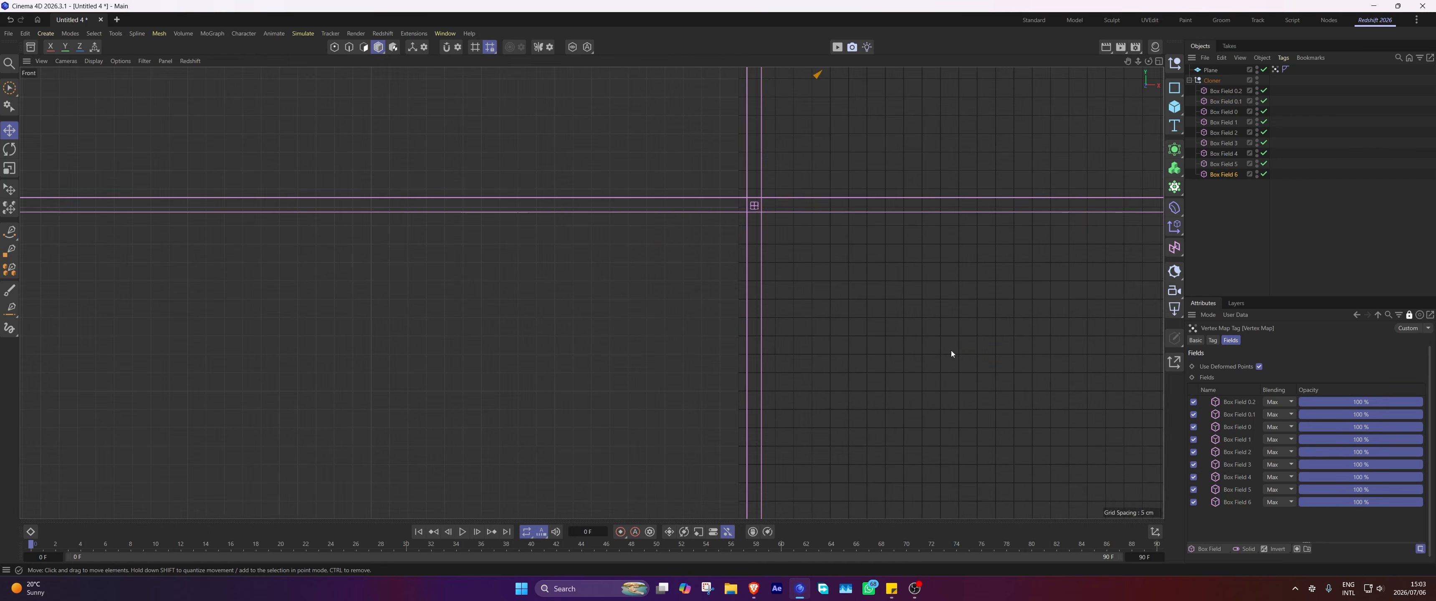
scroll(832, 220, down, 3)
scroll(832, 220, down, 4)
alt+middle_drag(930, 195, 808, 366)
alt+middle_drag(1036, 160, 753, 424)
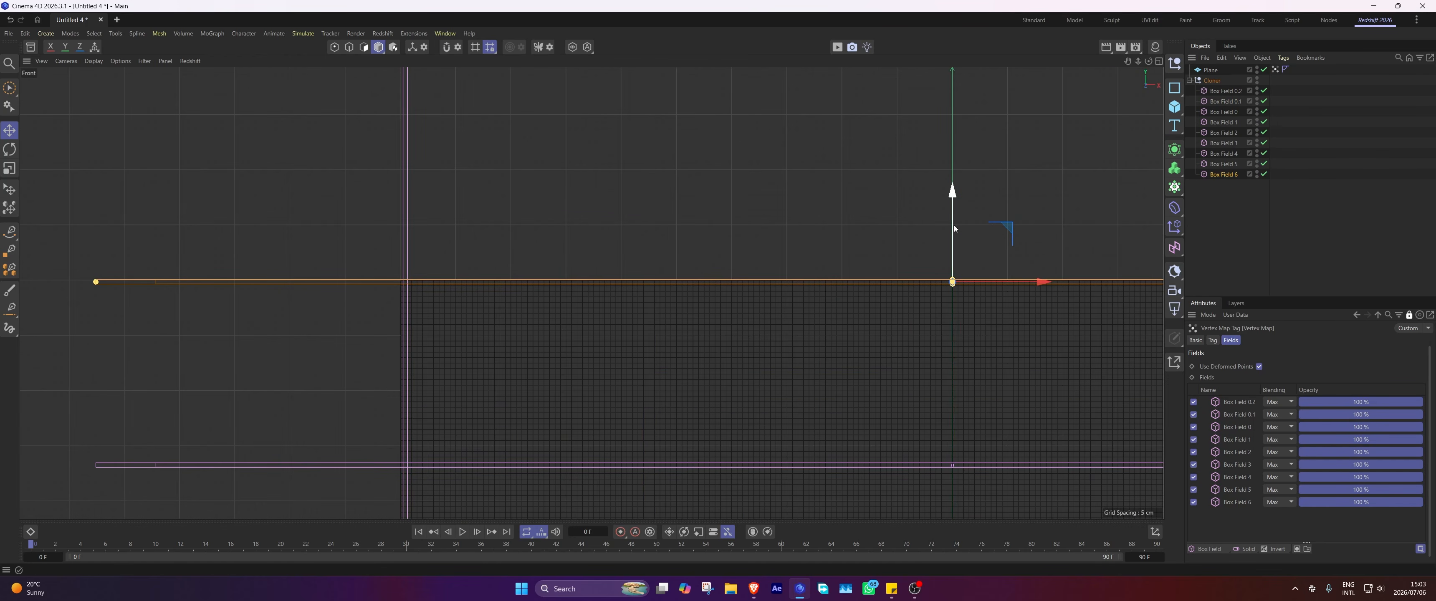
drag(954, 228, 954, 228)
middle_click(879, 237)
middle_click(334, 168)
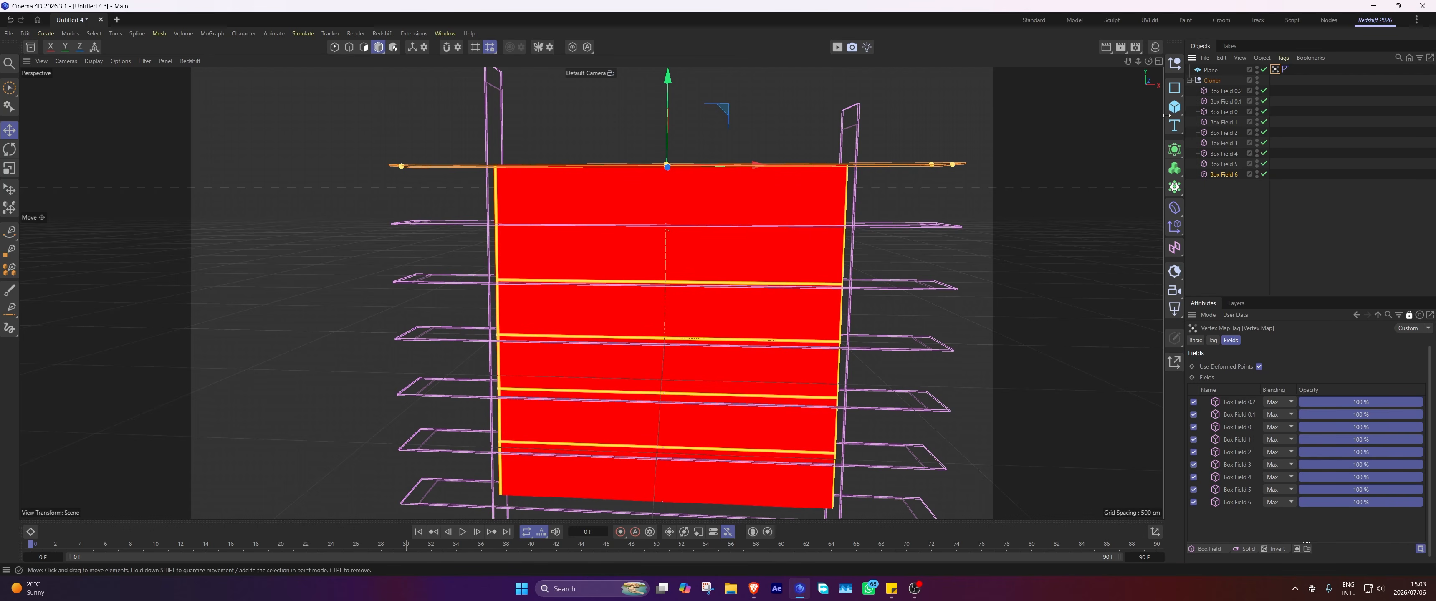
Hide the field group in the viewport, set the plane's width segments to 400, and deselect everything.
click(1256, 80)
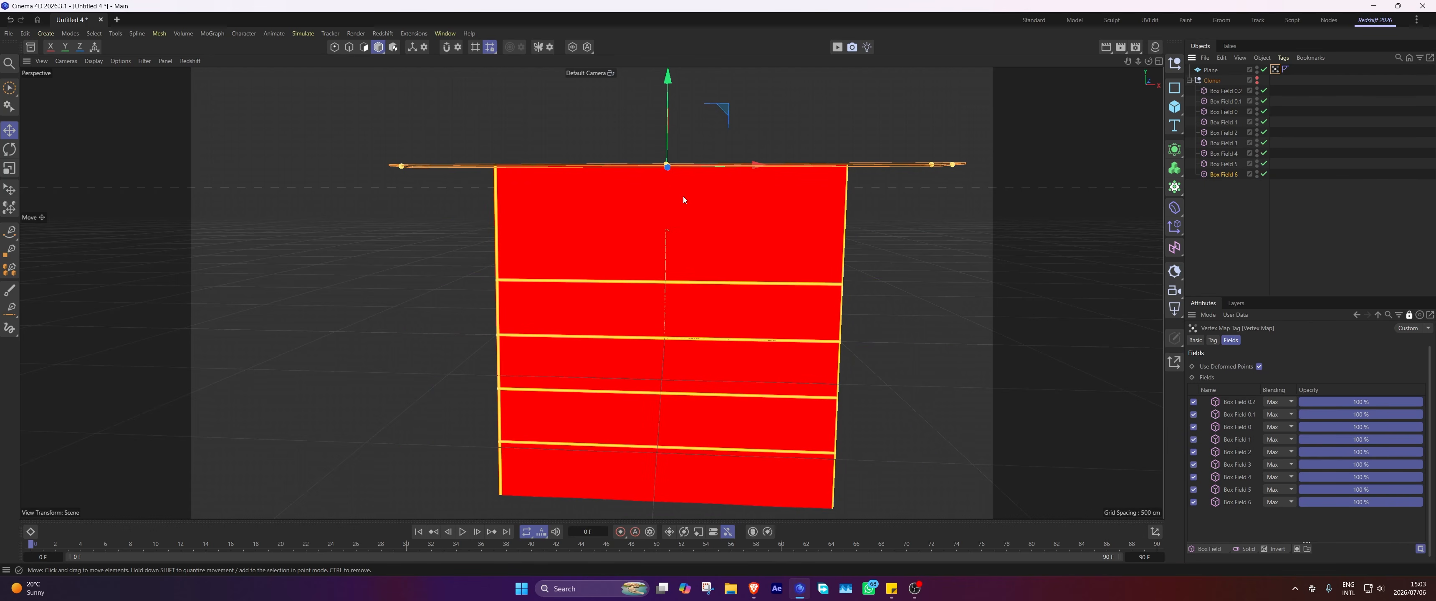
click(1210, 70)
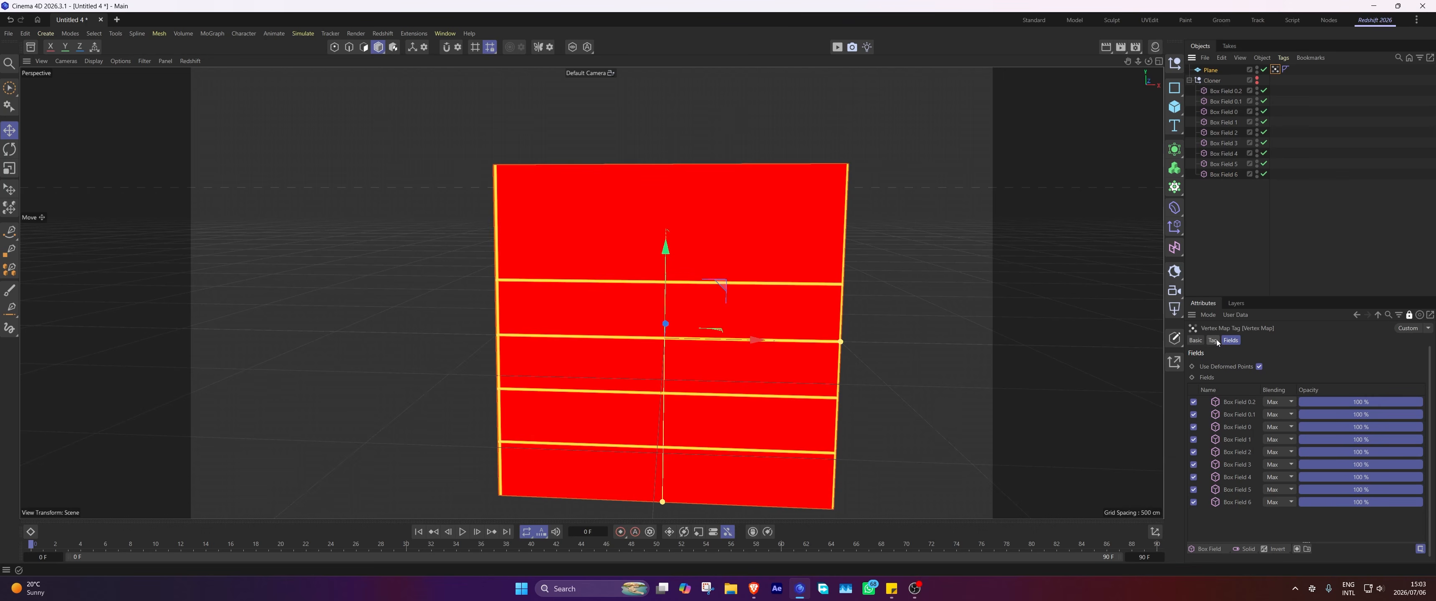
click(1198, 68)
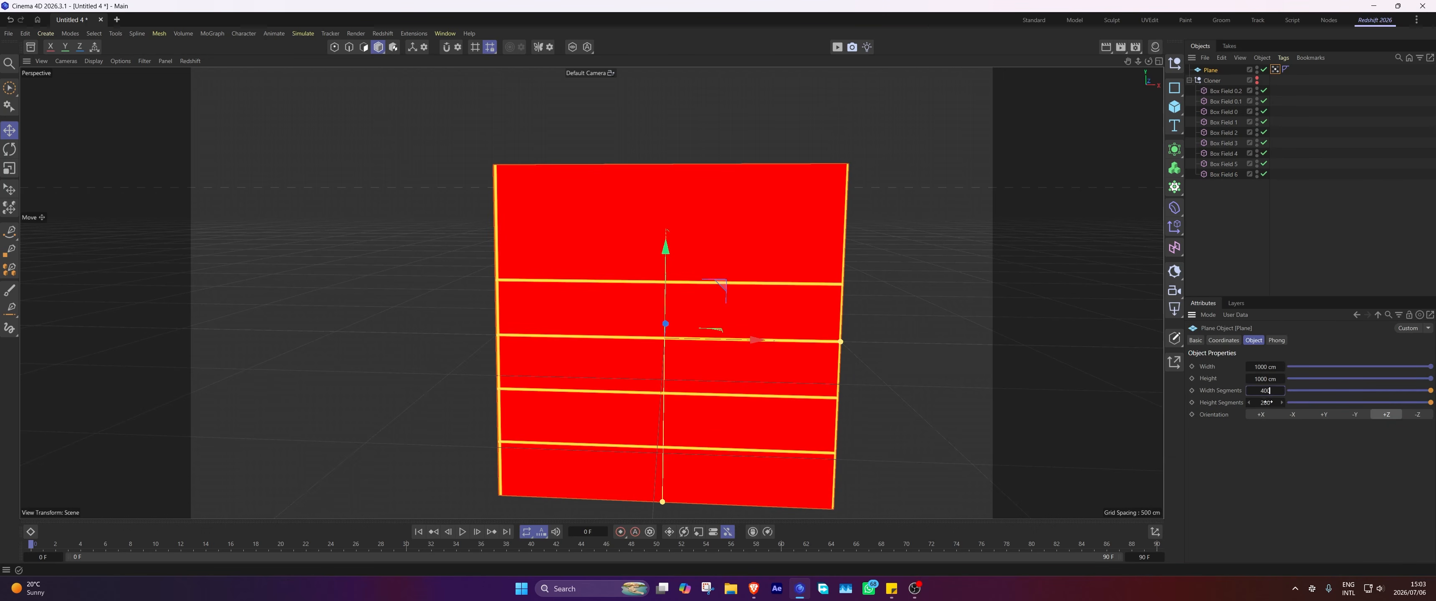
key(Return)
click(1360, 271)
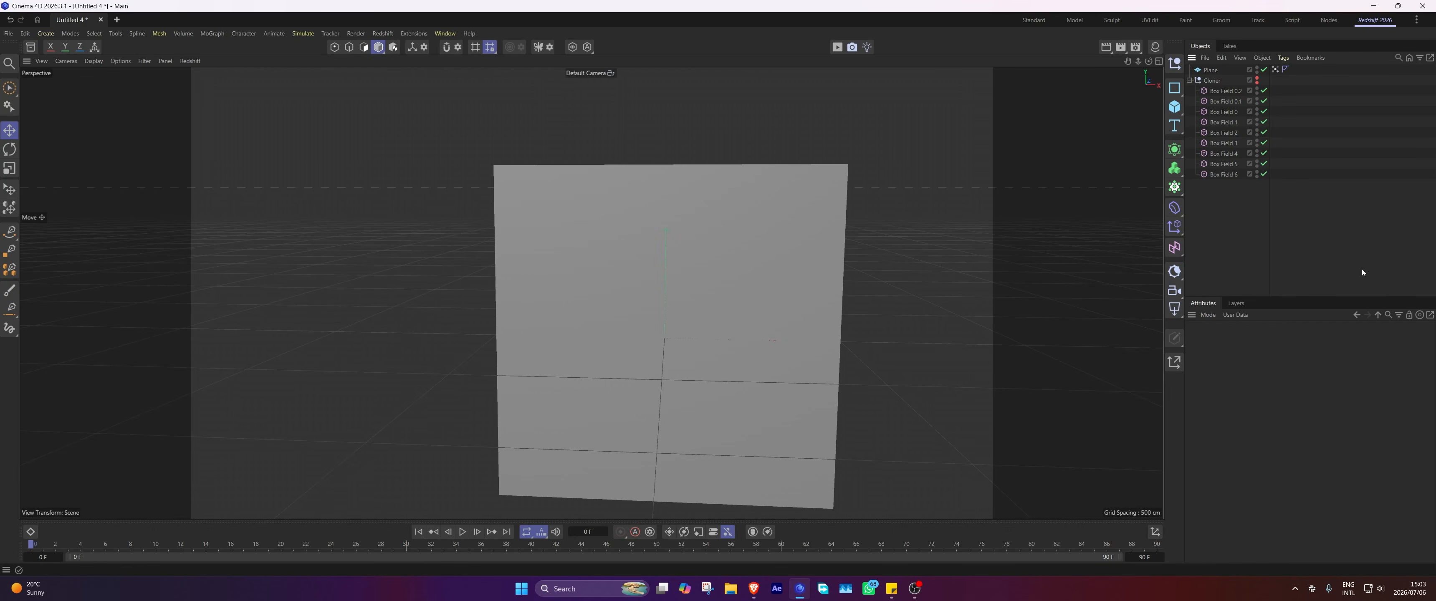
Display the plane's vertex map and examine the line pattern up close from slightly different angles.
click(1275, 69)
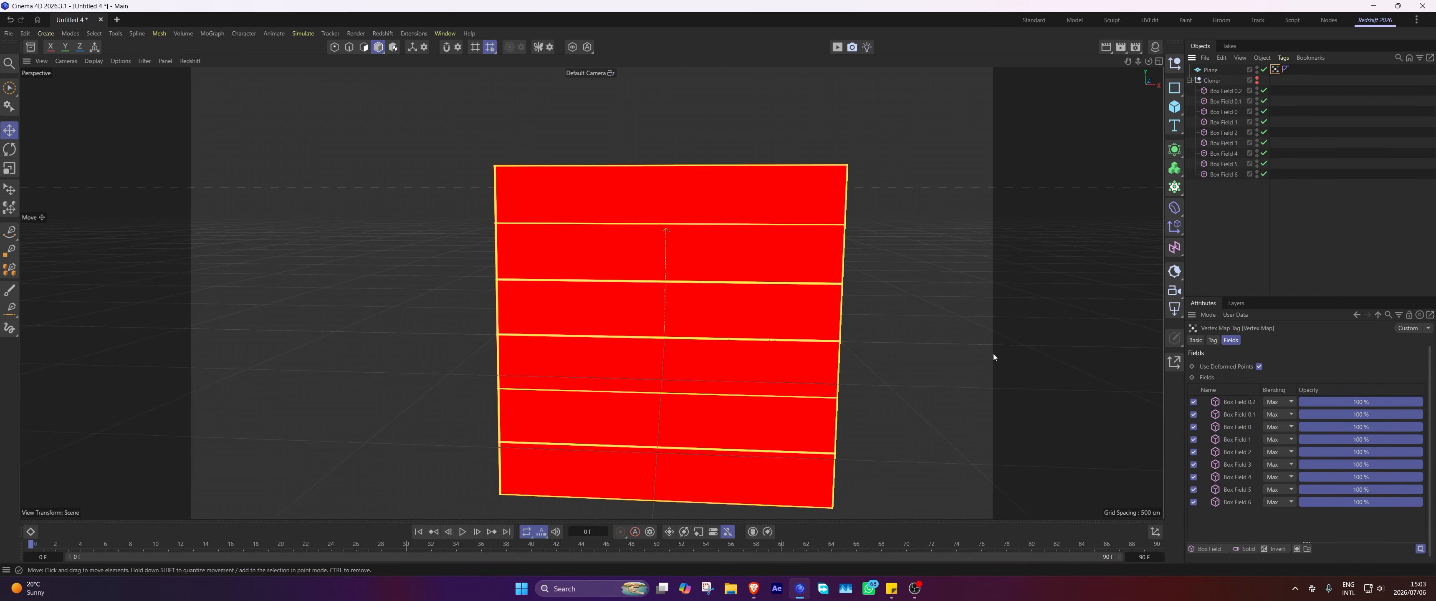
scroll(697, 217, up, 2)
alt+drag(663, 216, 720, 261)
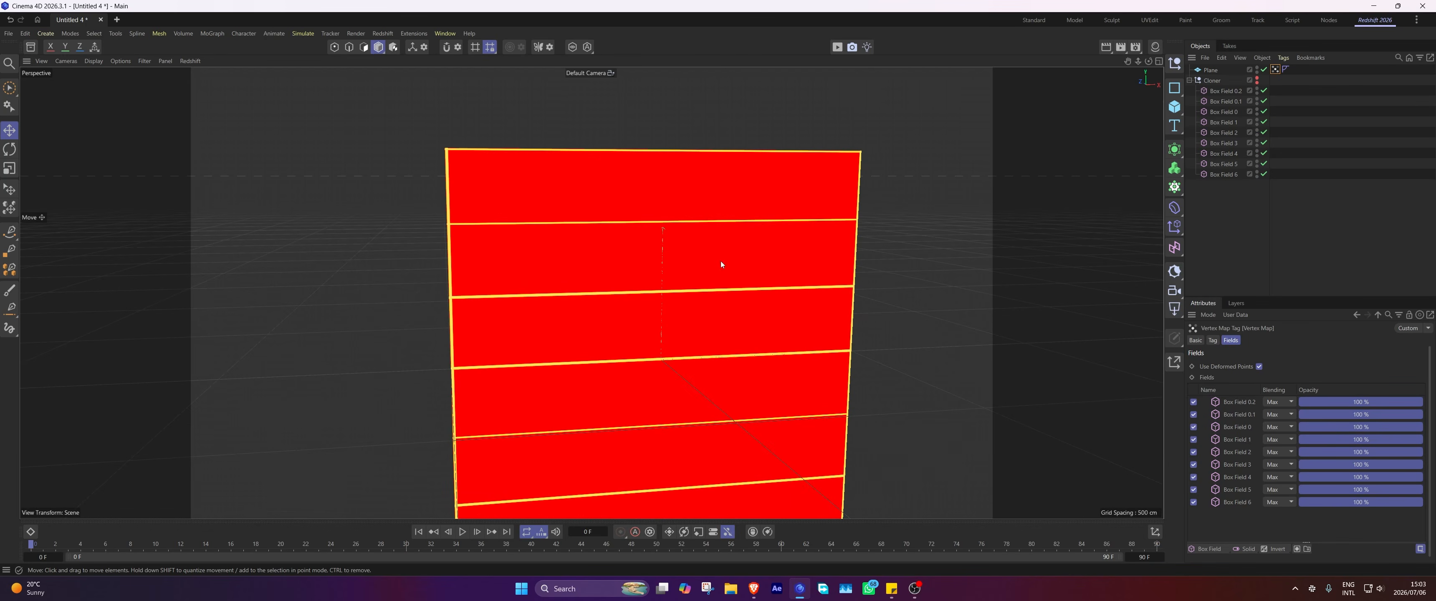
alt+drag(735, 334, 718, 299)
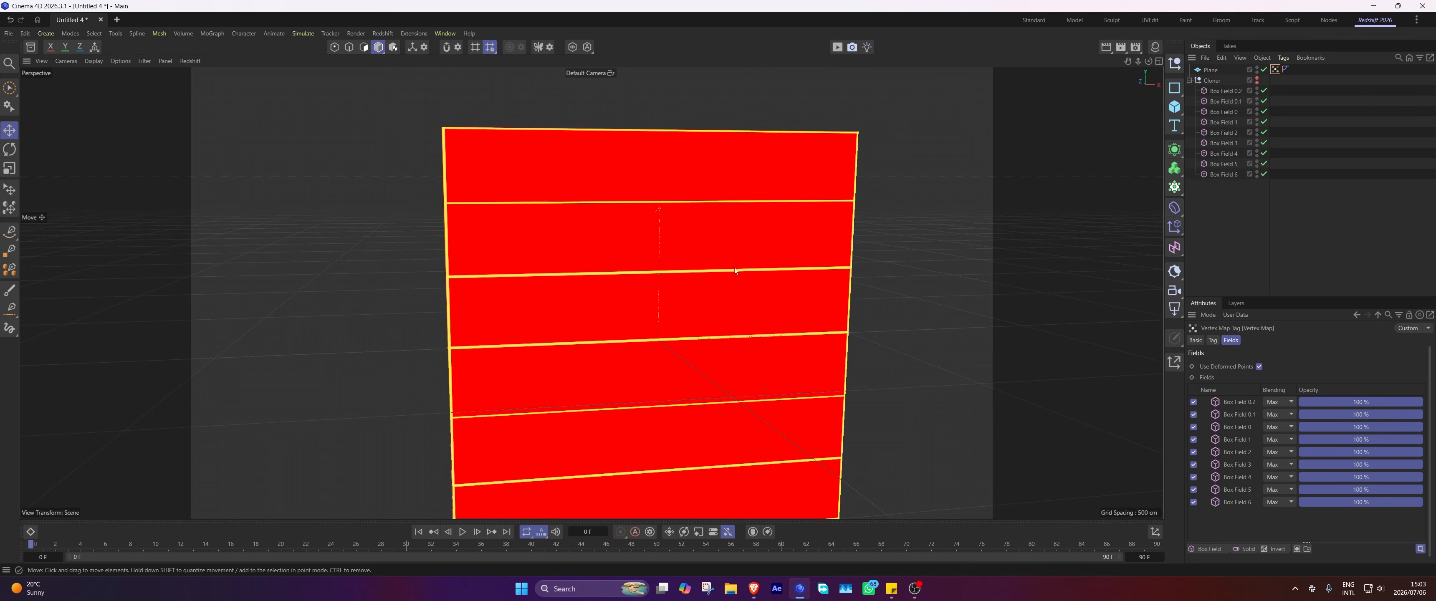
alt+drag(477, 347, 464, 326)
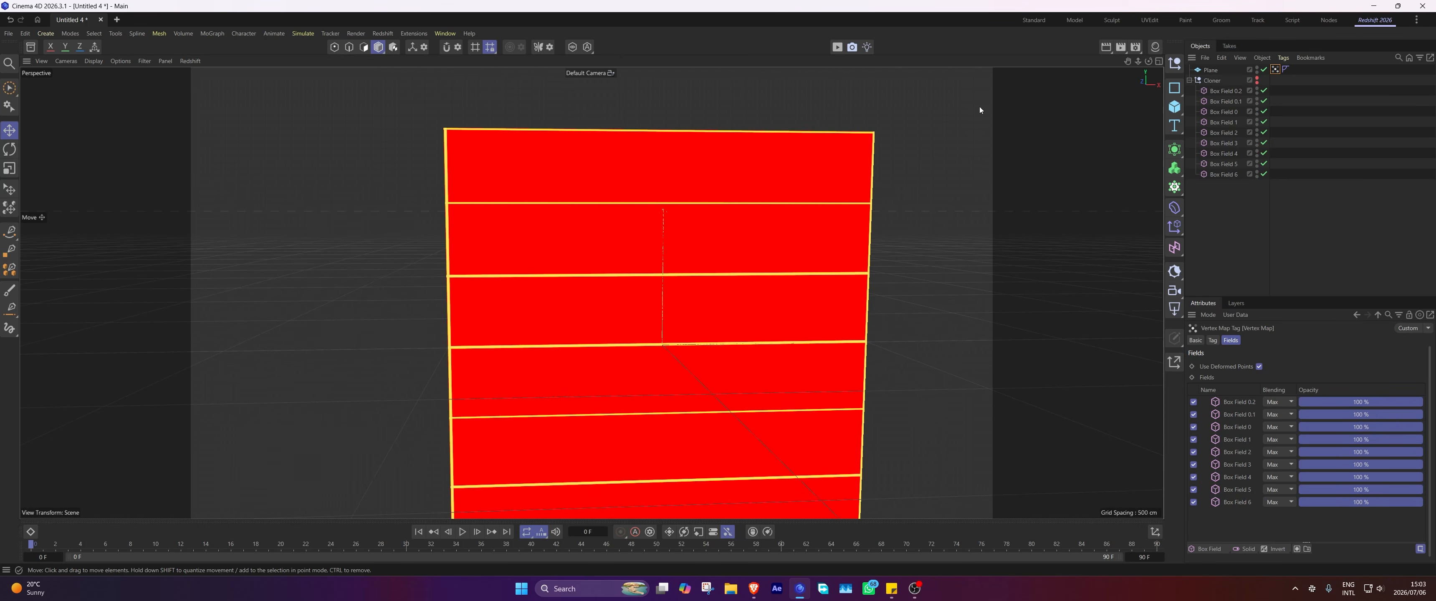
Add a Cloth tag to the plane, enable With Pins in its mix animation, and assign the vertex map as the pin map.
right_click(1198, 77)
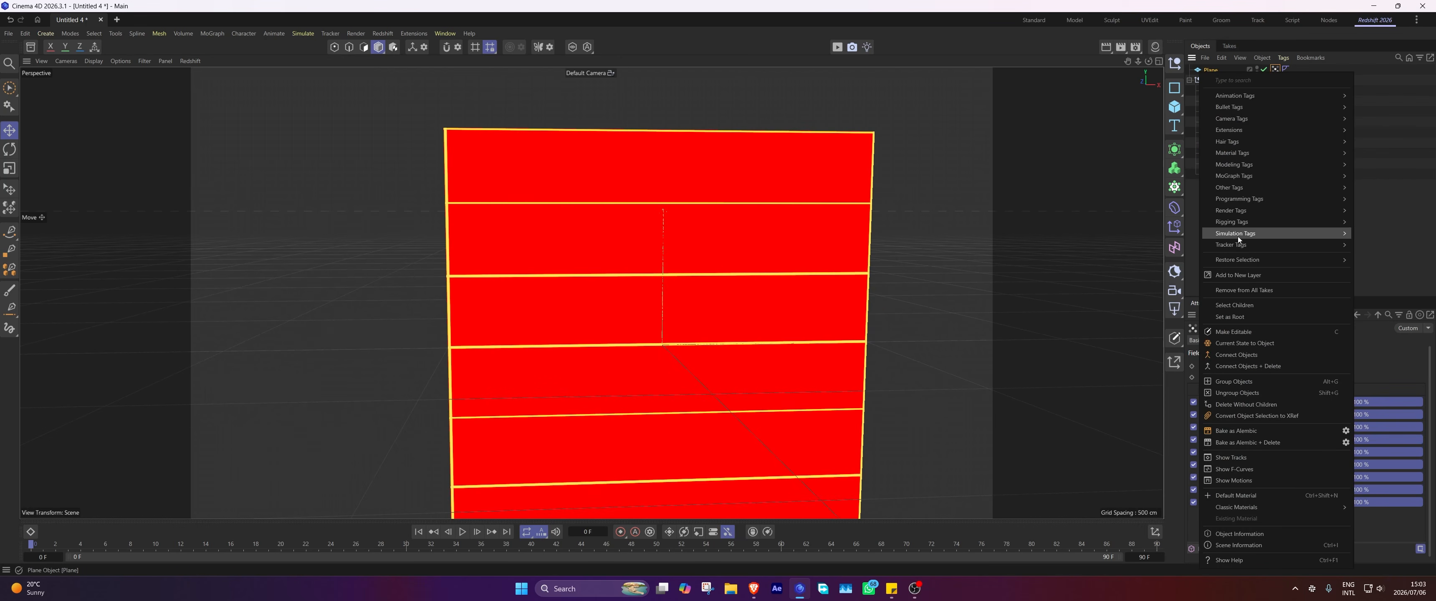
mouse_move(1260, 233)
click(1373, 254)
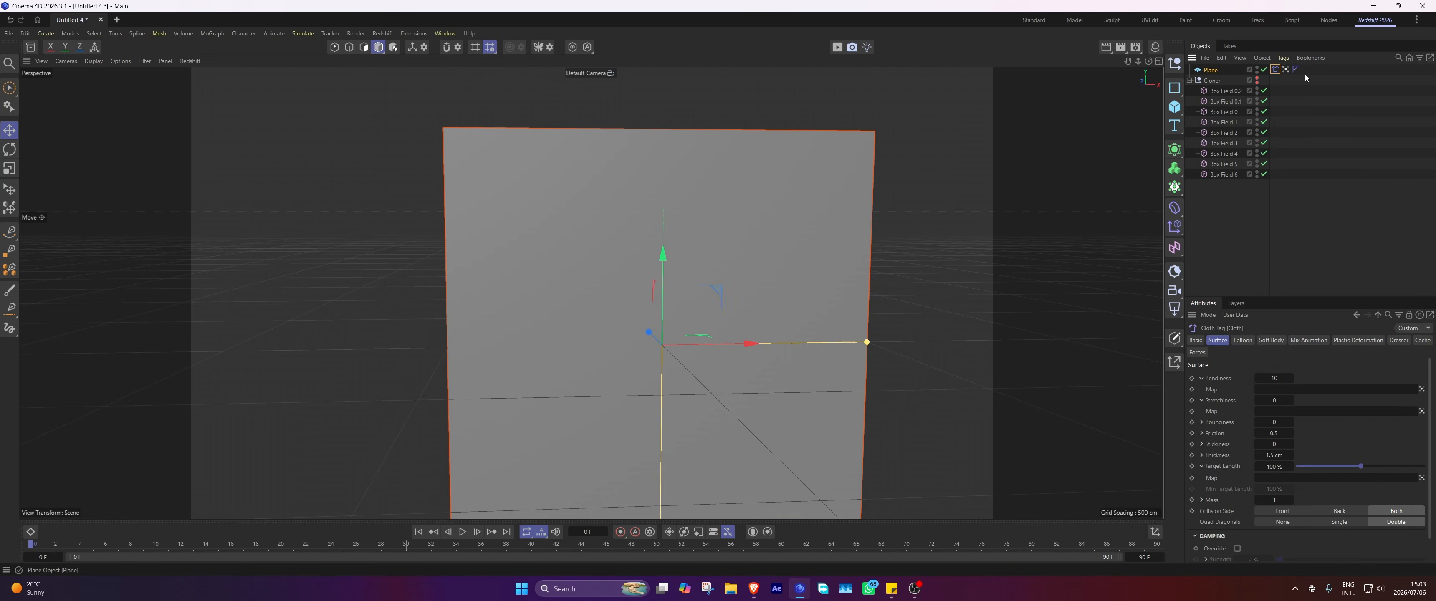
click(1309, 340)
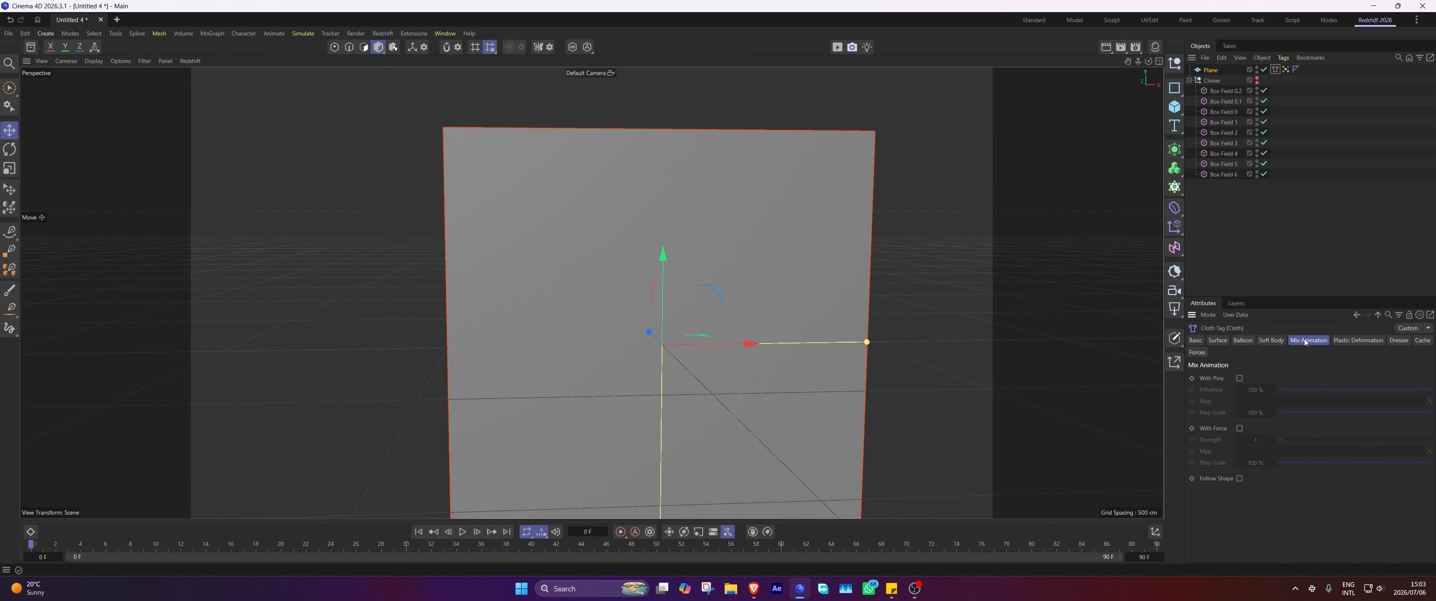
click(1240, 378)
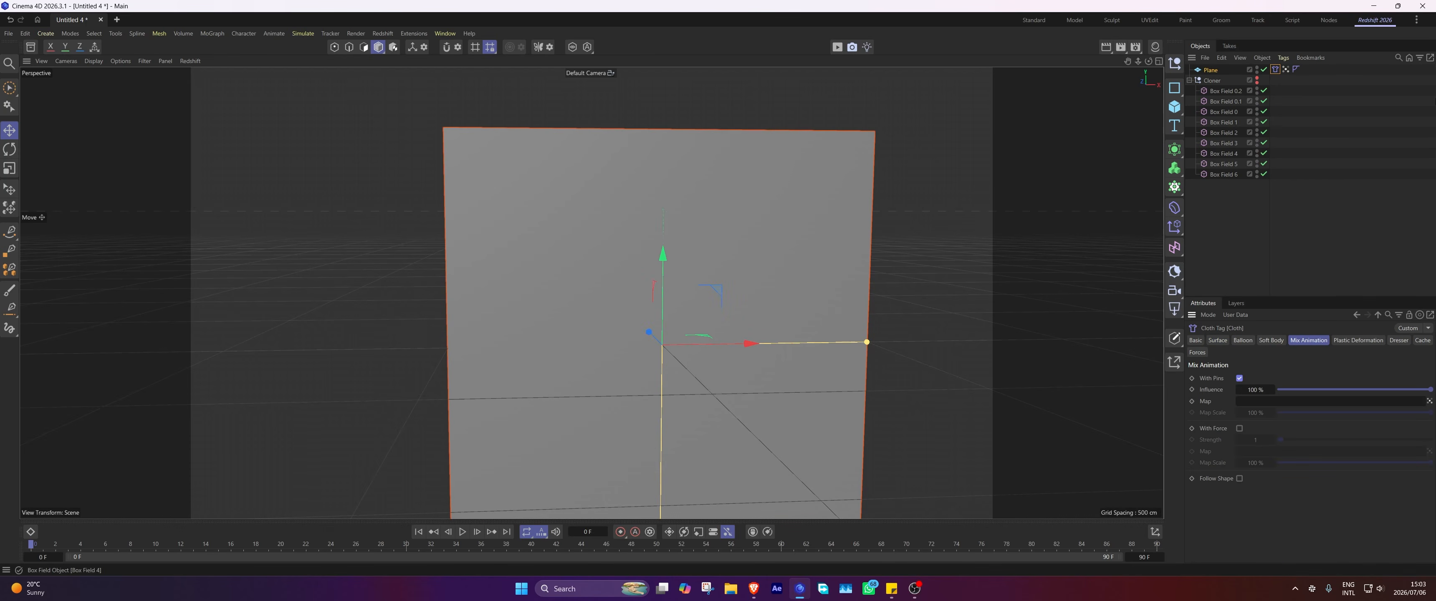
drag(1285, 70, 1283, 343)
drag(1247, 395, 1250, 402)
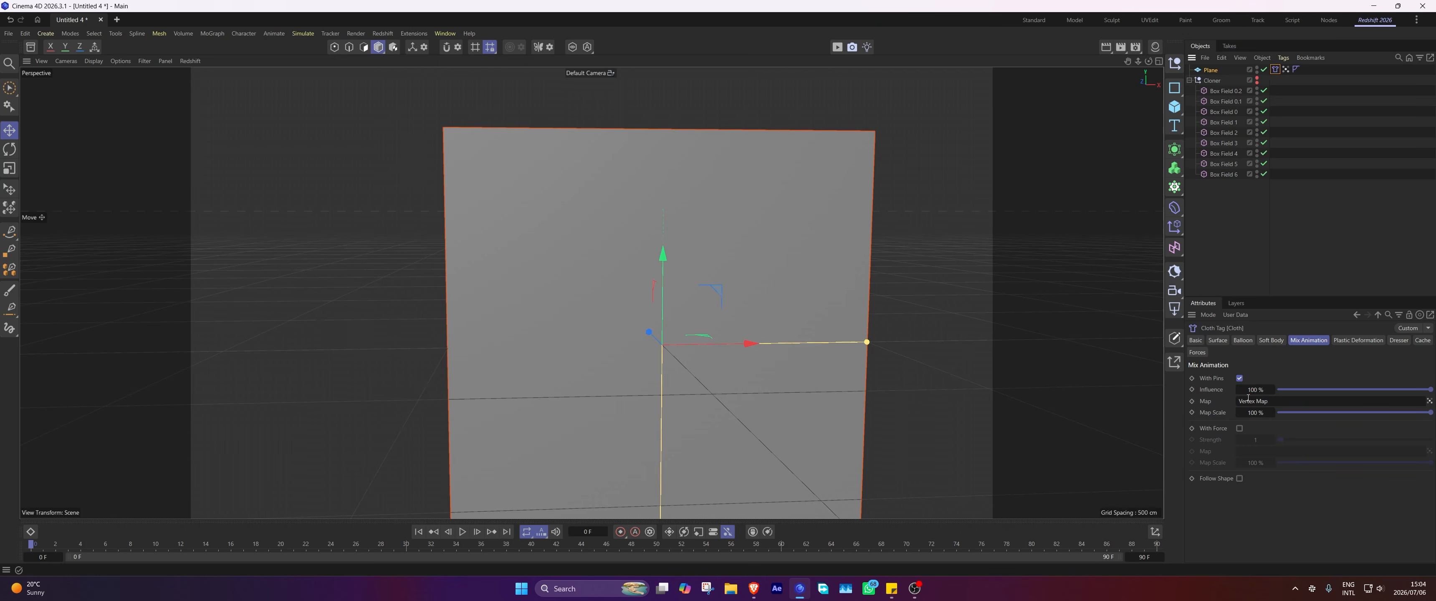
click(1197, 281)
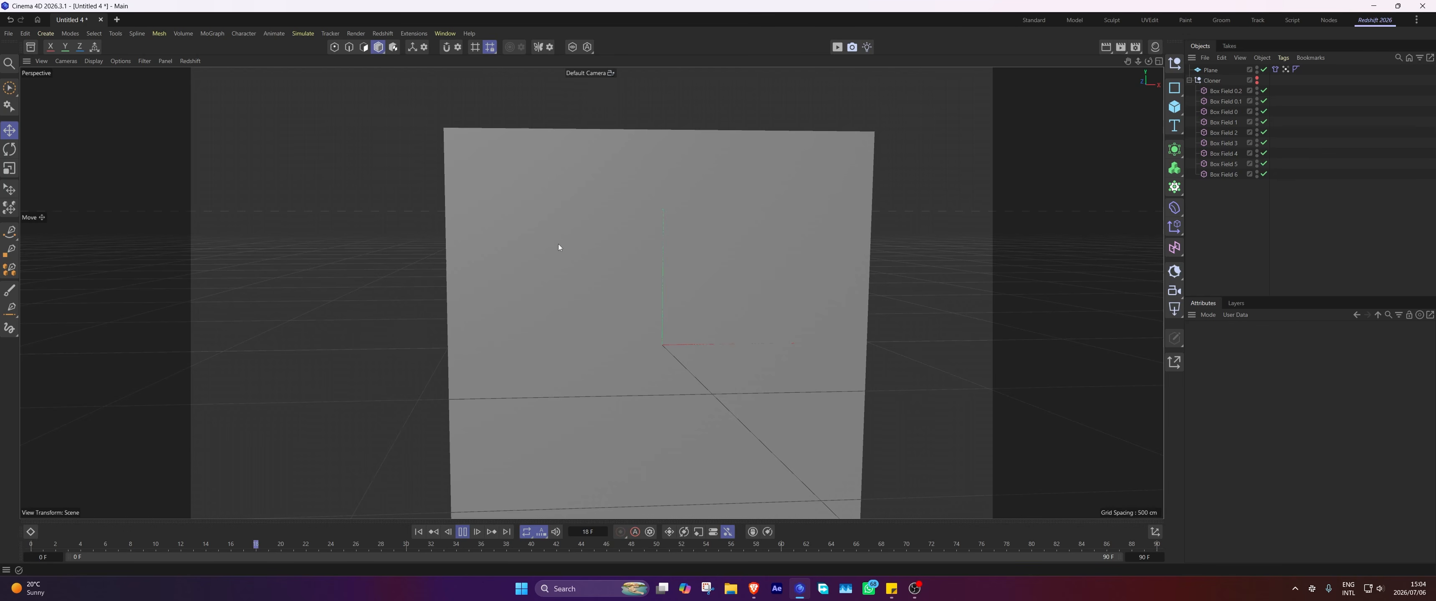
Stop the simulation playback and add an Invert modifier above the Box Field layers of the vertex map.
click(464, 532)
click(1286, 69)
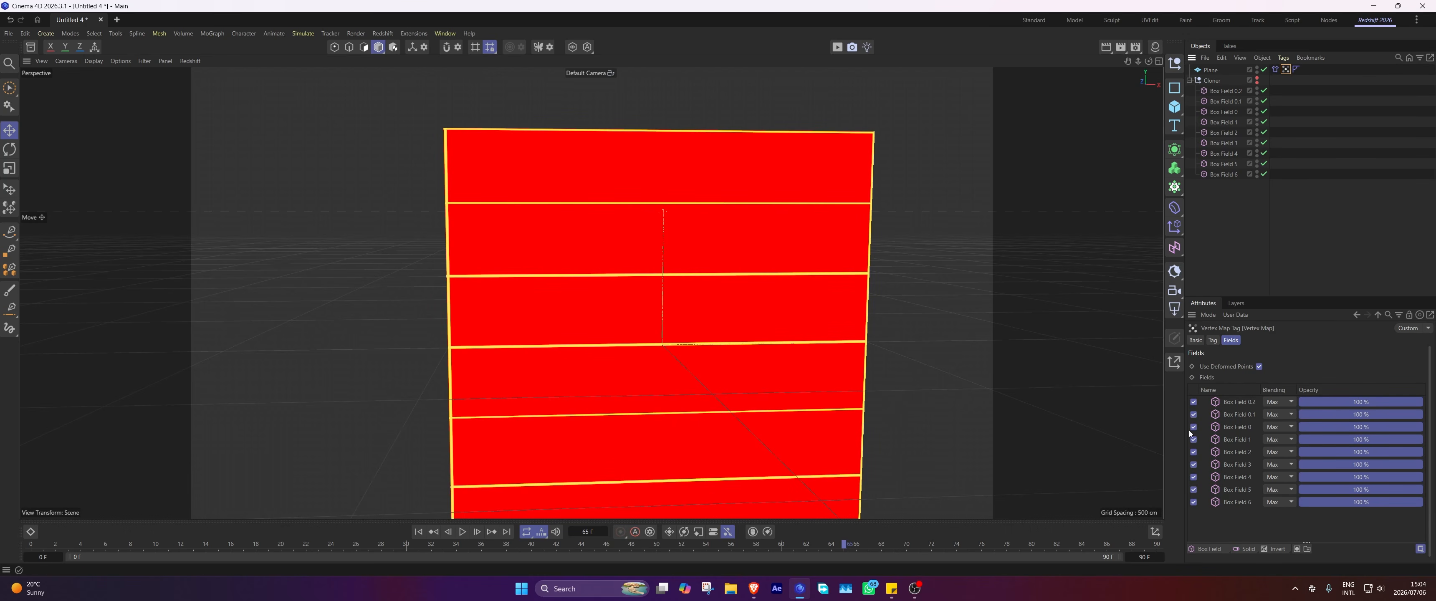
click(1273, 551)
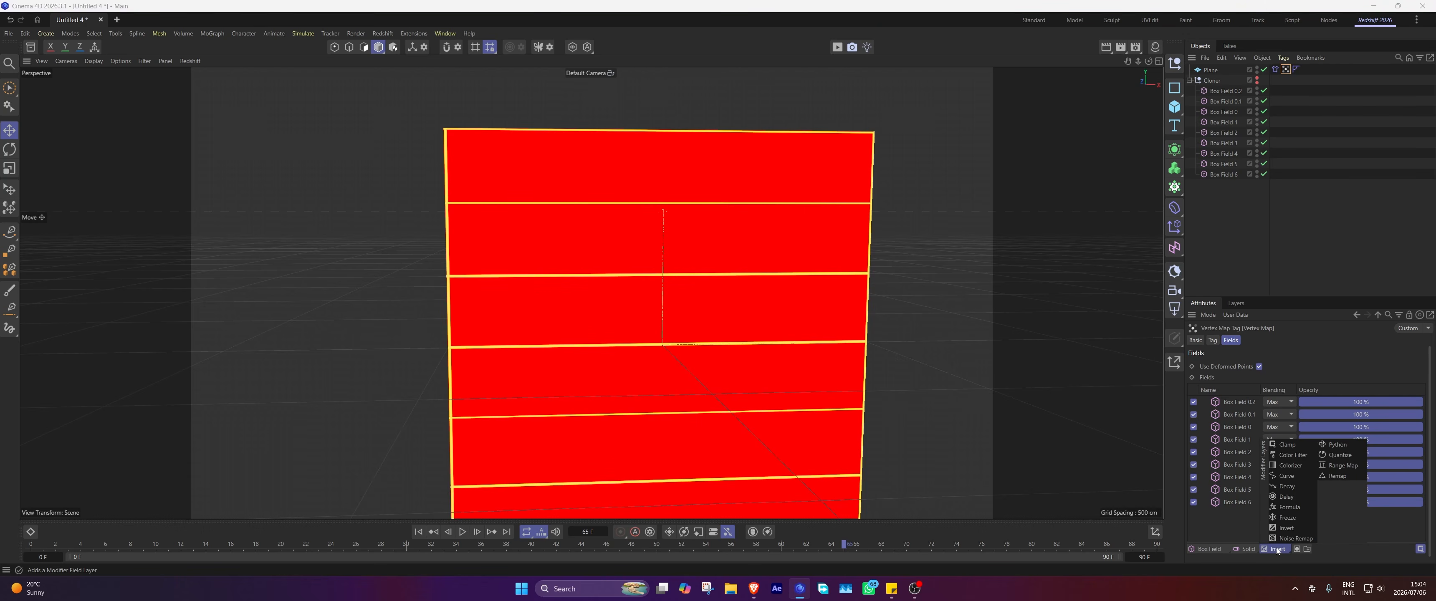
click(1286, 528)
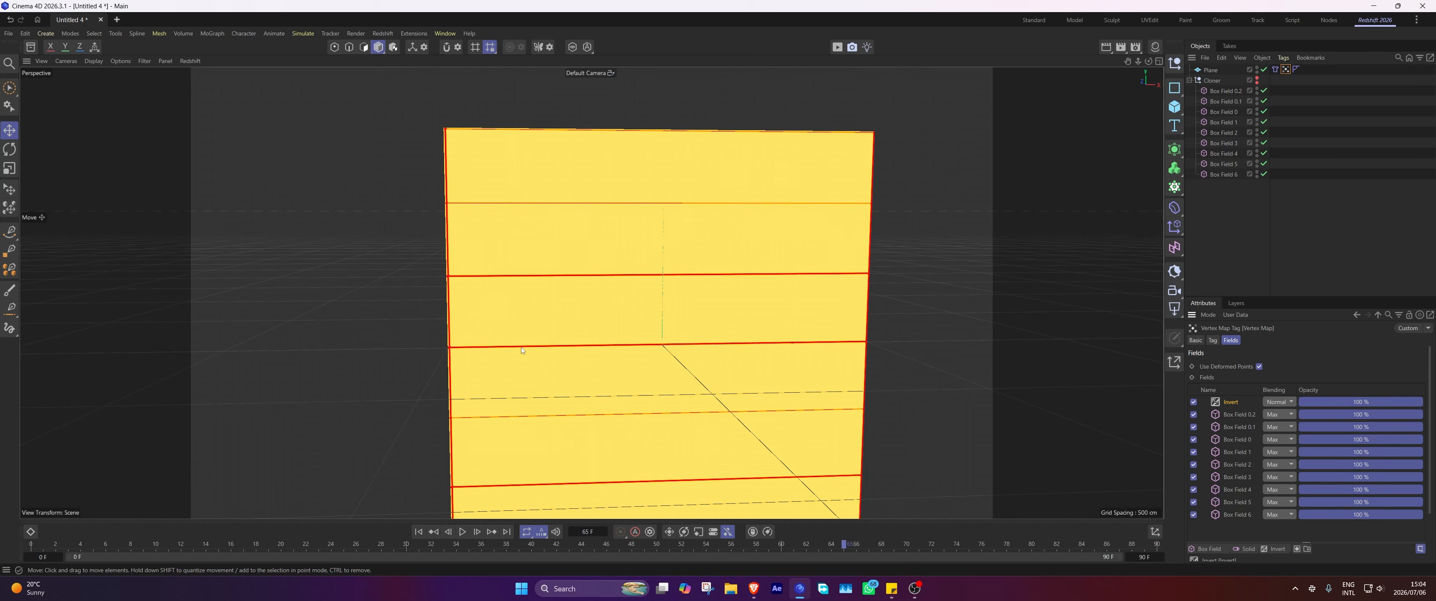
Make the field group visible again and nudge the vertical Box Field at the plane's left edge slightly sideways.
alt+middle_drag(454, 357, 514, 298)
scroll(510, 298, up, 6)
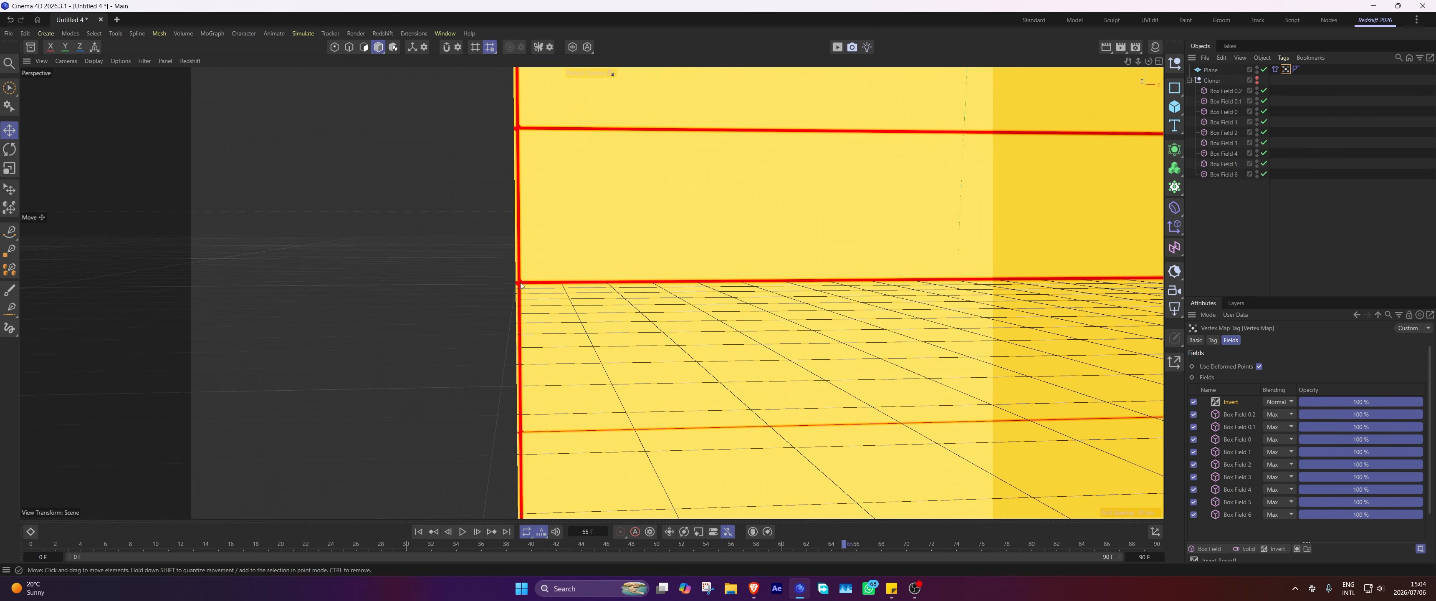
click(1225, 101)
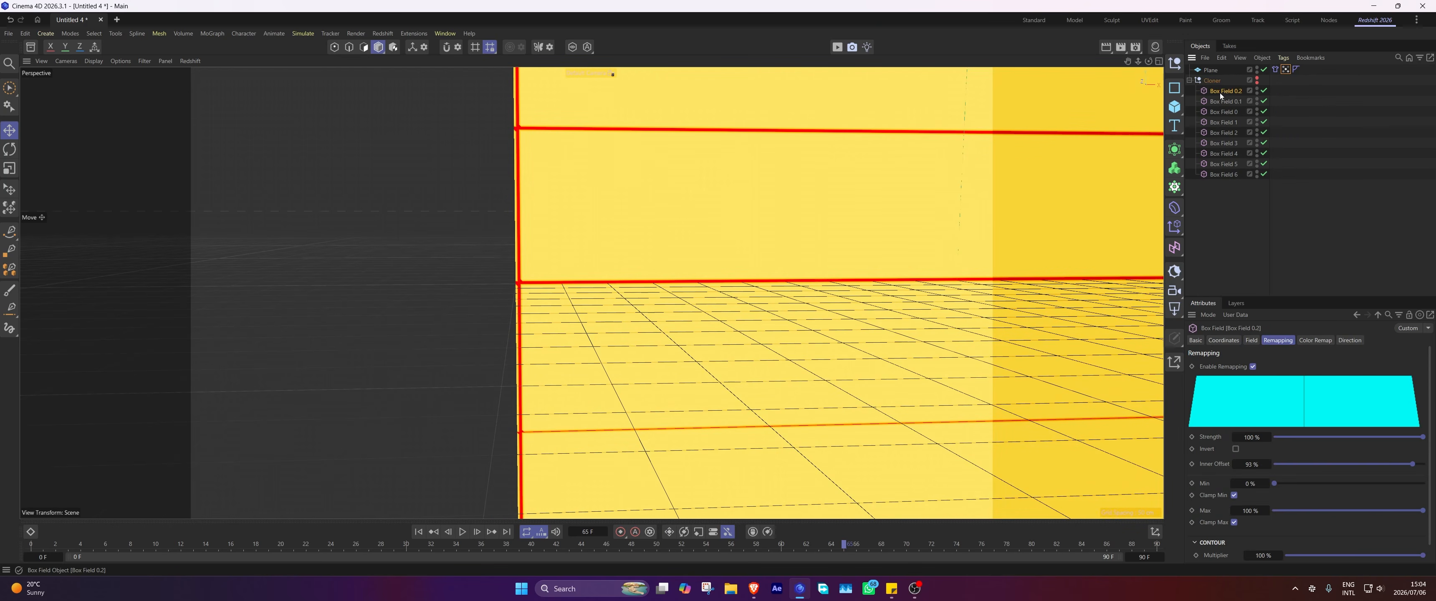
click(1257, 79)
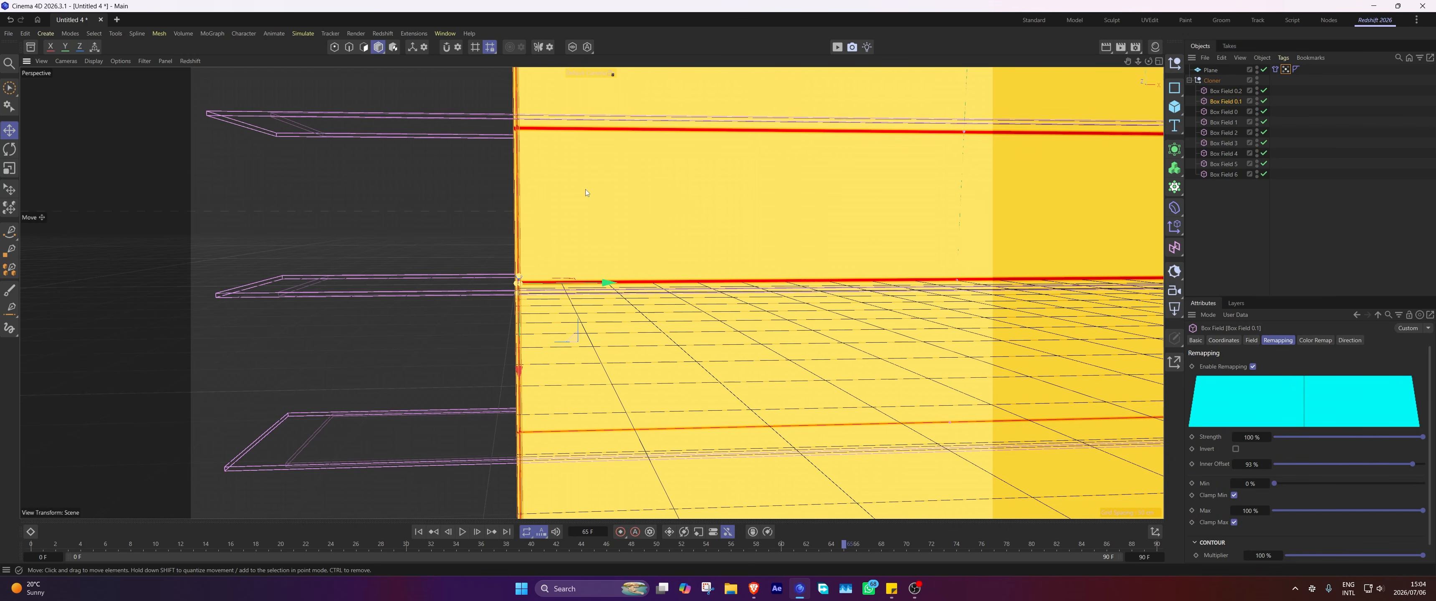
drag(565, 285, 567, 287)
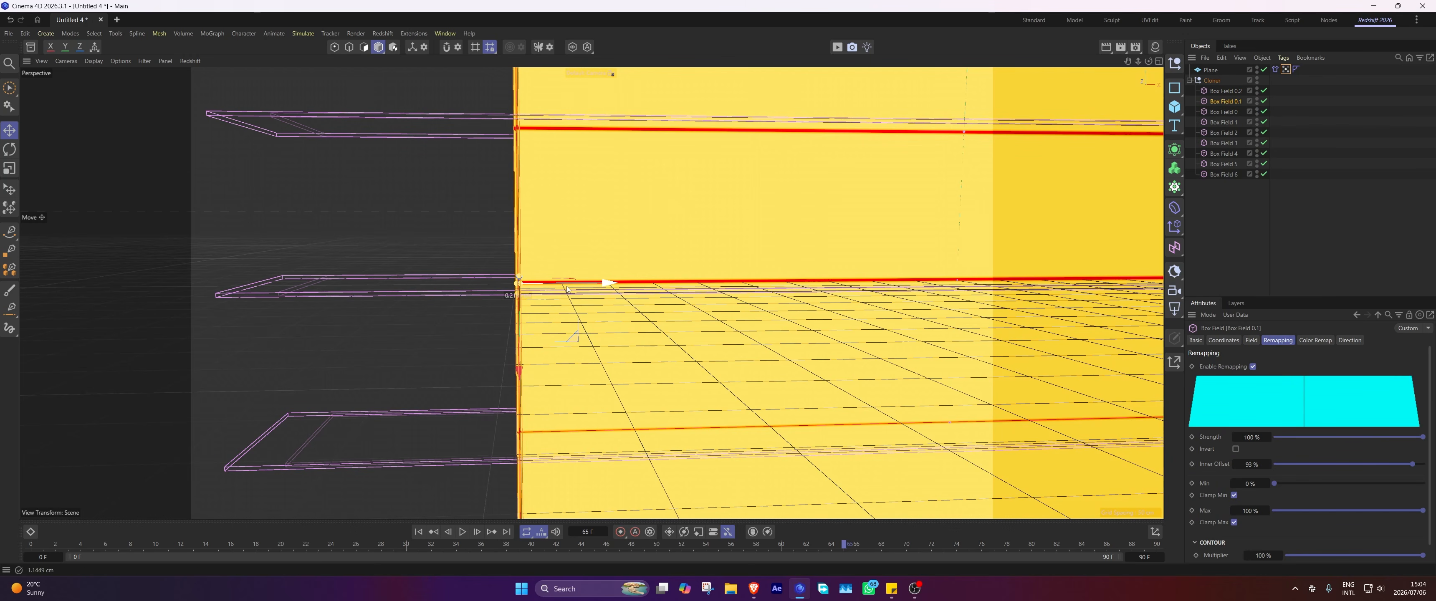
Set Size Y of all nine Box Fields to 4 cm, check the thicker lines in the vertex map, and deselect everything.
drag(1242, 209, 1224, 89)
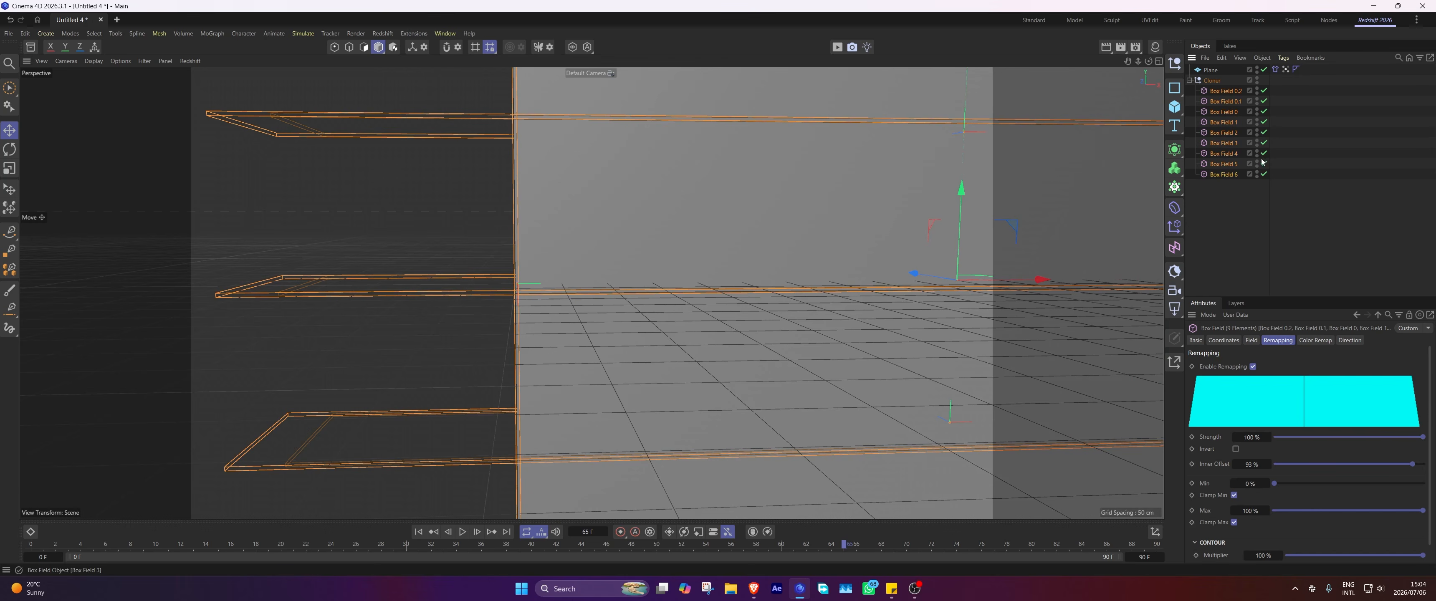
click(1250, 341)
click(1271, 392)
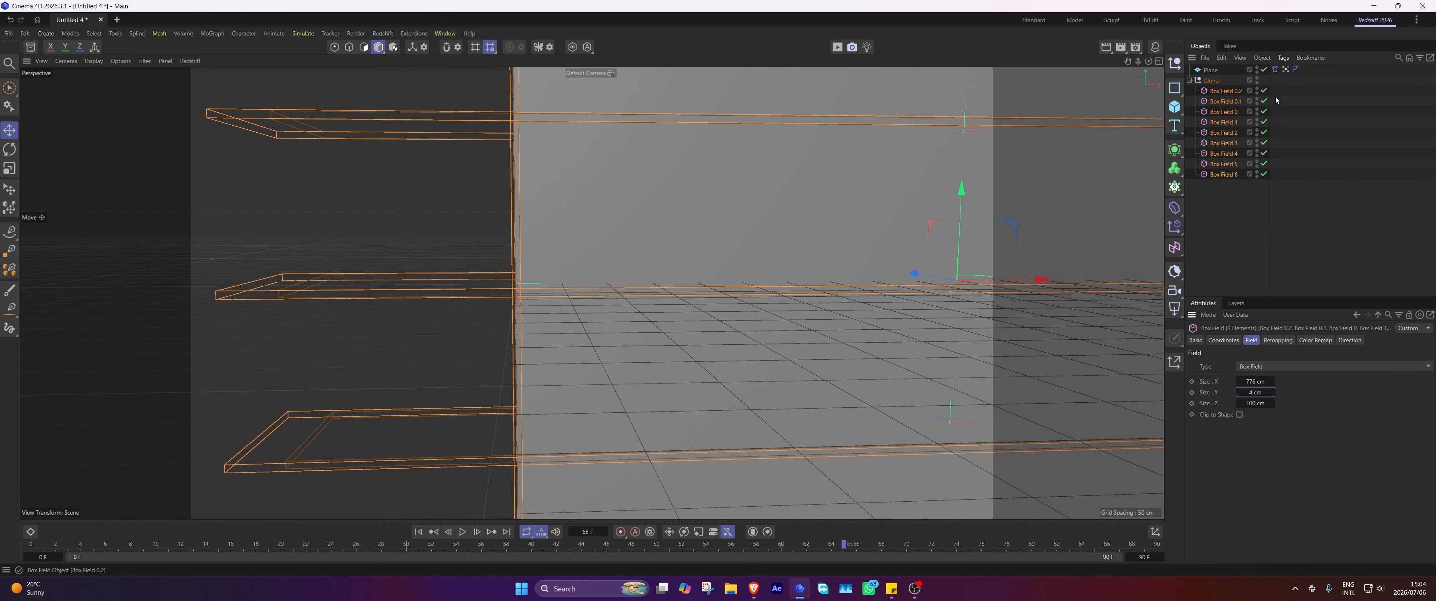
click(1285, 69)
alt+right_drag(879, 228, 806, 223)
alt+middle_drag(806, 222, 600, 382)
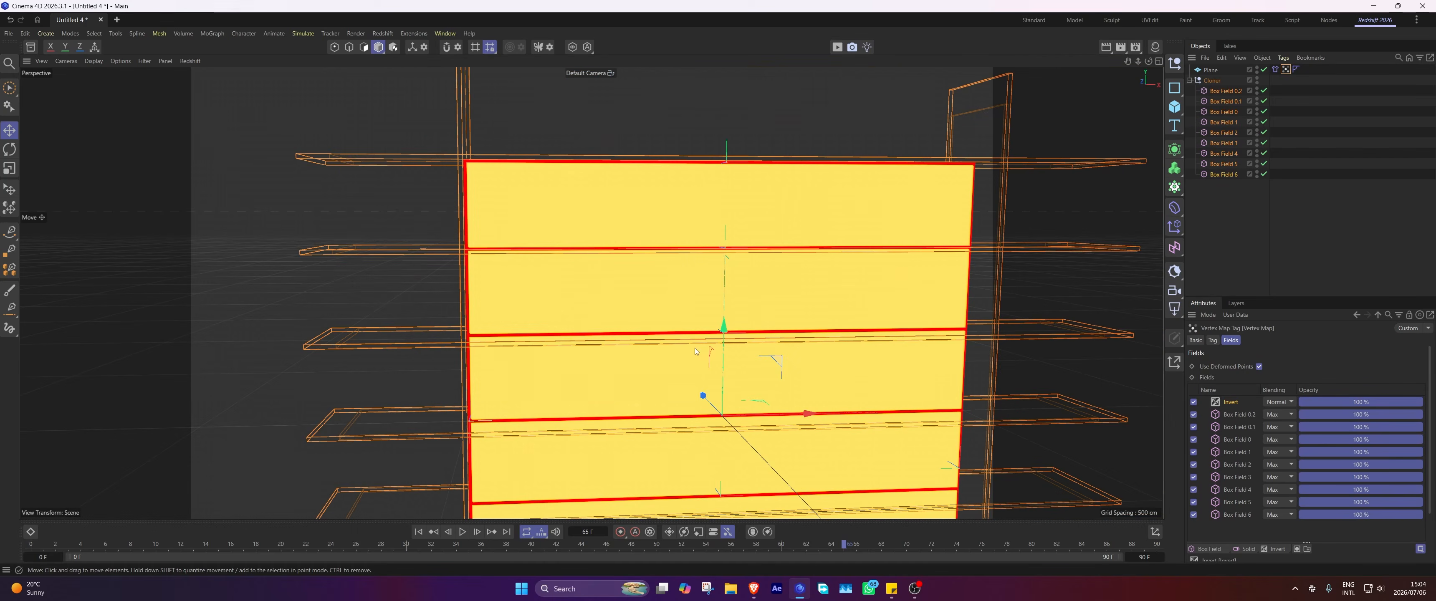
click(1264, 214)
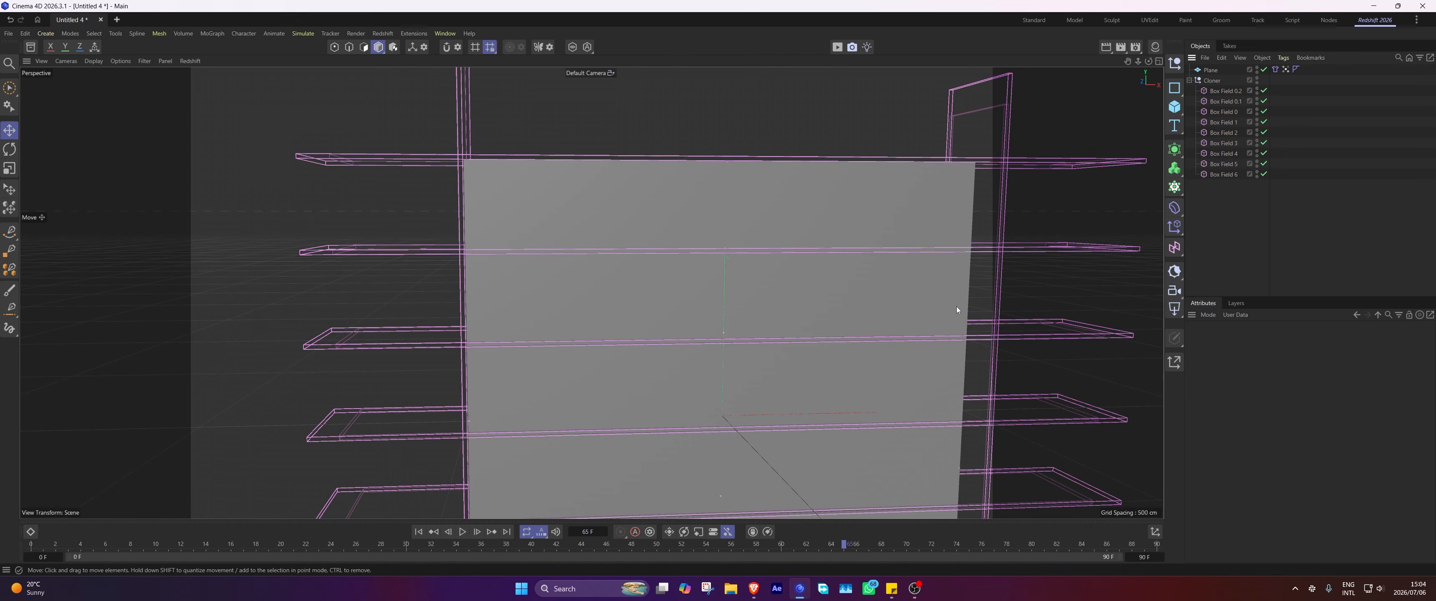
Play the cloth simulation from the first frame, compare the wrinkled plane with its vertex map, and stop playback.
click(1285, 69)
click(1218, 204)
click(419, 532)
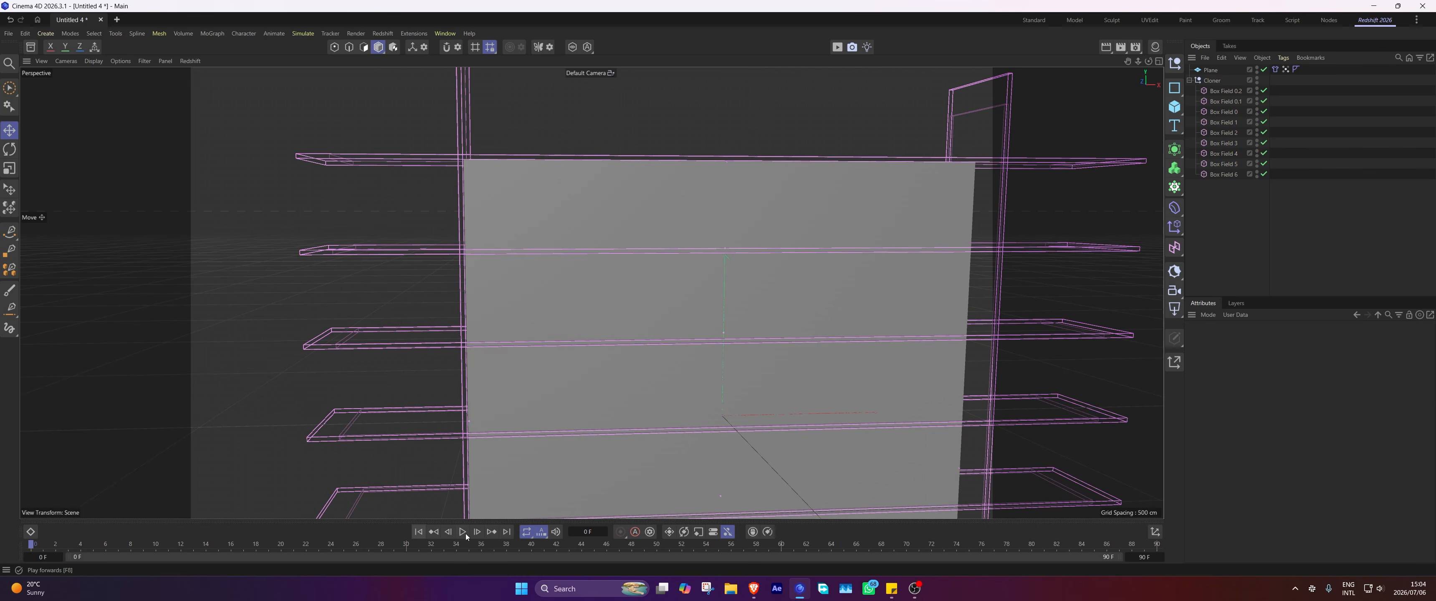
click(462, 532)
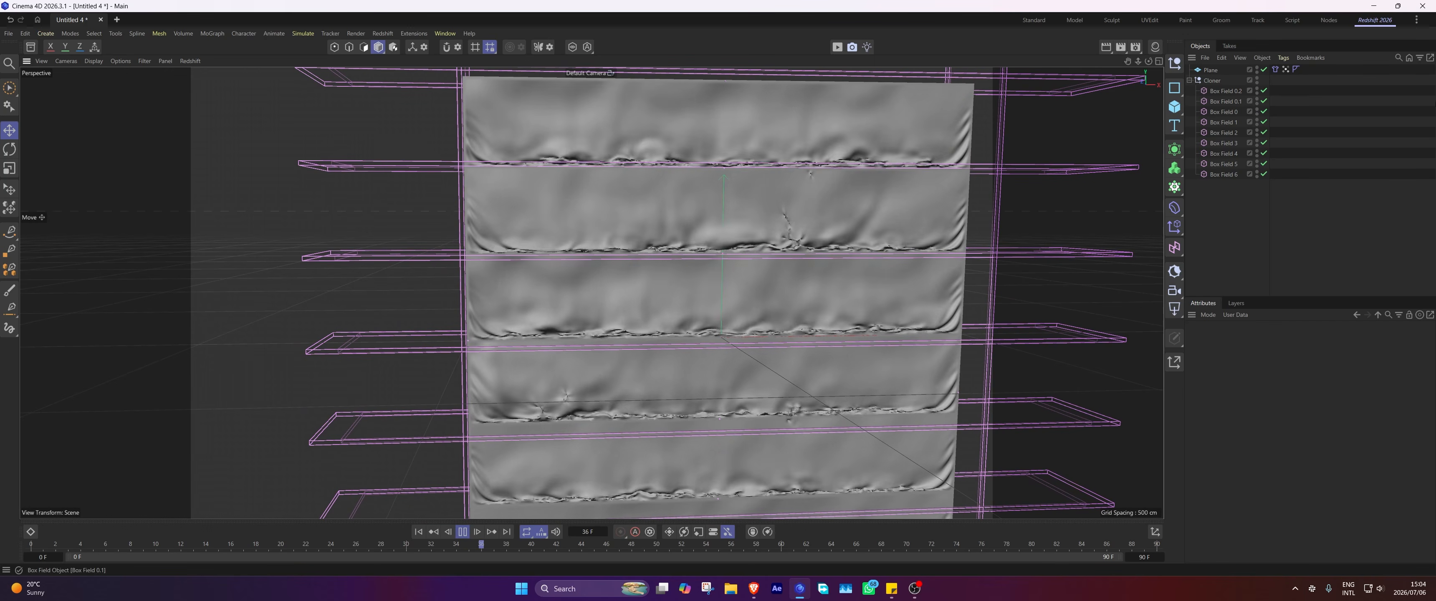
click(1286, 69)
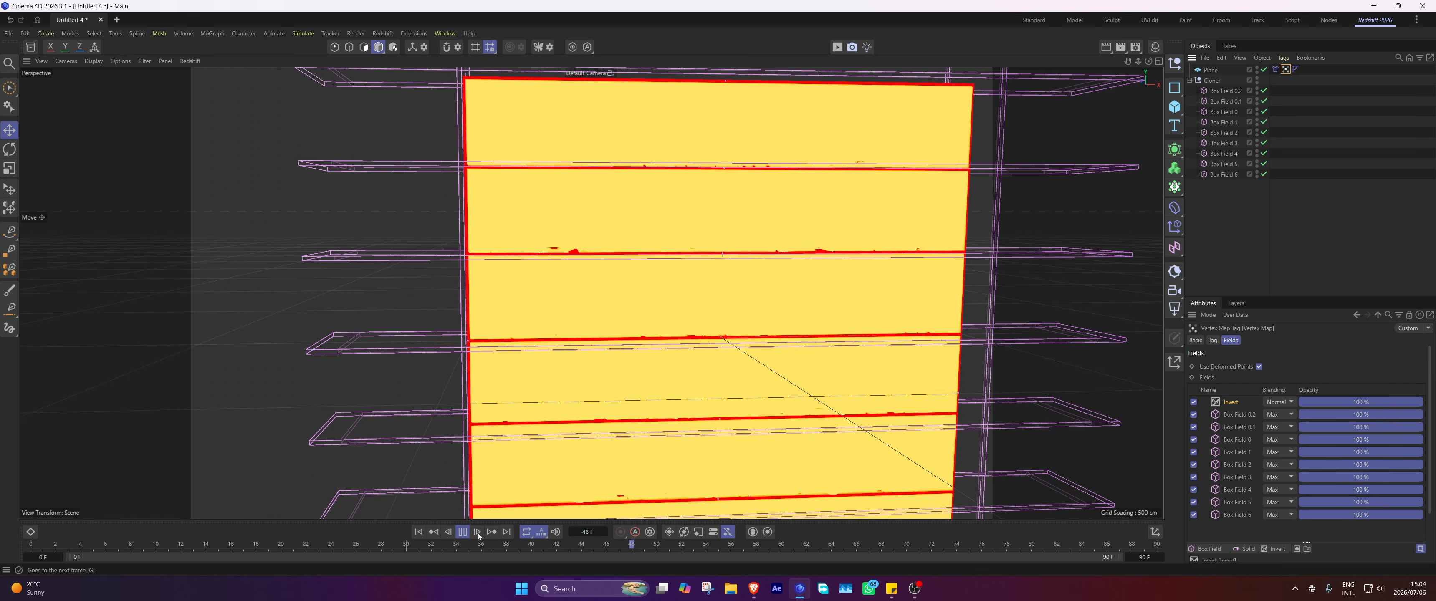
click(463, 532)
click(1233, 209)
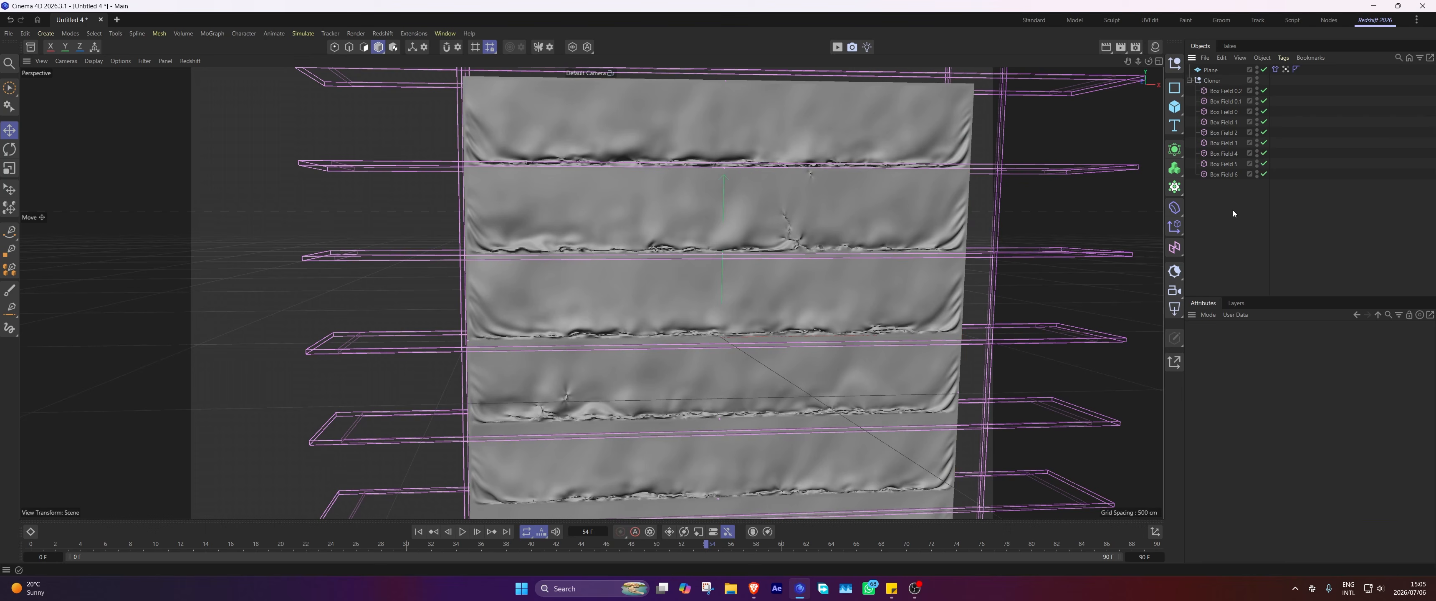
Rewind and replay the simulation with the whole plane in view, stop it, and examine the creases along the horizontal lines.
alt+drag(747, 216, 797, 215)
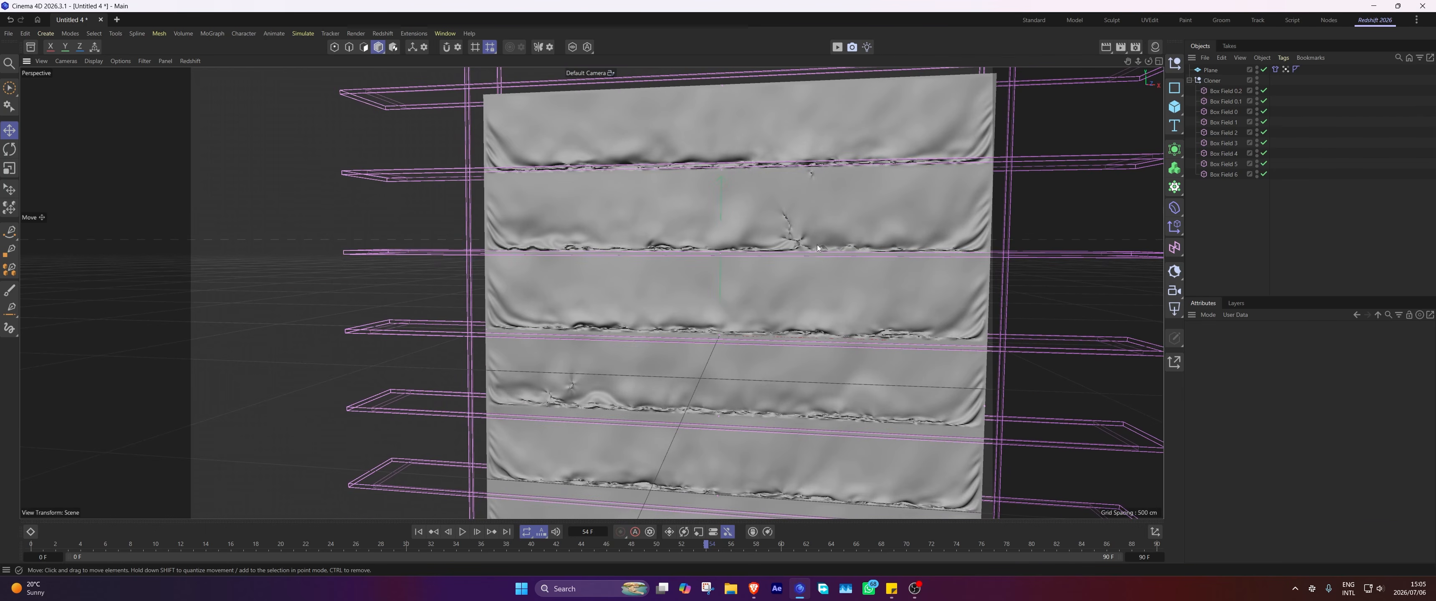
scroll(739, 237, down, 4)
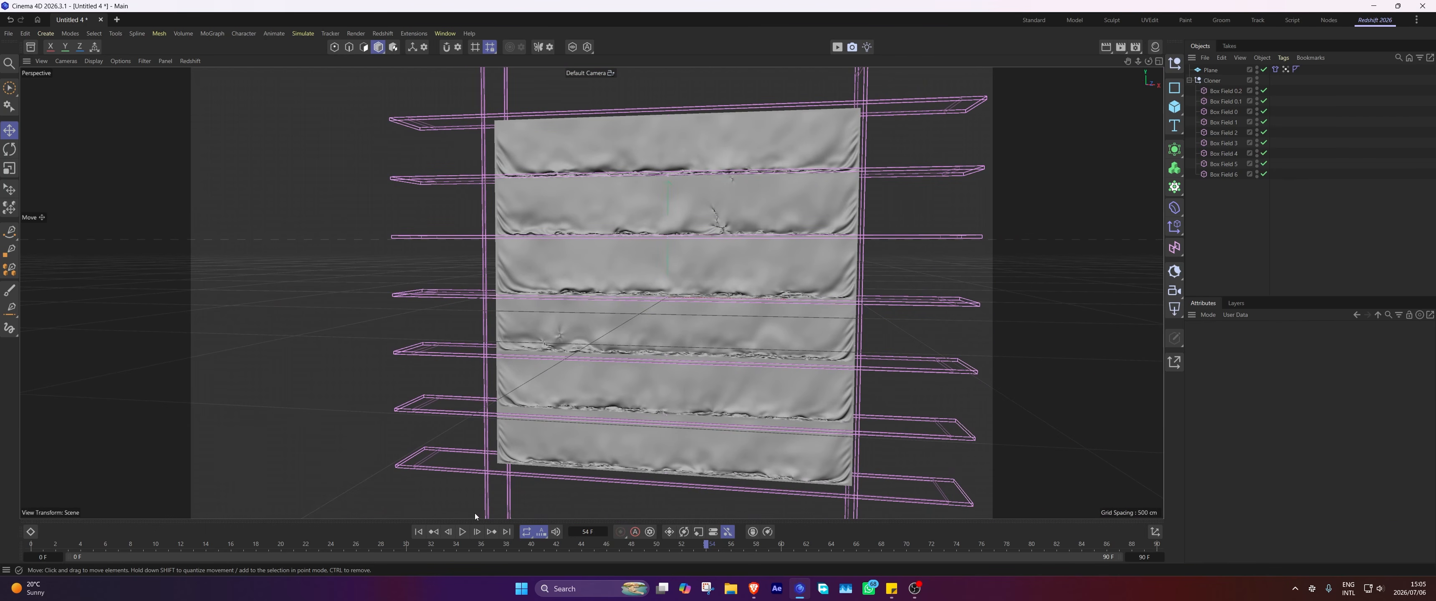
key(shift+f)
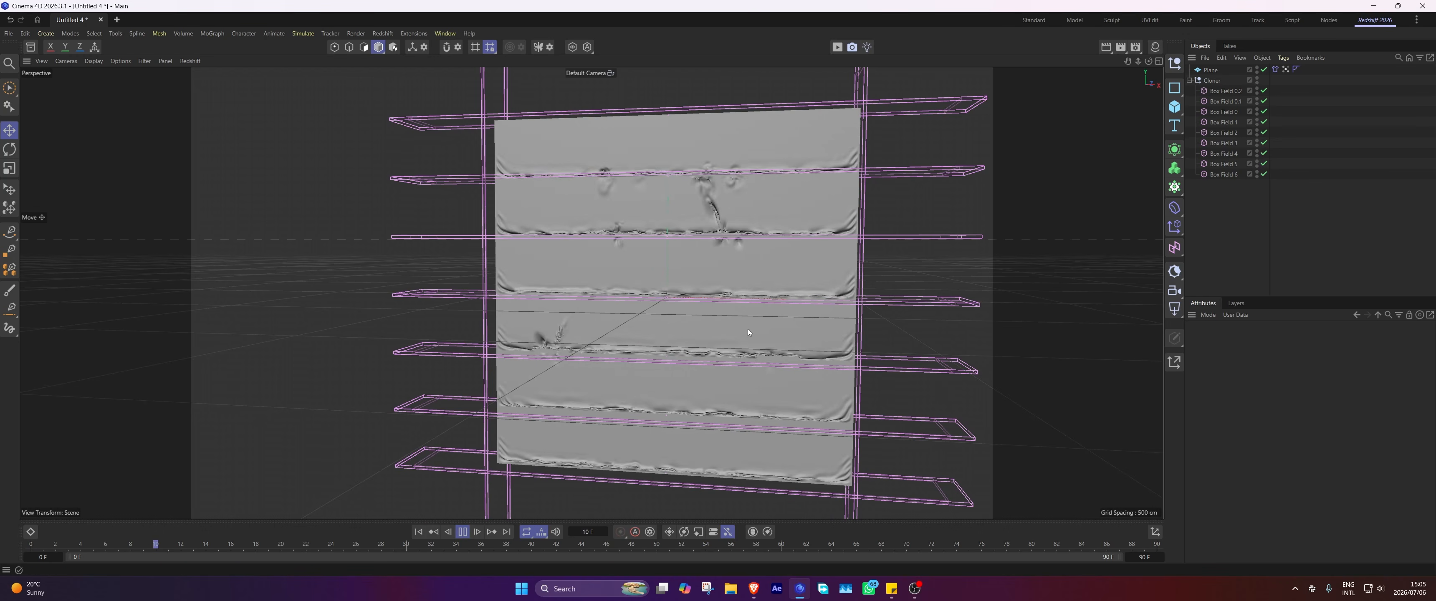
click(464, 532)
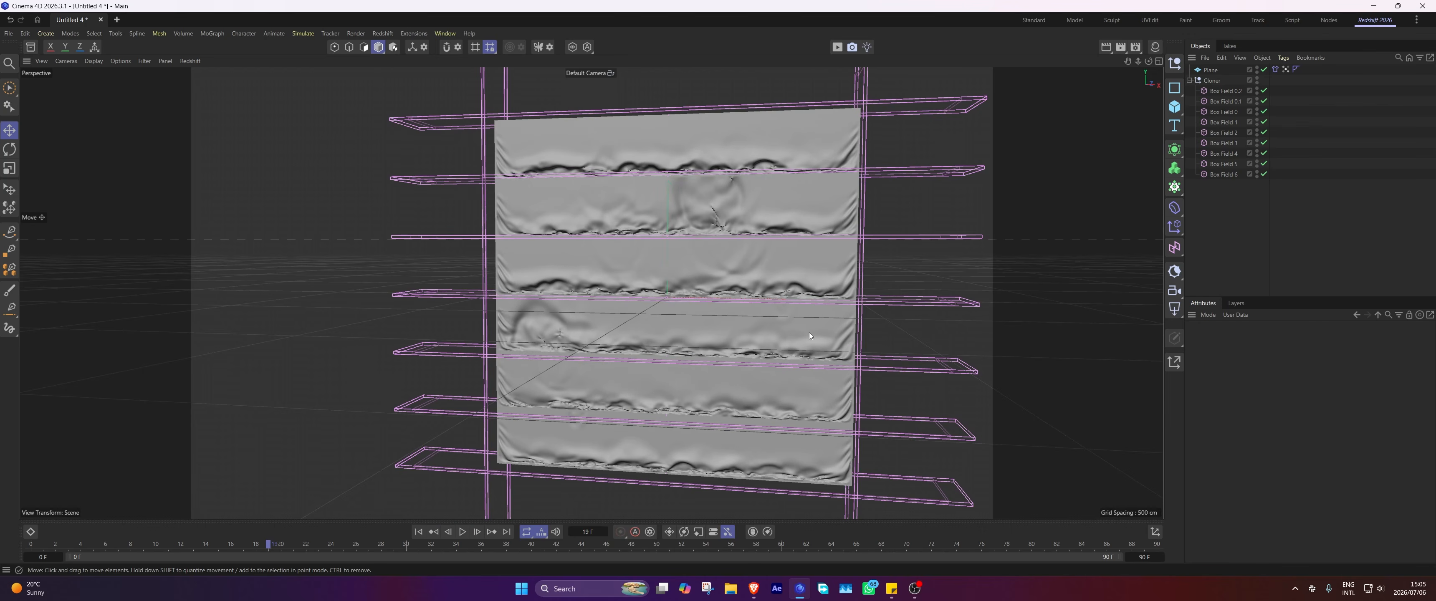
scroll(693, 199, up, 5)
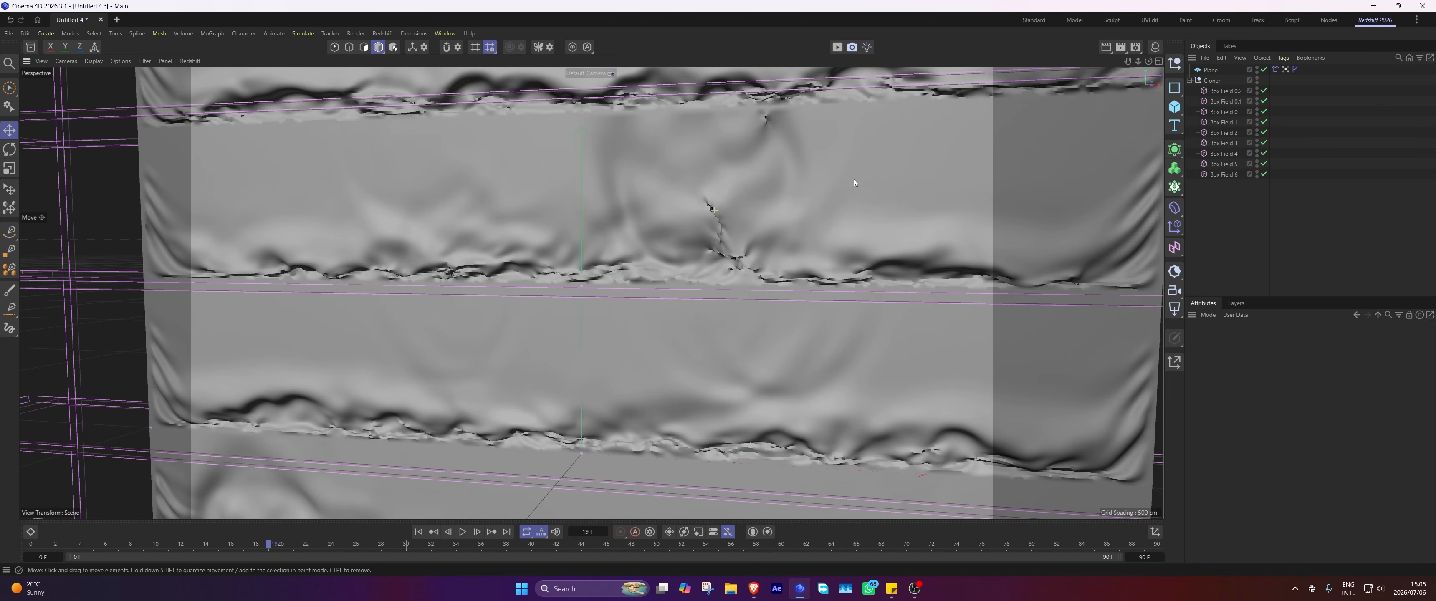
Display the vertex map on the deformed plane and examine the uneven edges of its pinned lines from the front and side.
click(1285, 69)
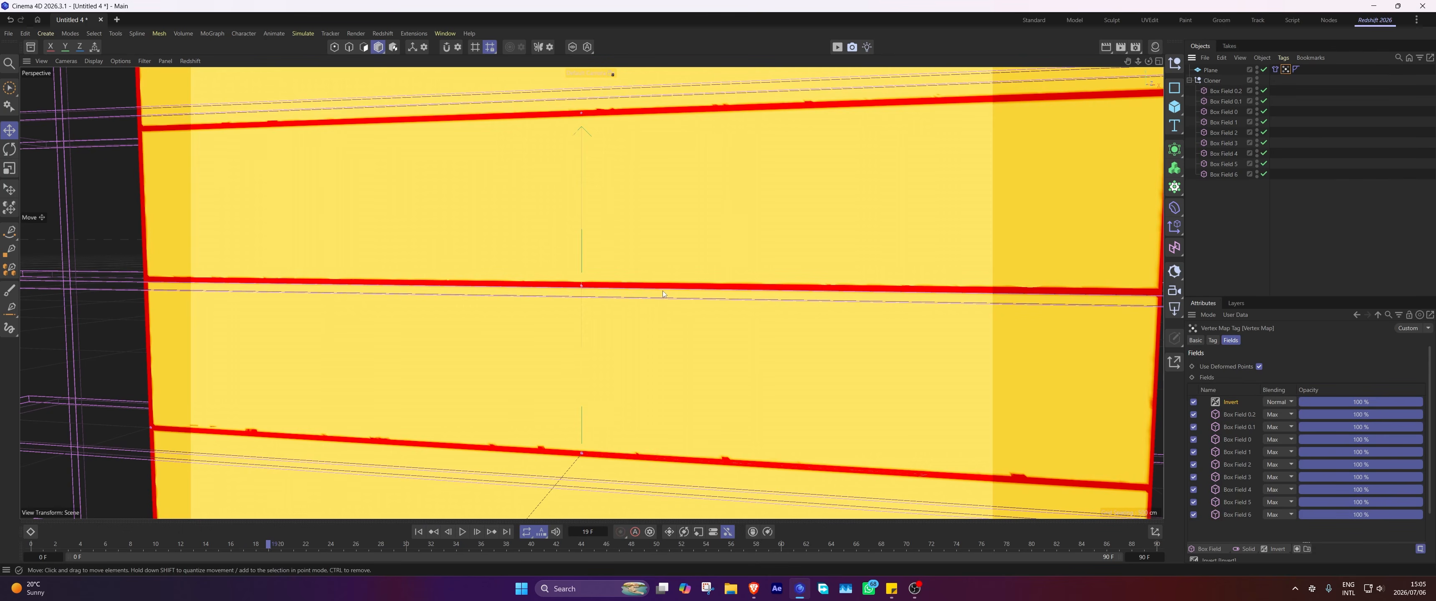
scroll(1051, 283, up, 5)
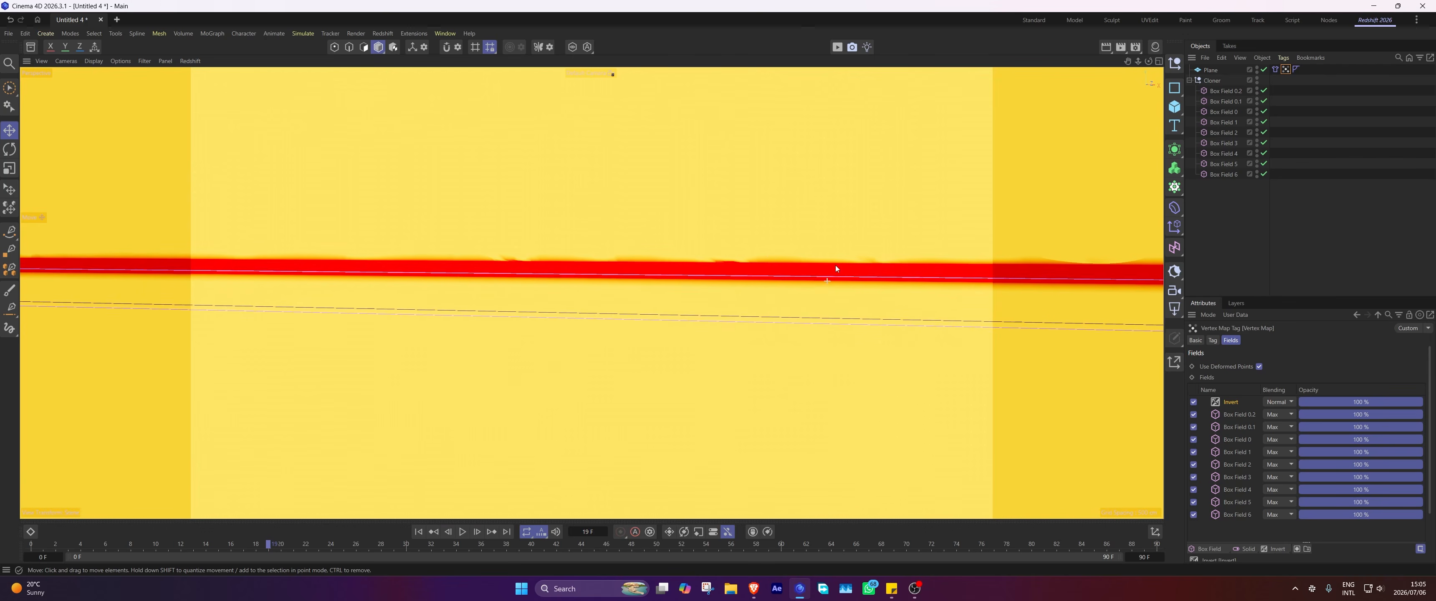
scroll(696, 253, down, 5)
alt+drag(726, 267, 716, 274)
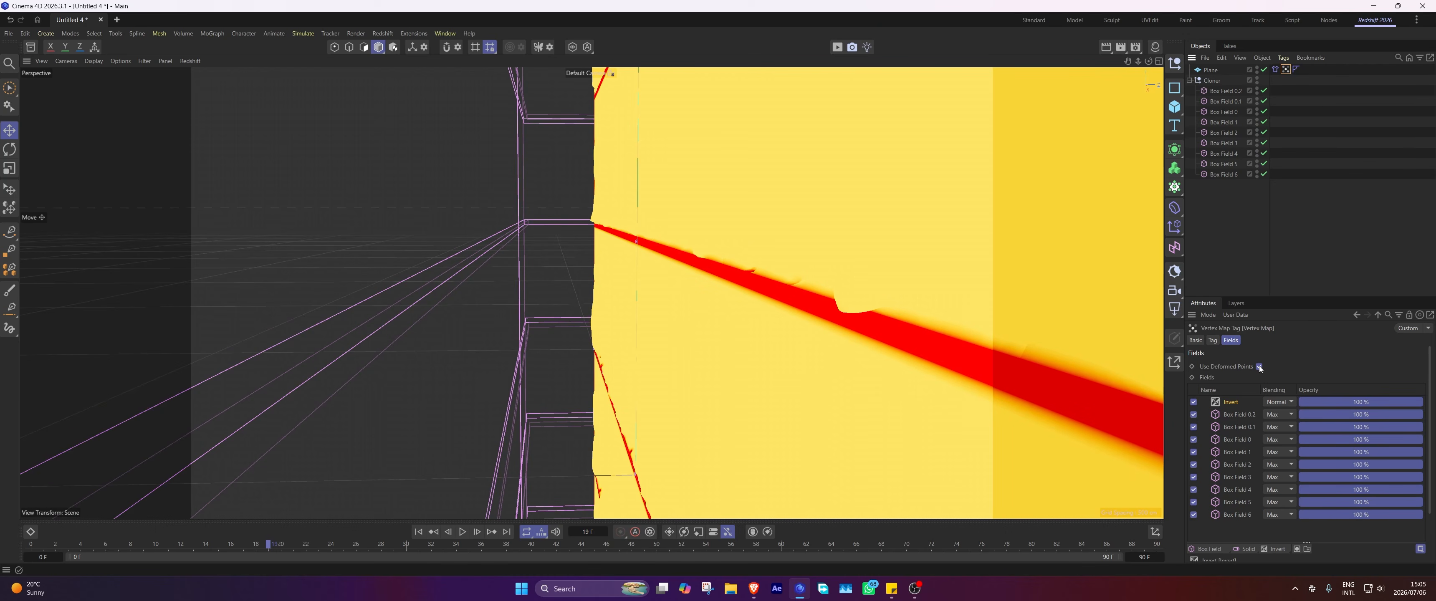
Turn off Use Deformed Points for the vertex map, replay the simulation from the first frame, and check the plane from the side and front.
click(1308, 248)
click(418, 532)
click(462, 532)
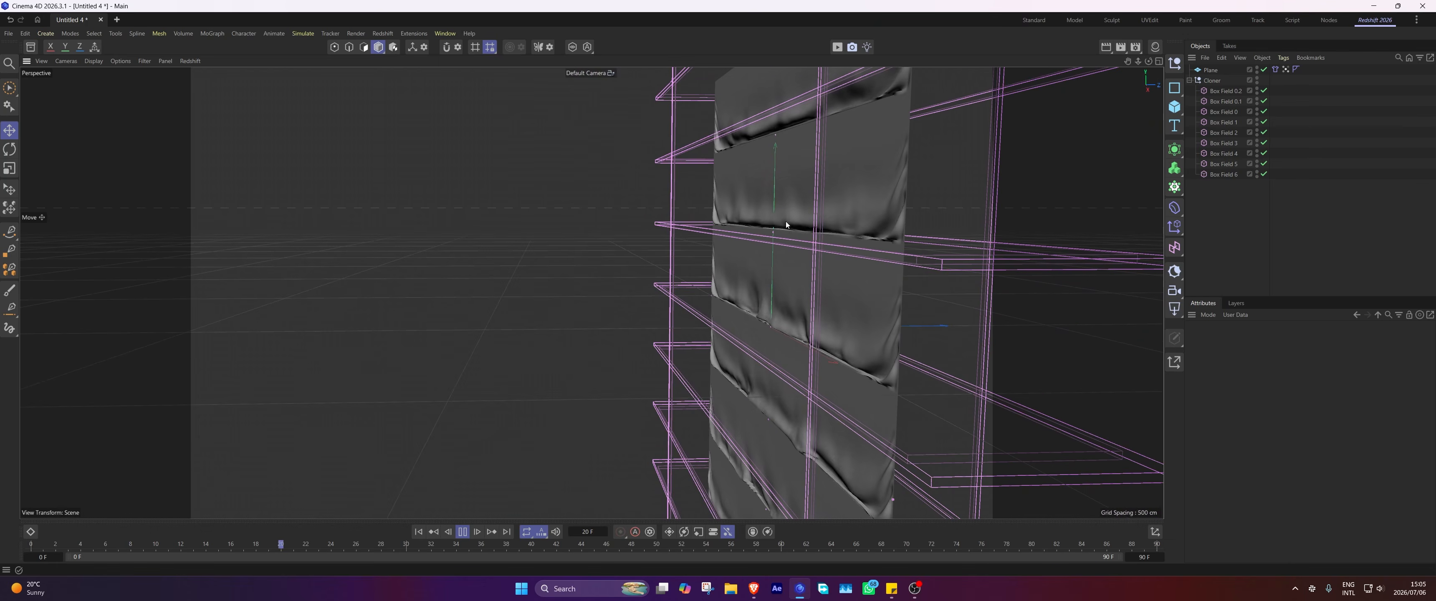
alt+drag(879, 232, 901, 227)
alt+right_drag(862, 227, 827, 183)
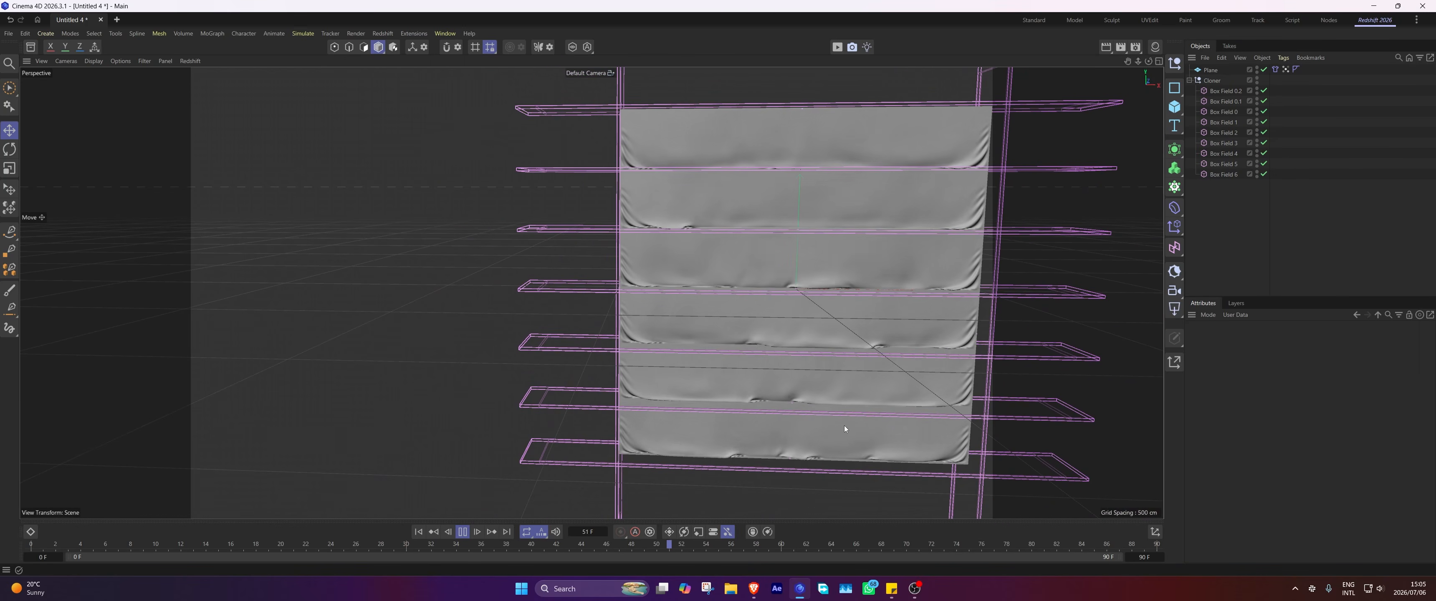
Stop the simulation, return to the first frame, and add a second Vertex Map tag to the plane.
click(462, 532)
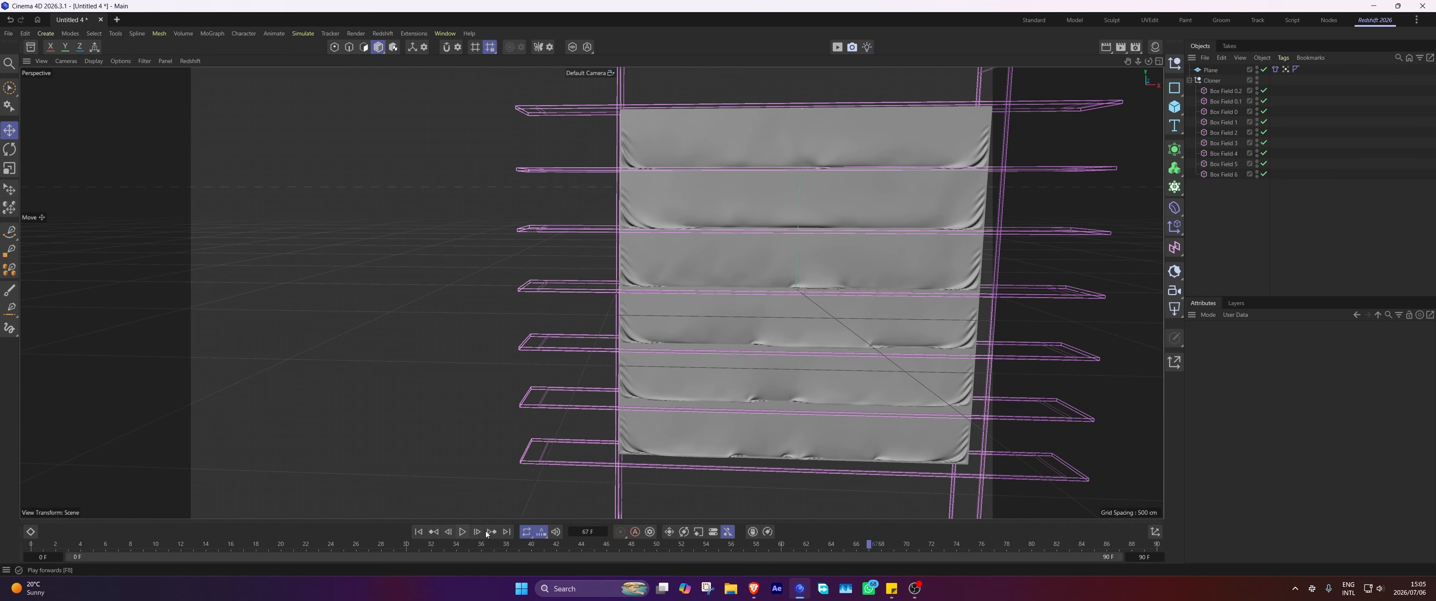
key(shift+f)
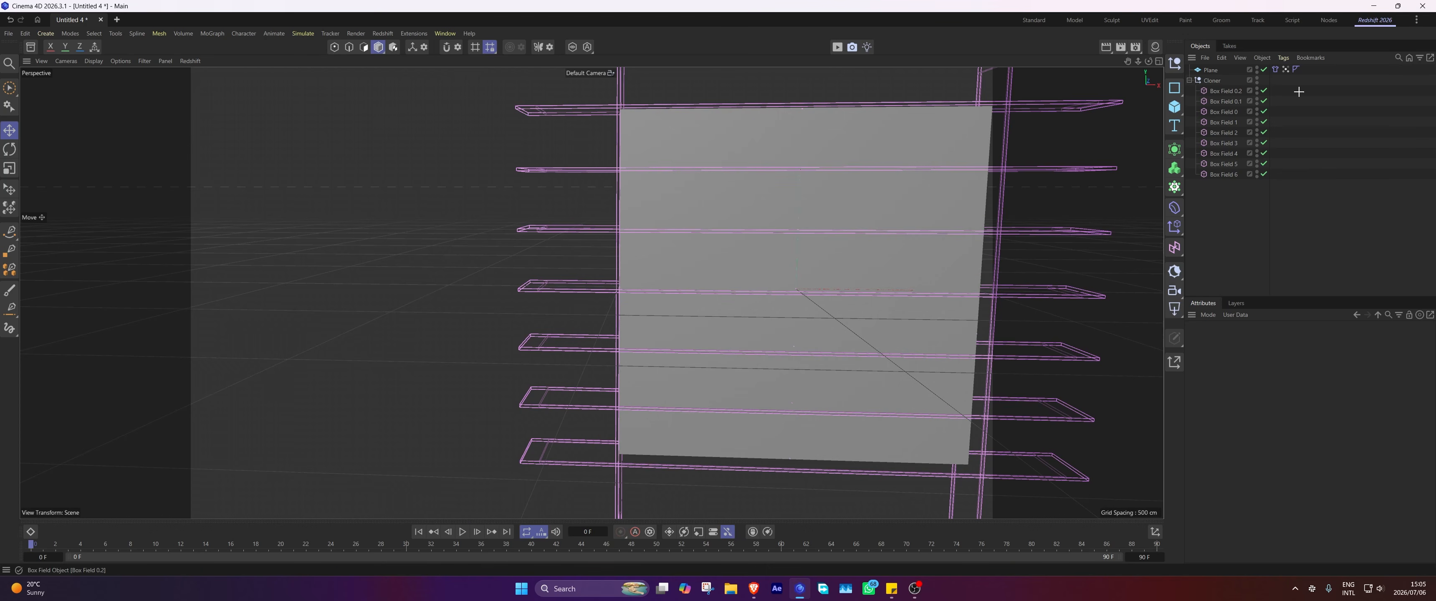
right_click(1215, 73)
text(vb)
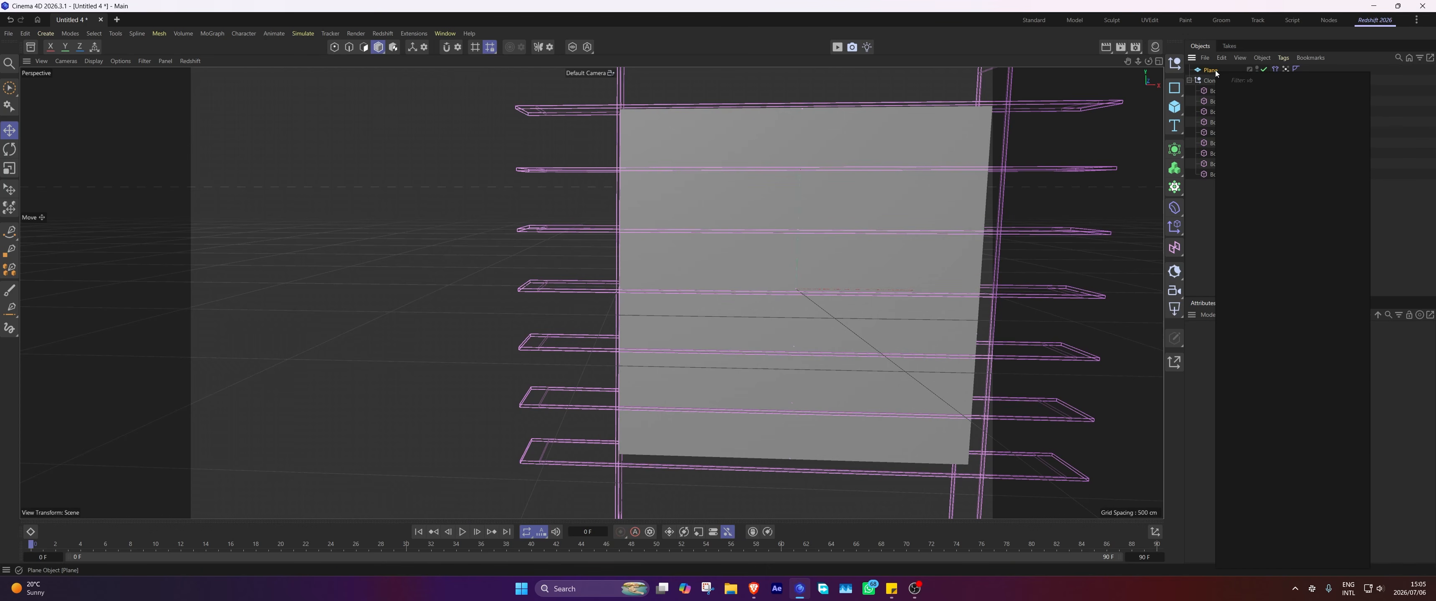
key(BackSpace)
text(er)
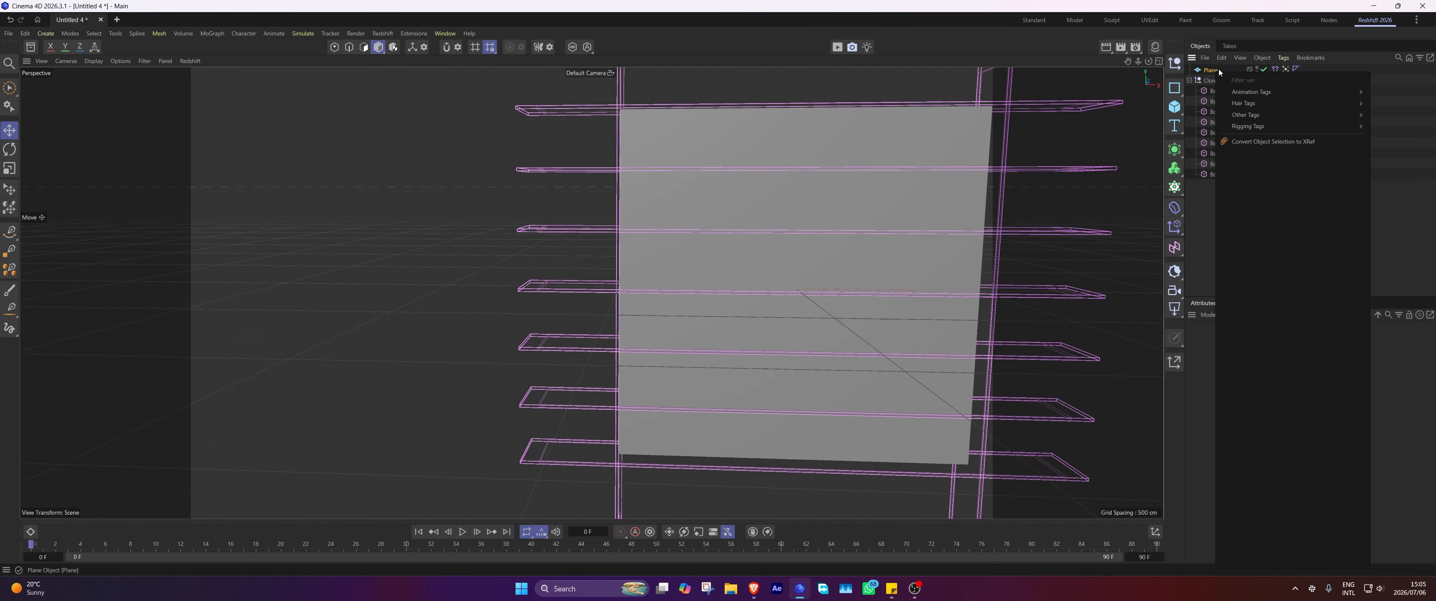
mouse_move(1249, 116)
click(1393, 127)
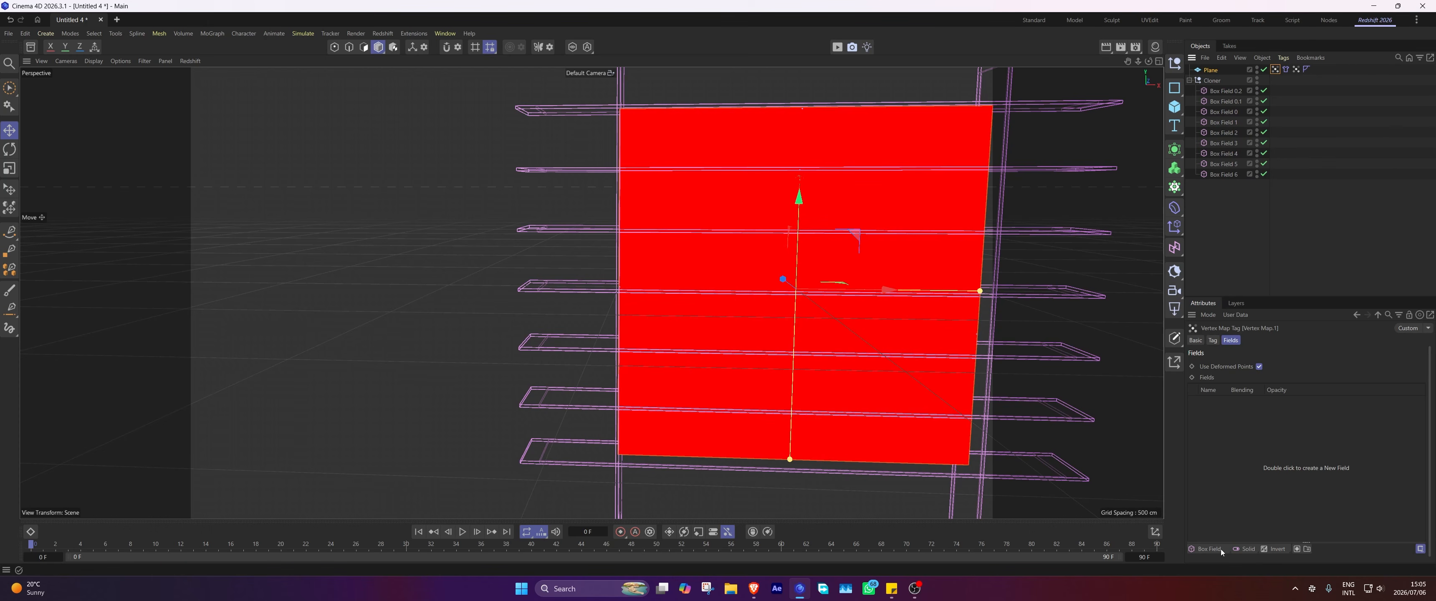
Add a Shader Field to the new vertex map, load a Noise shader into it, and open the shader's settings.
drag(1202, 553, 1267, 447)
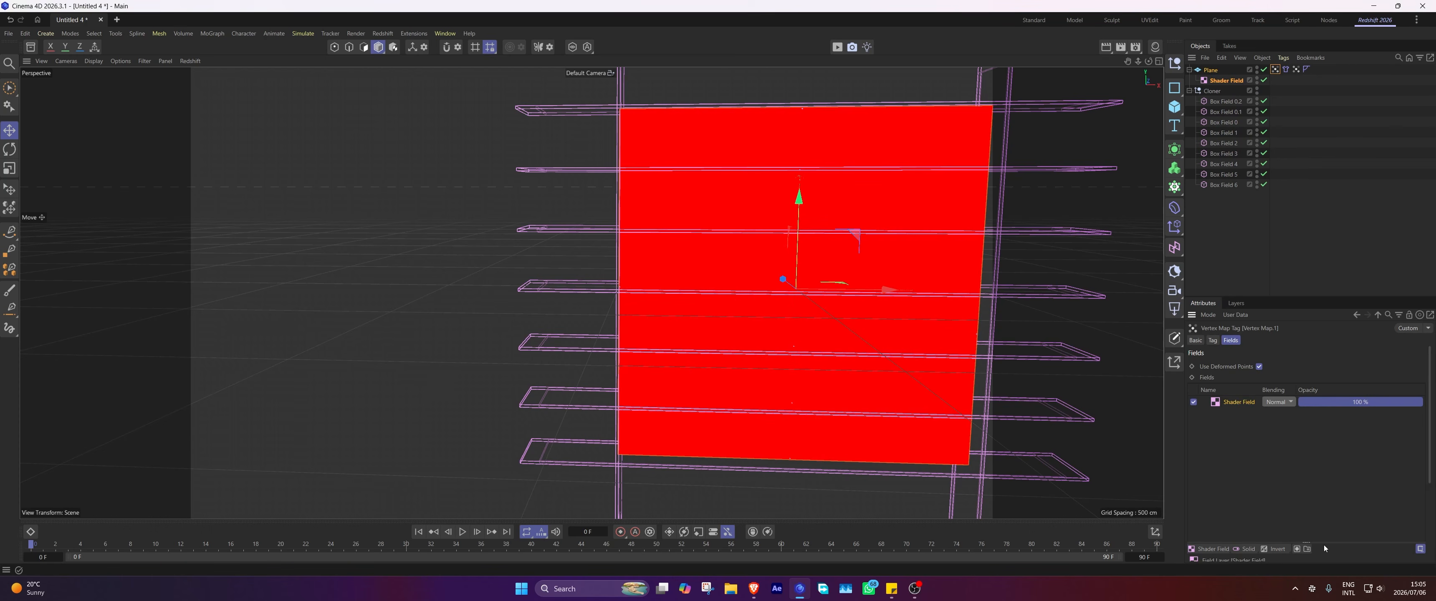
drag(1324, 548, 1326, 431)
click(1228, 497)
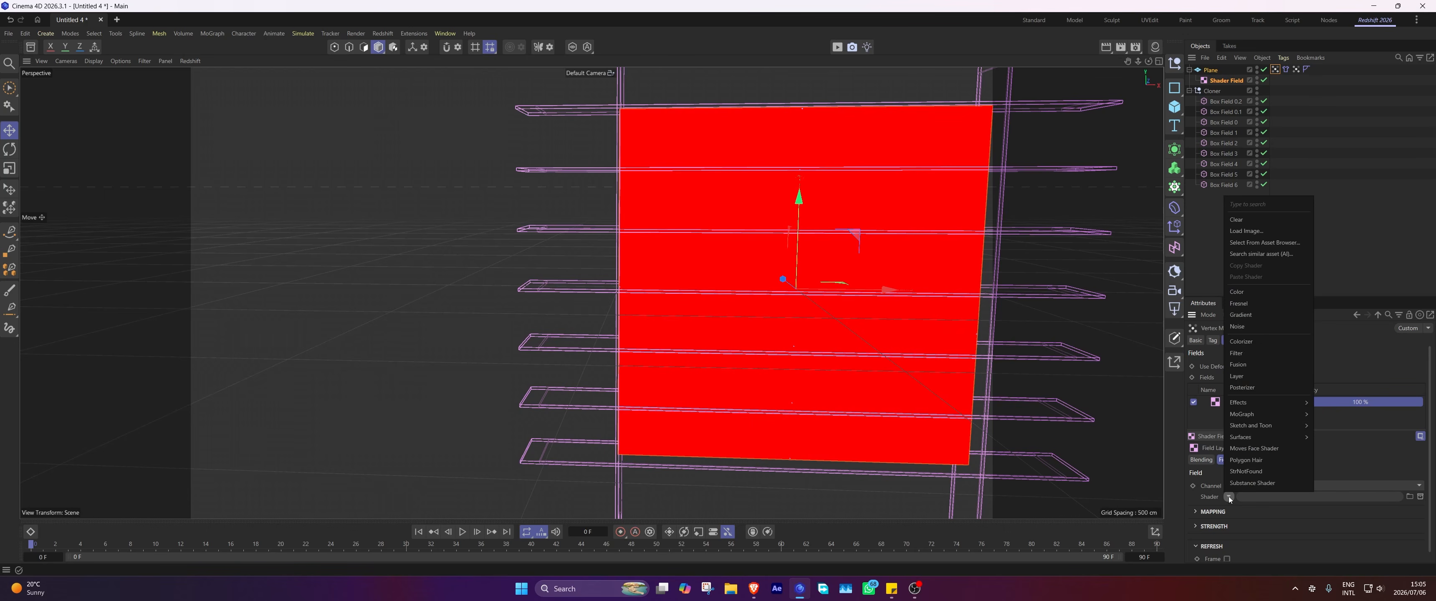
click(1260, 329)
click(1248, 496)
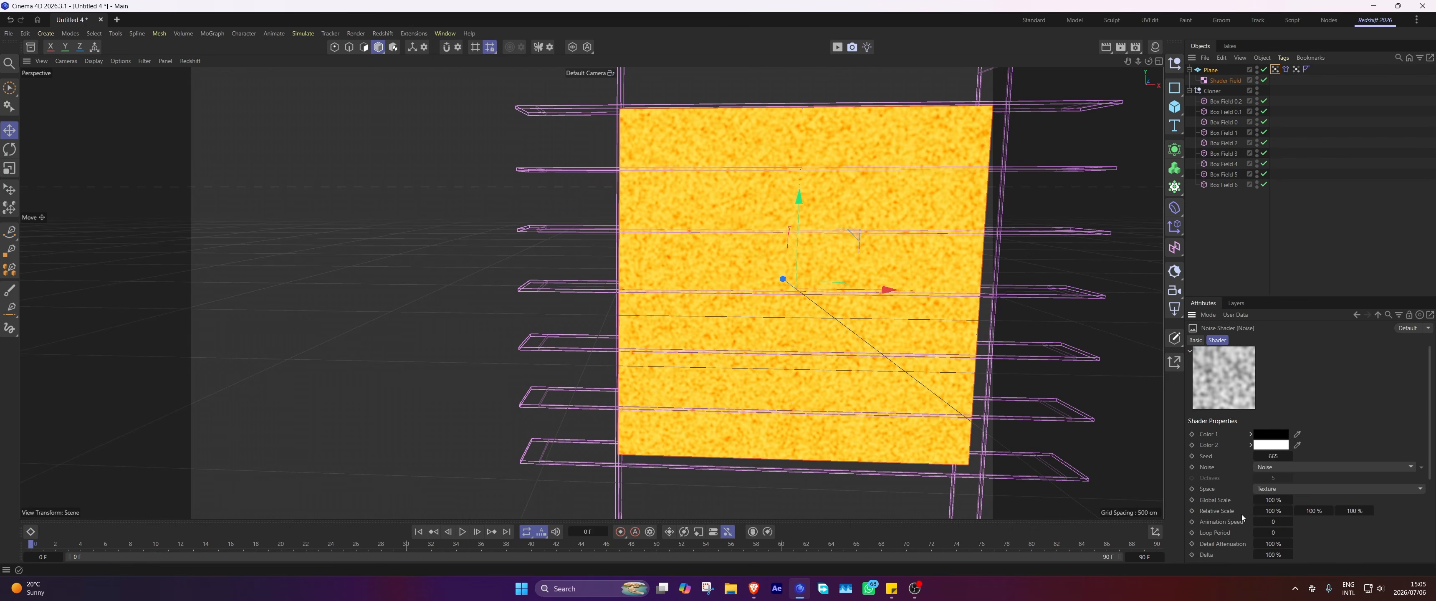
Switch the shader's noise type to Cell Noise and set its Global Scale to 2000 %.
click(1306, 467)
click(1290, 123)
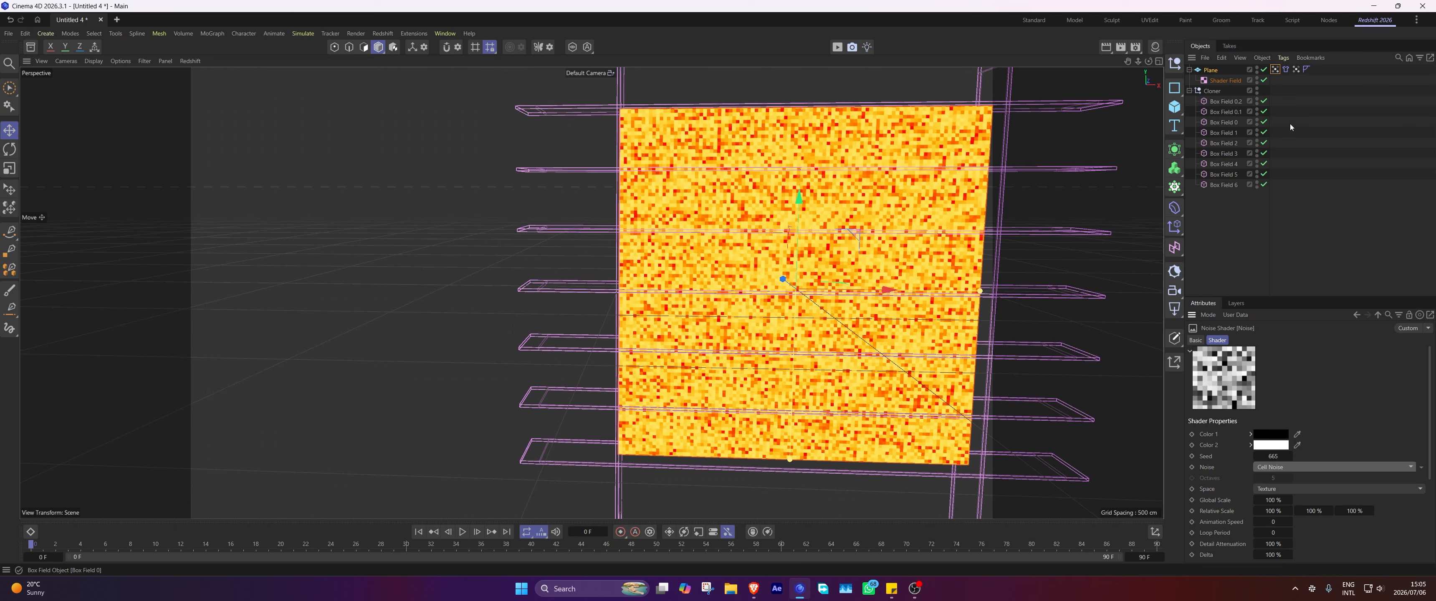
click(1272, 500)
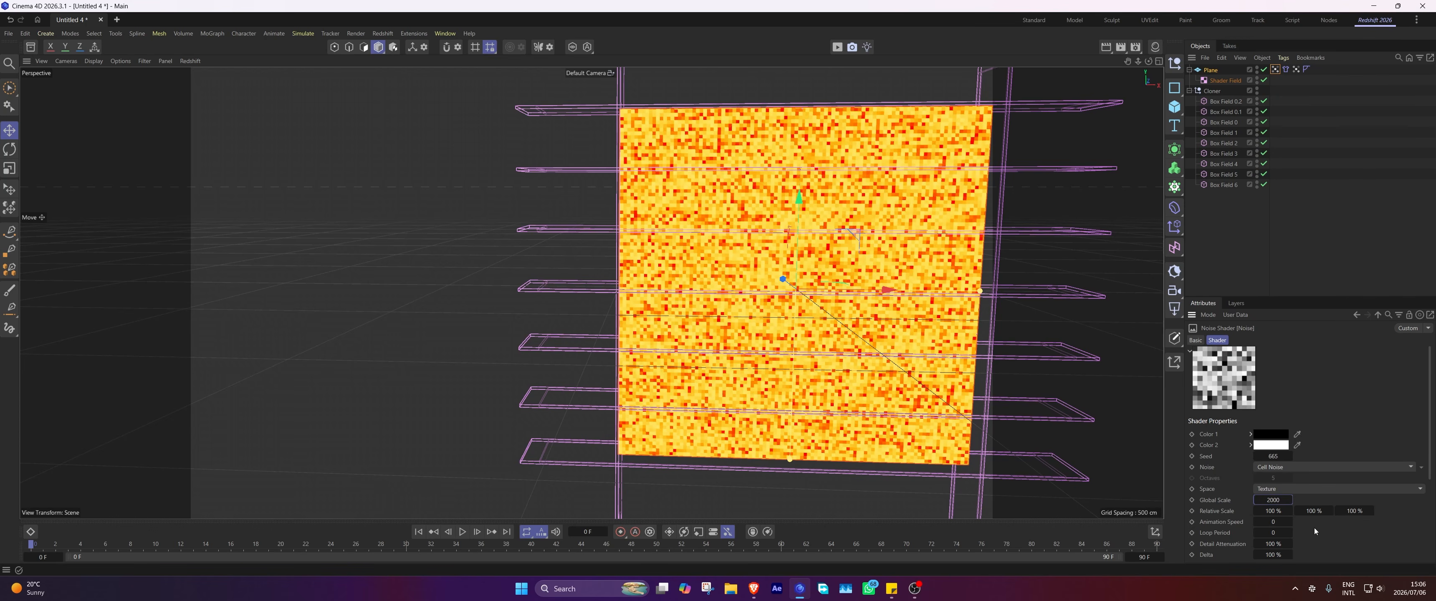
text(2000)
key(Return)
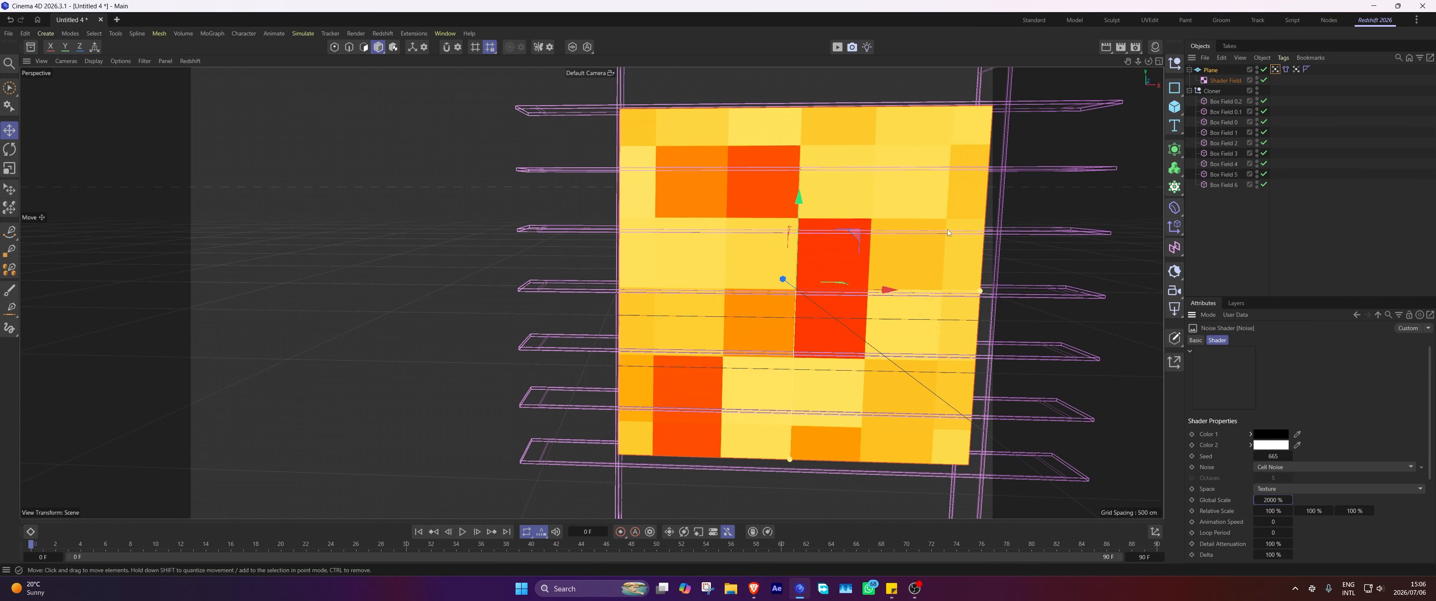
Set the noise's Relative Scale to 83 %, 83 % and 91 % so the cells line up with the Box Field lines.
drag(1354, 511, 1320, 513)
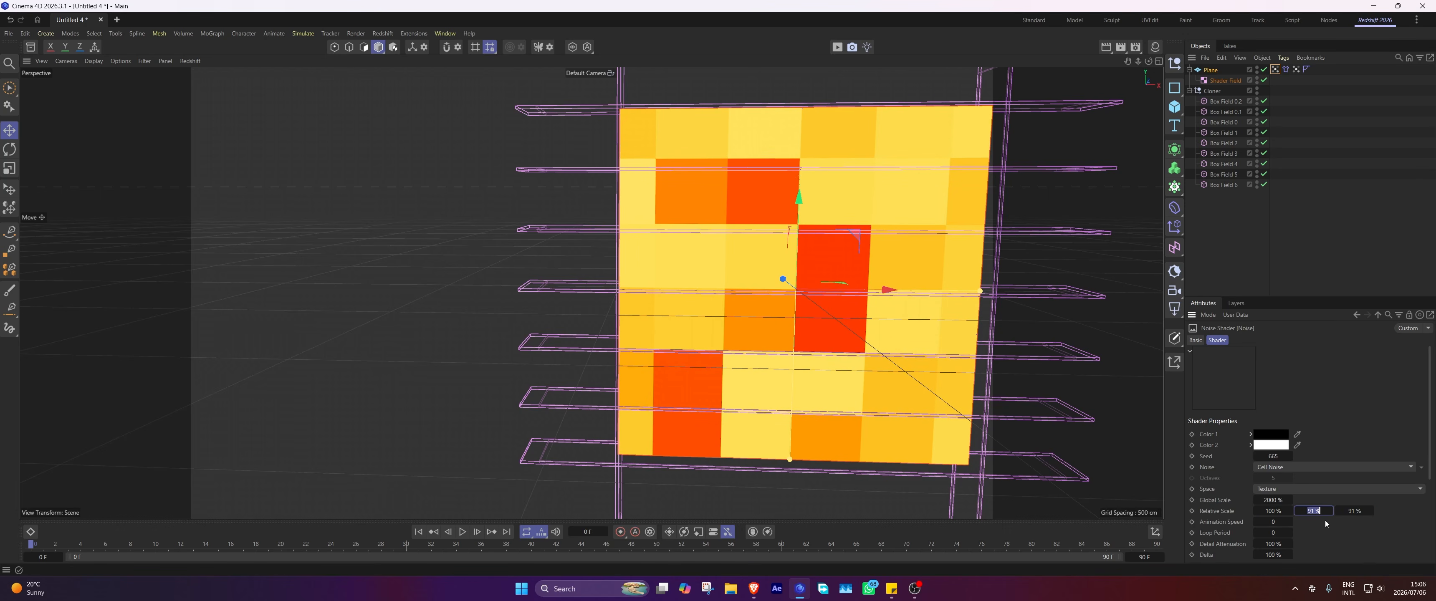
text(83)
key(Return)
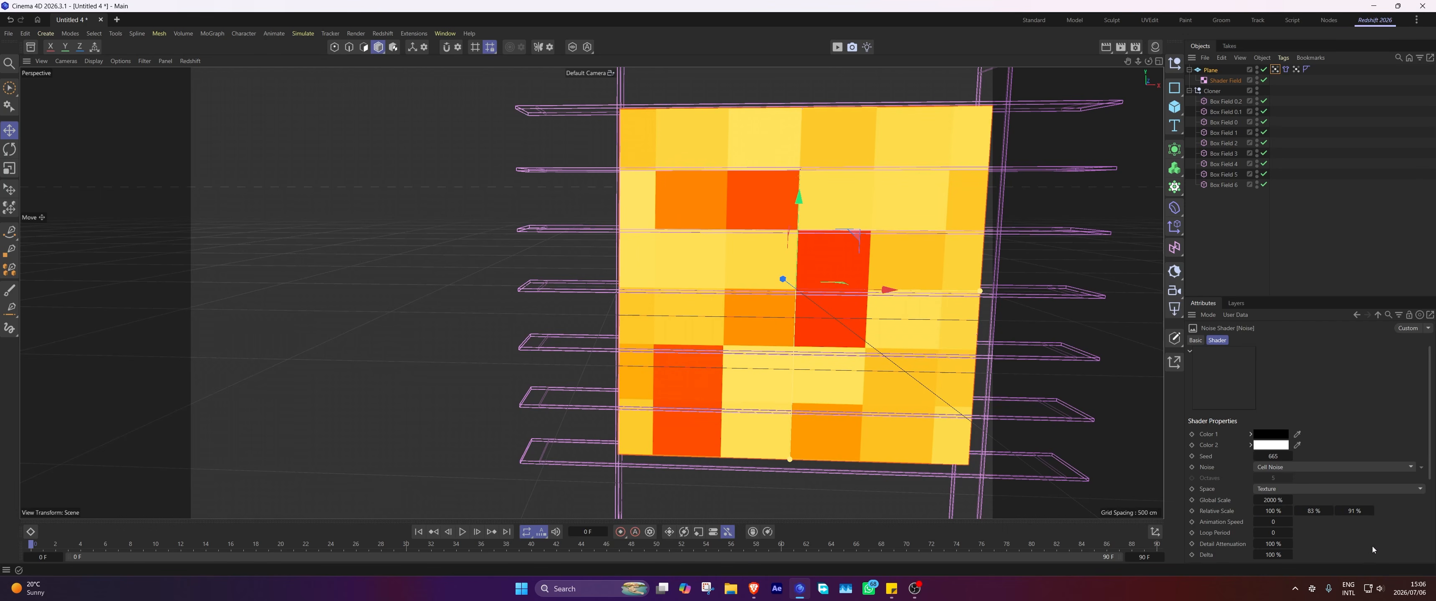
click(1297, 511)
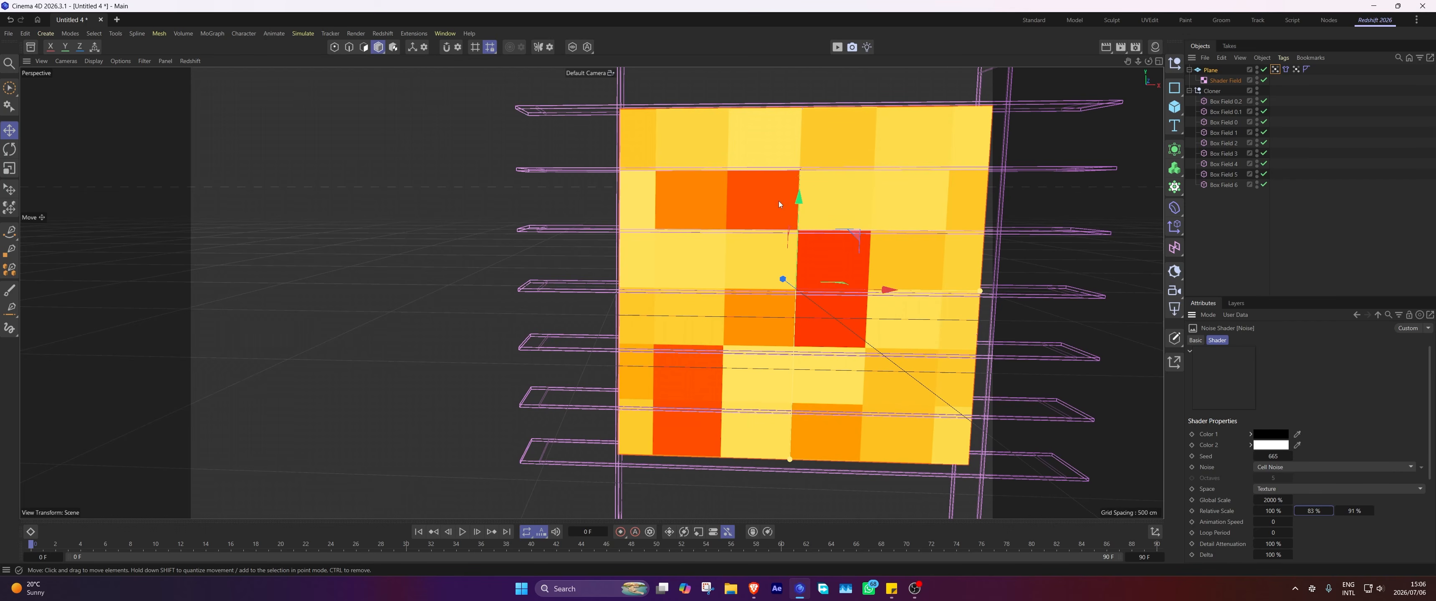
drag(1275, 509, 1265, 510)
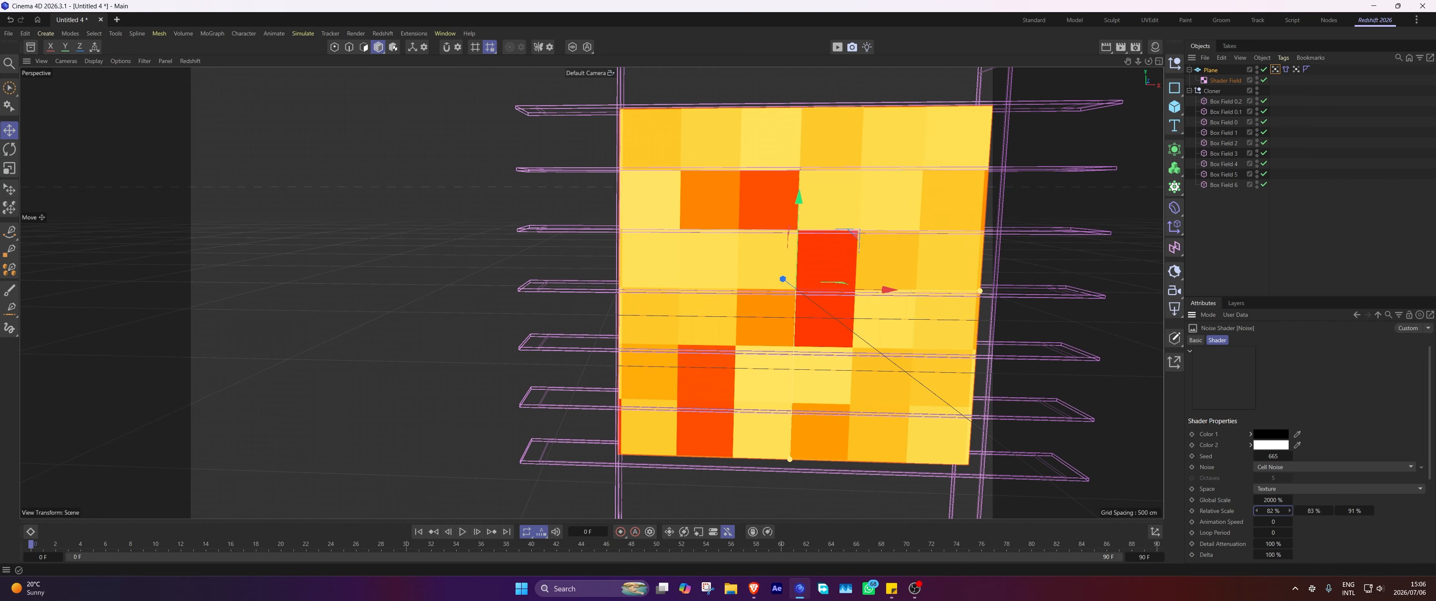
click(1256, 511)
click(1290, 511)
click(1289, 511)
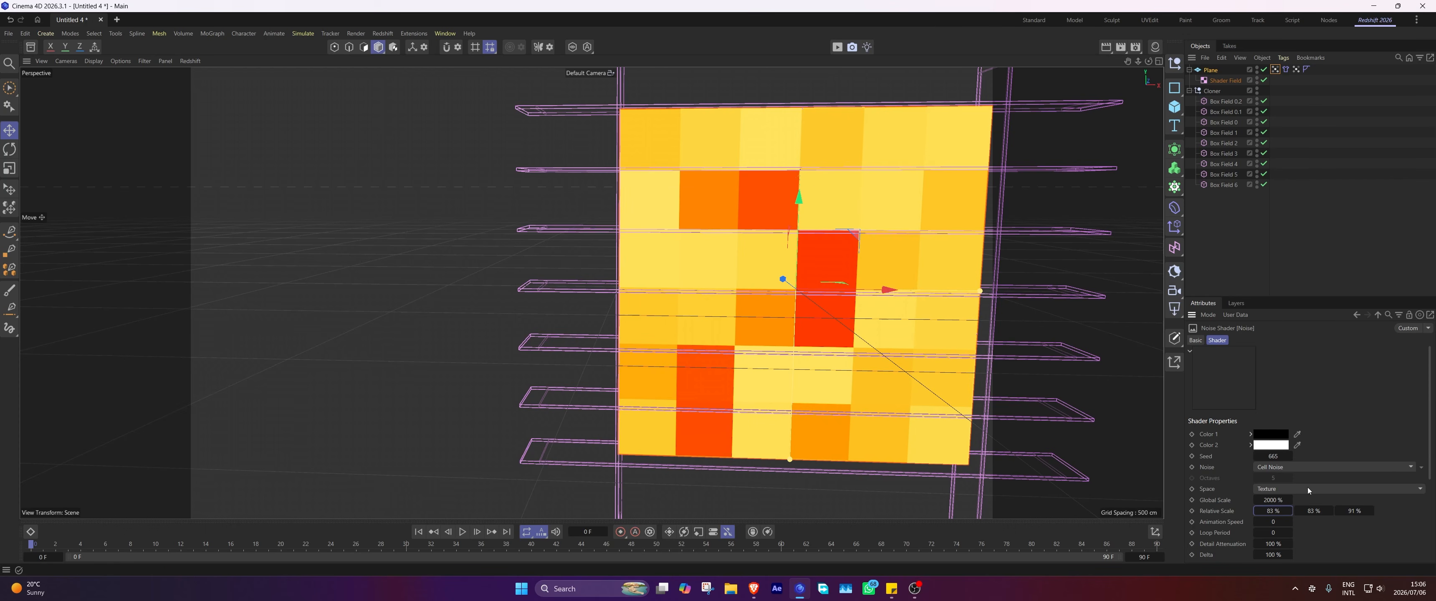
Set the noise's Animation Speed to 0.7 and Low Clip to 29 %, then deselect everything.
scroll(1244, 499, down, 3)
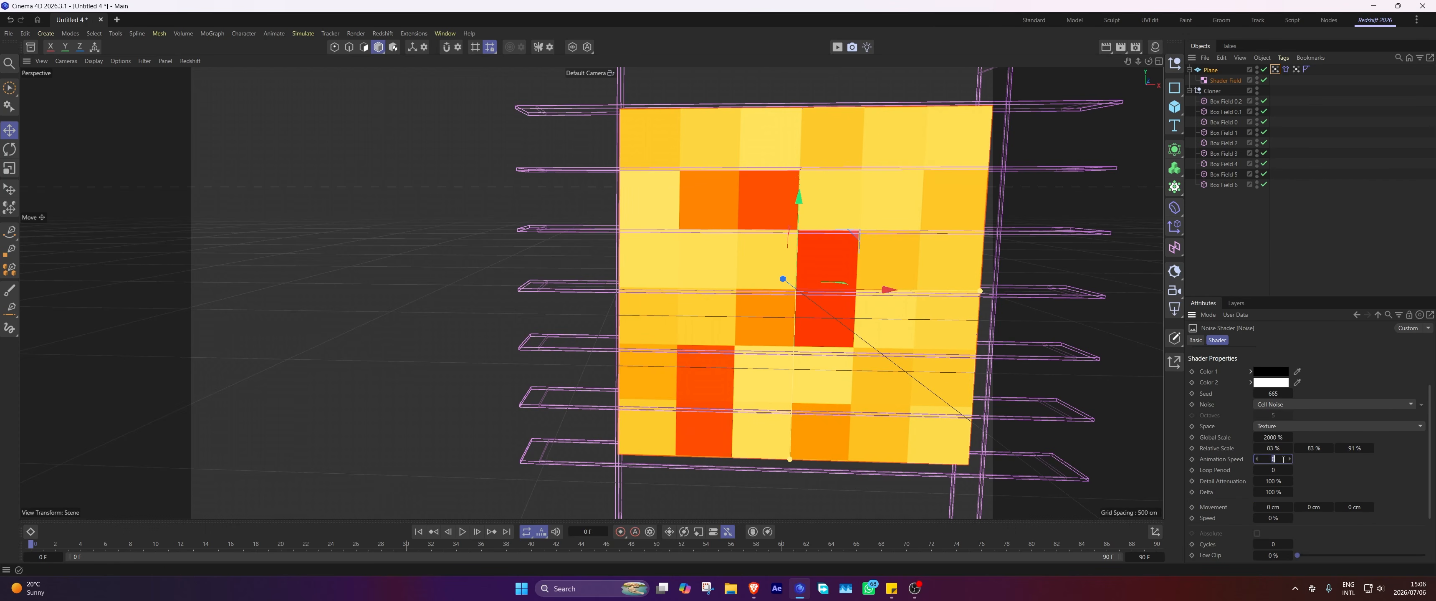
scroll(1271, 501, down, 3)
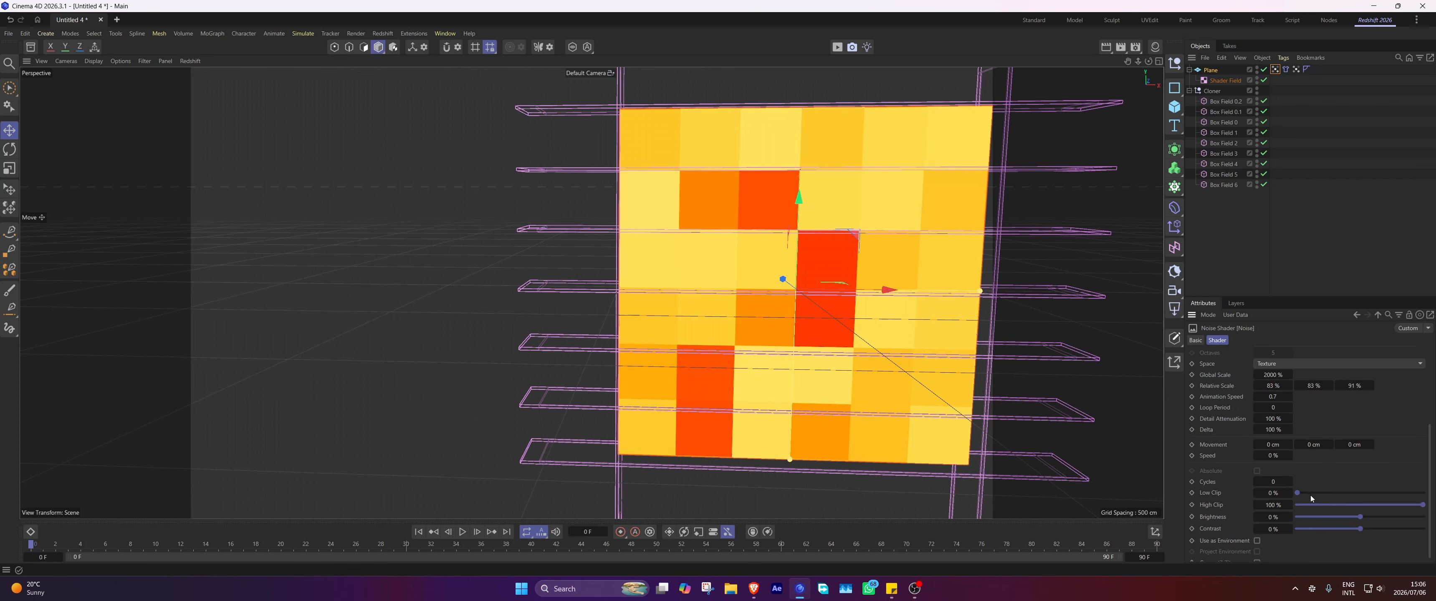
drag(1308, 493, 1333, 493)
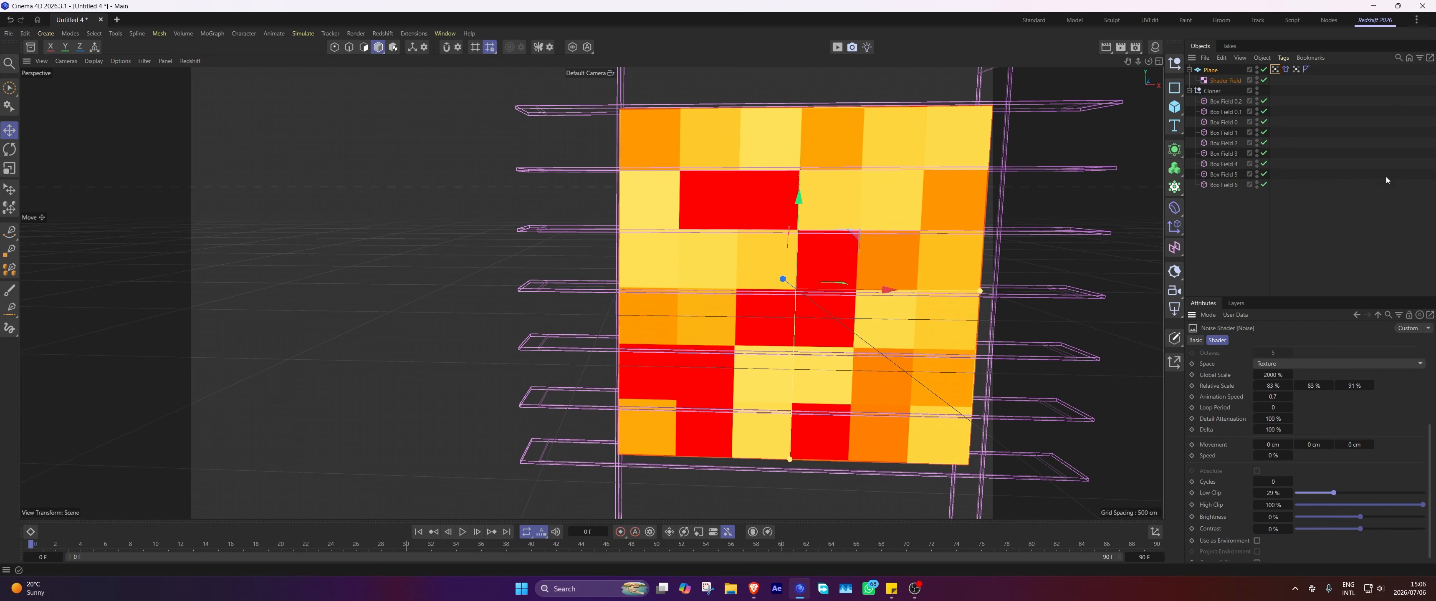
click(1303, 90)
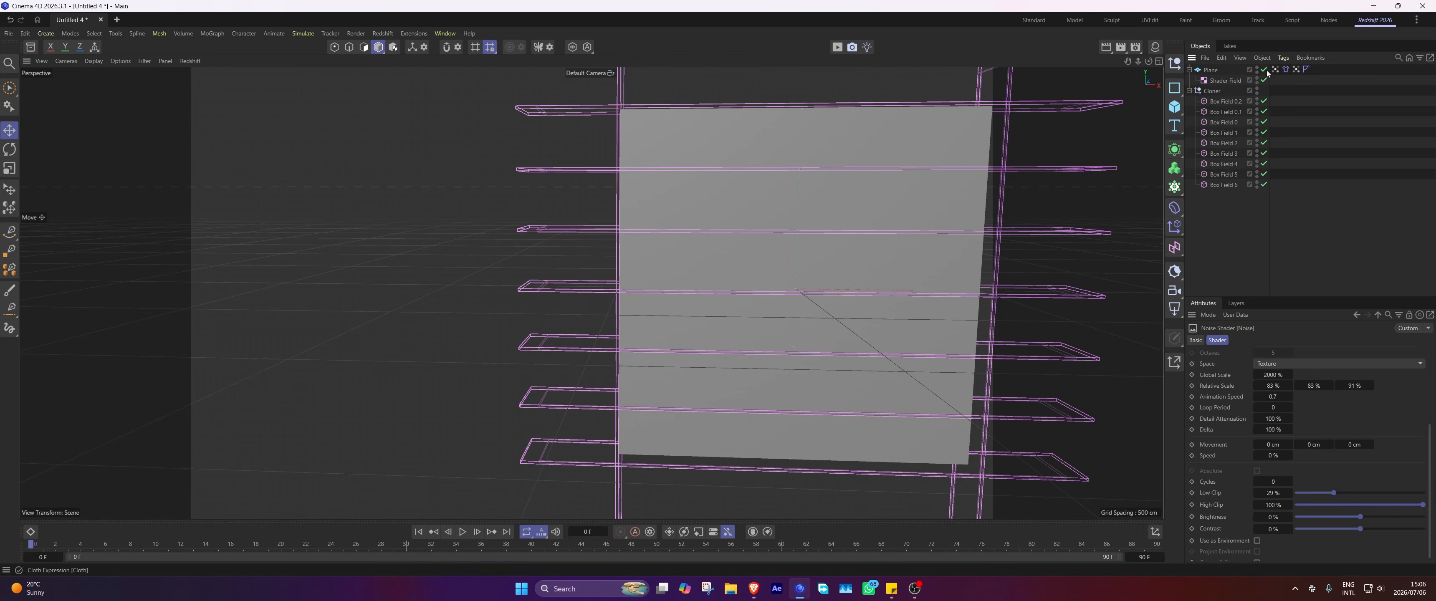
Set the Cloth tag's Bendiness and Stretchiness to 500, both mapped with Vertex Map.1, and Target Length to 300 %.
click(1275, 70)
click(1285, 69)
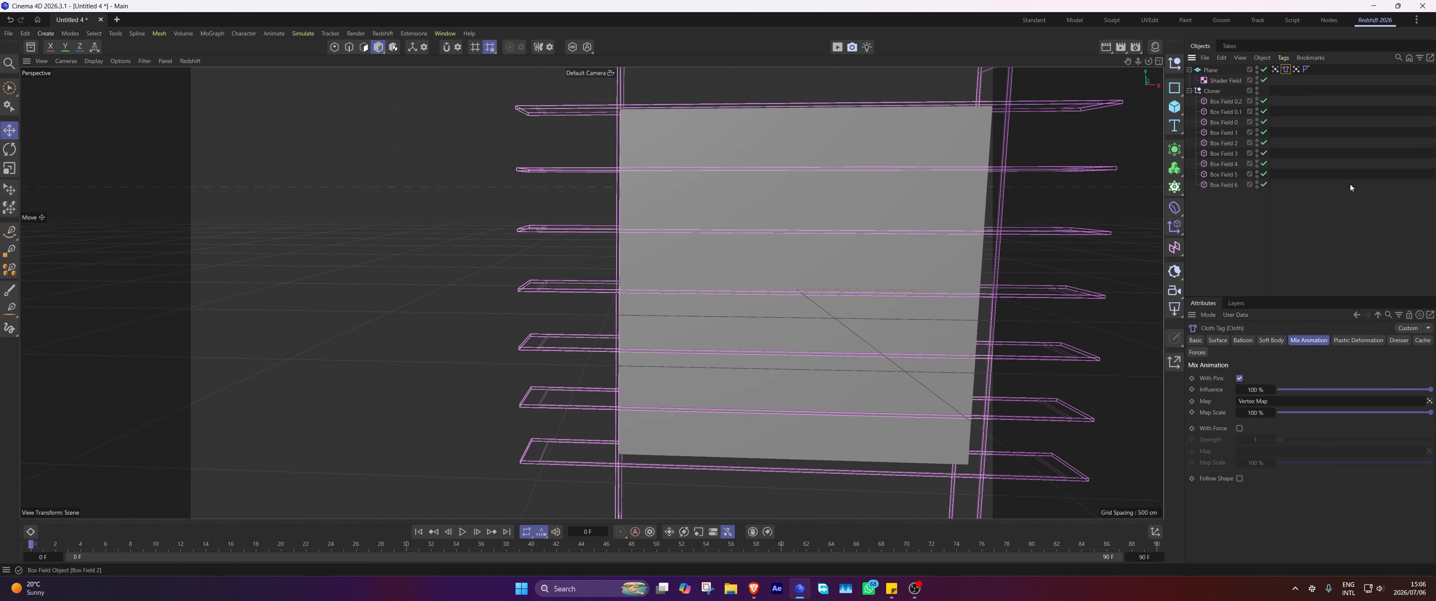
click(1218, 341)
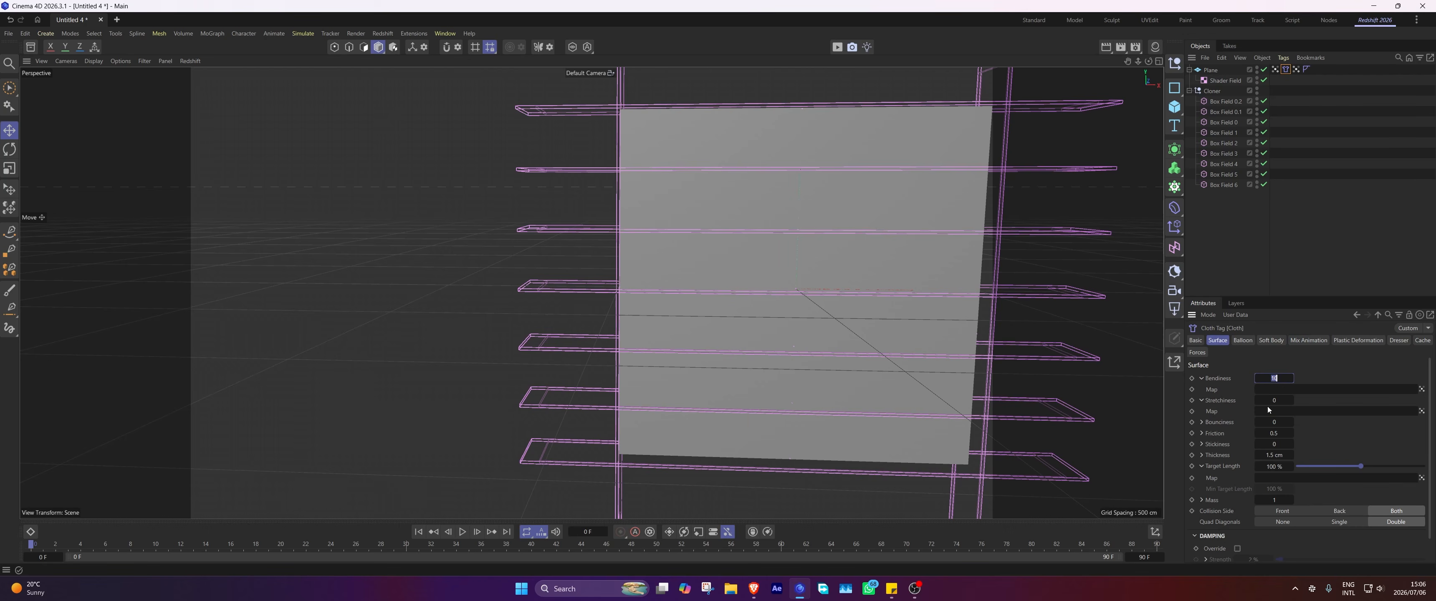
click(1279, 399)
drag(1274, 70, 1298, 368)
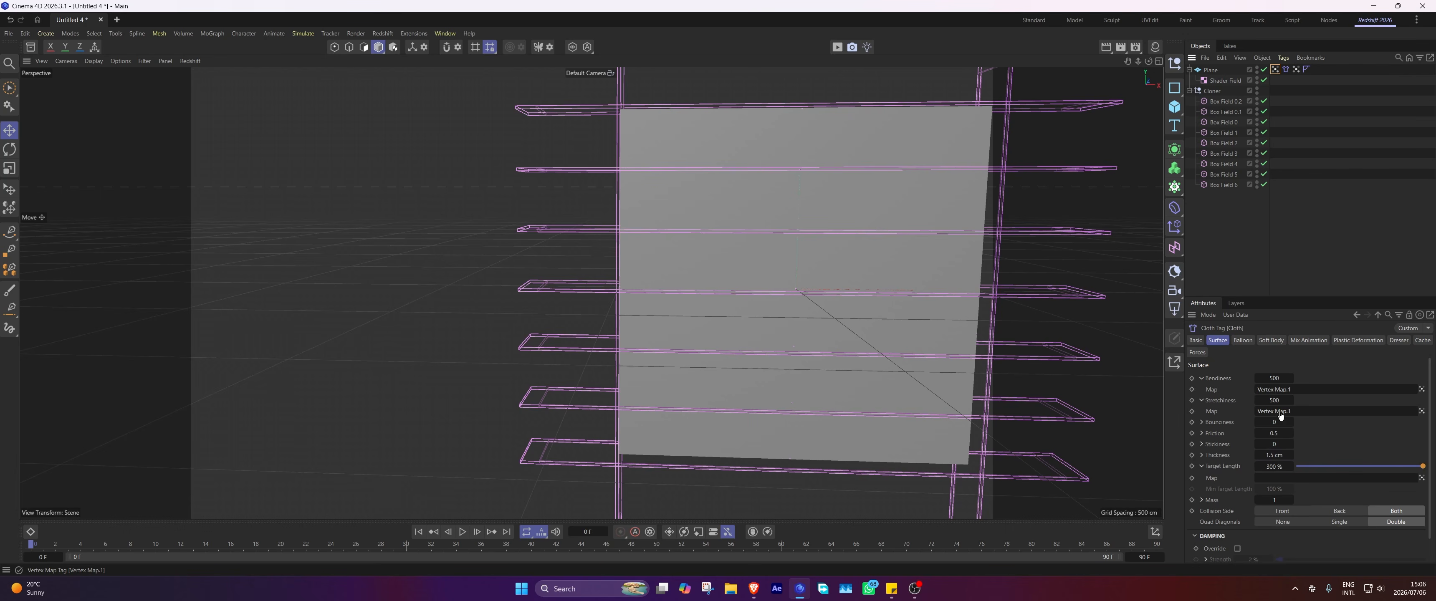
click(1291, 188)
Play the simulation, hide the Cloner null's fields in the viewport, stop playback, and examine the wrinkled cells up close and at an angle.
click(470, 531)
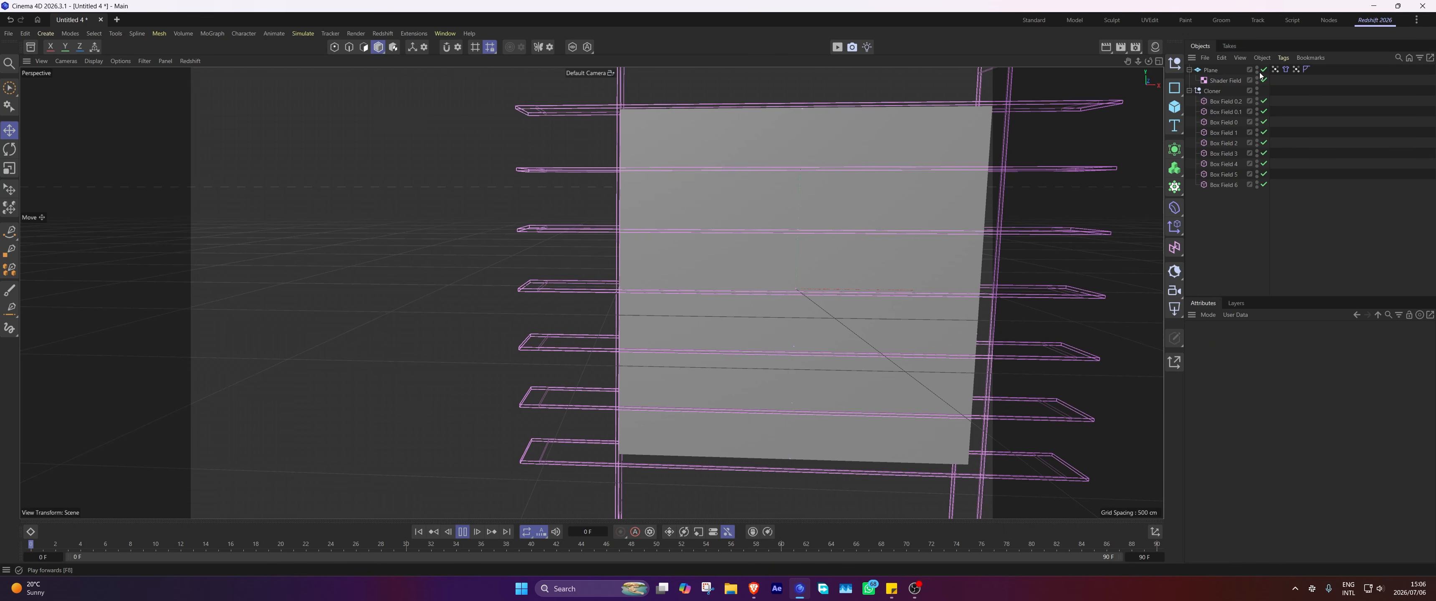
click(1257, 88)
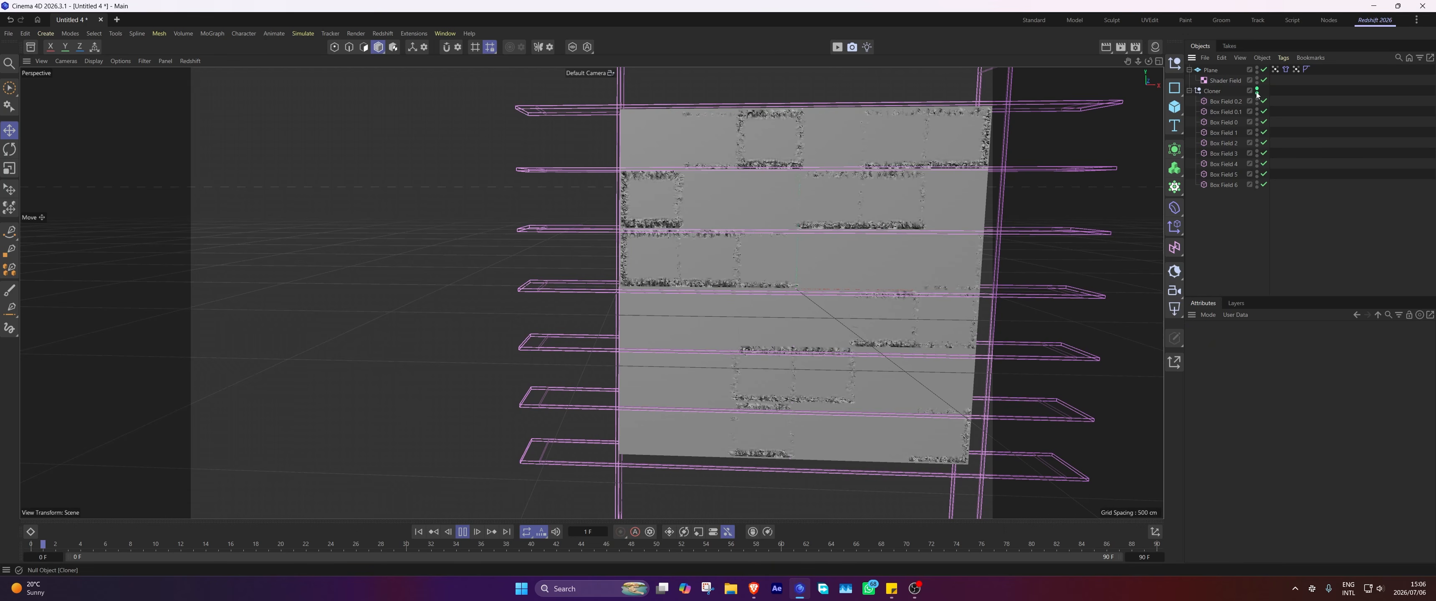
click(1257, 91)
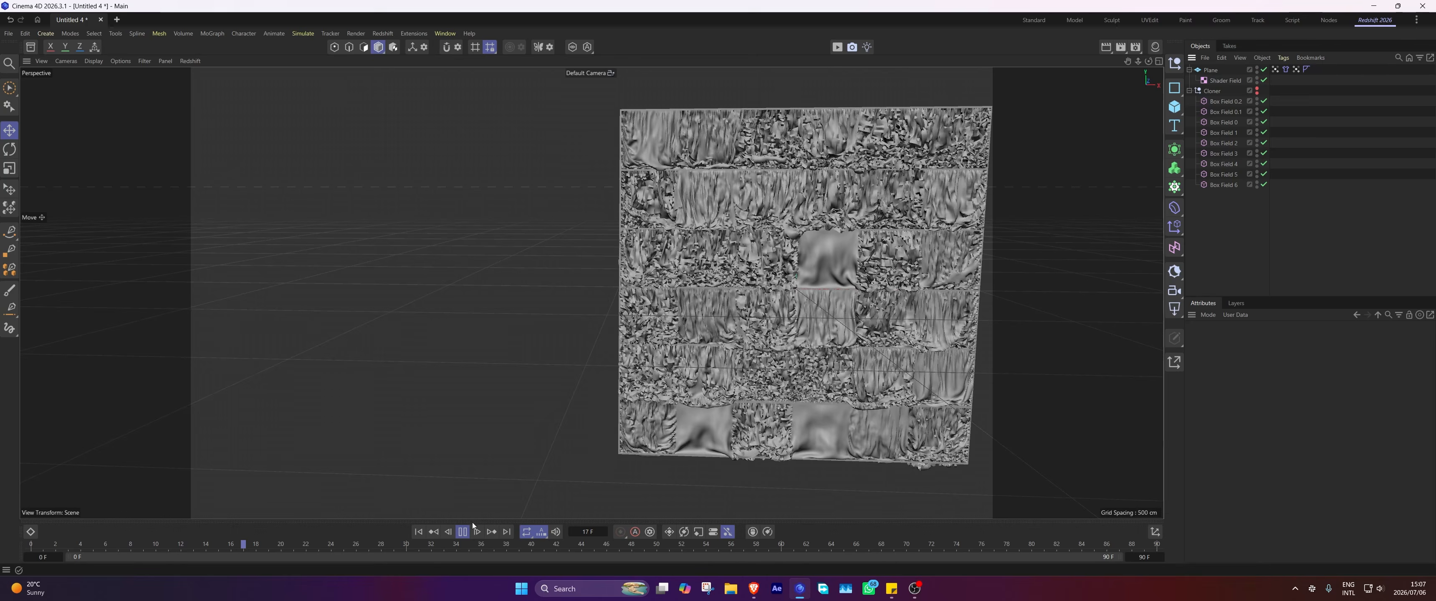
click(462, 531)
scroll(820, 280, up, 5)
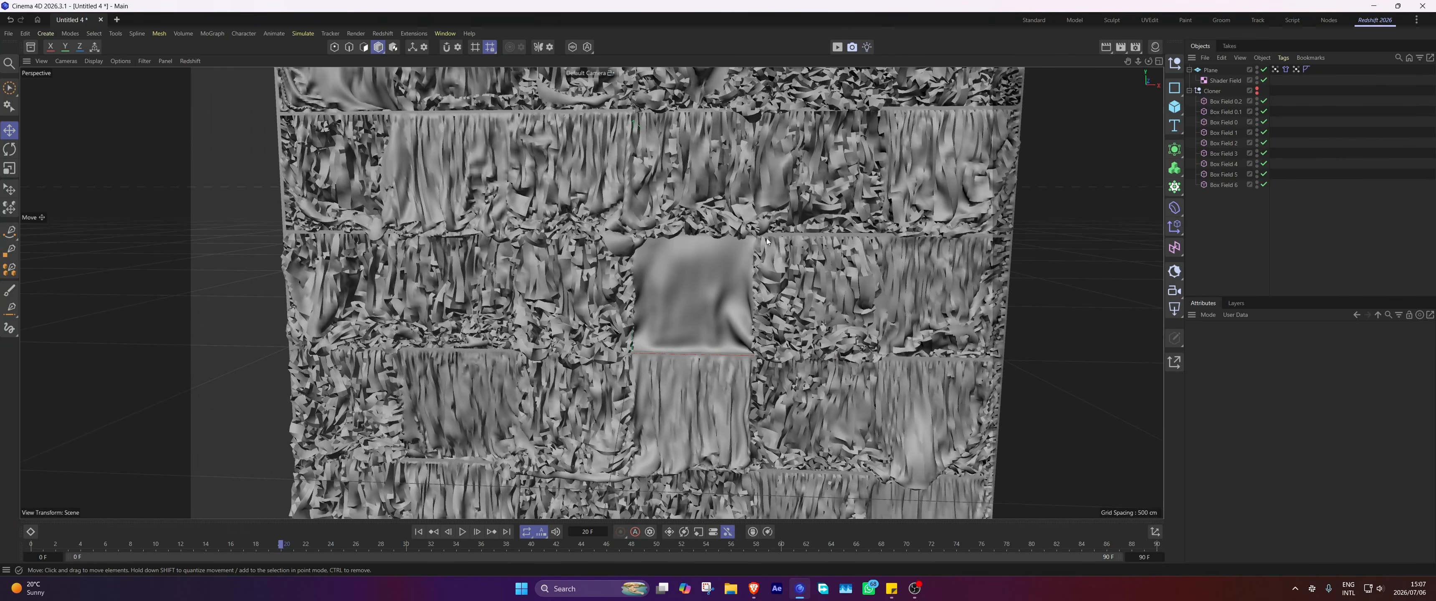
scroll(768, 241, down, 10)
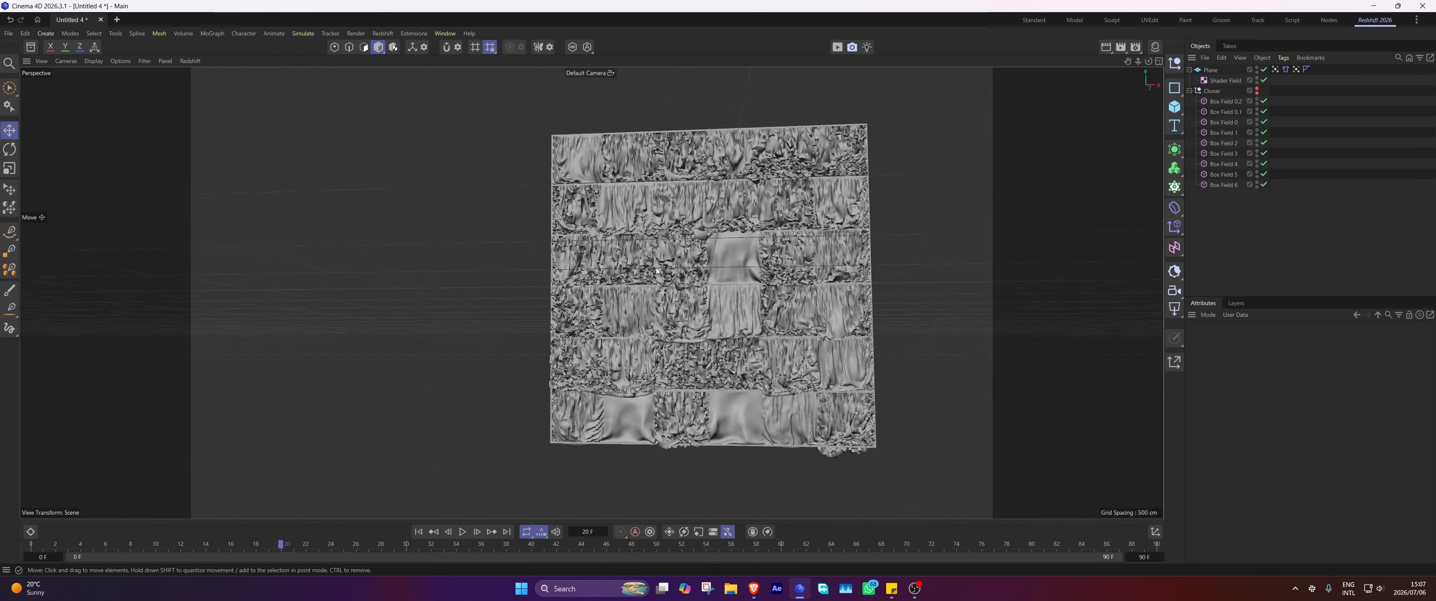
alt+drag(657, 272, 585, 290)
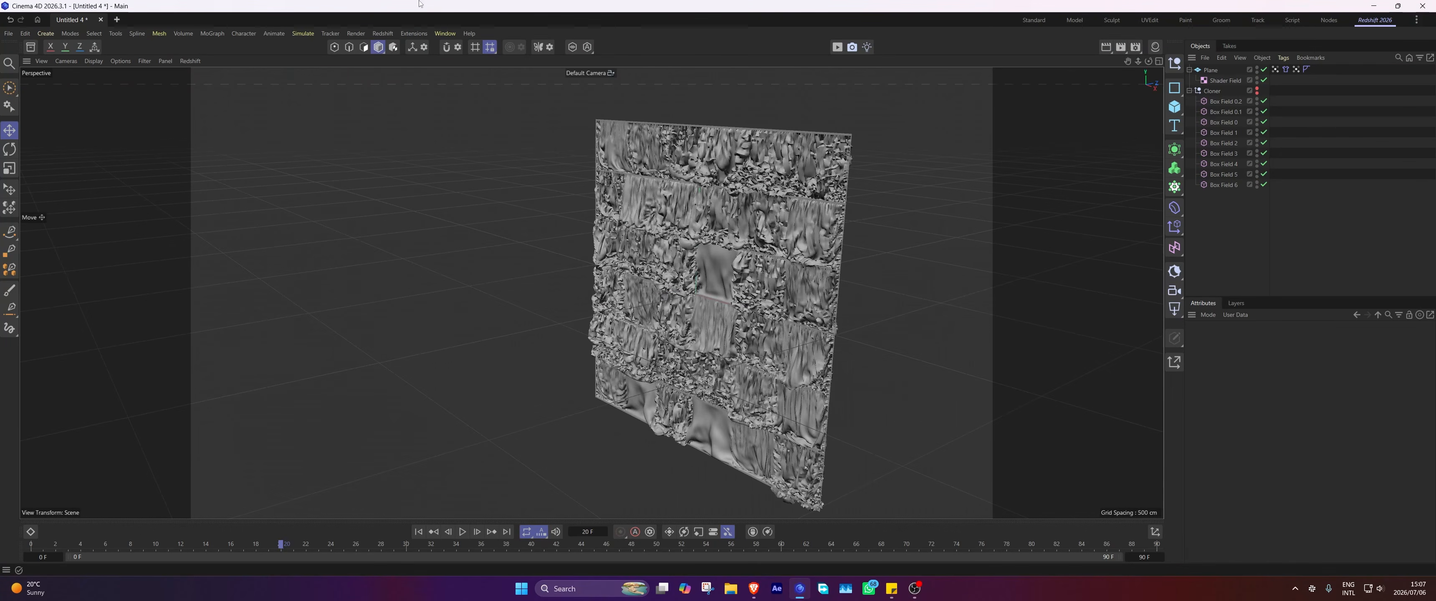
Add a Wind force, rotate it to blow toward the plane, and move it to one side of the cloth.
click(303, 33)
mouse_move(340, 46)
click(409, 150)
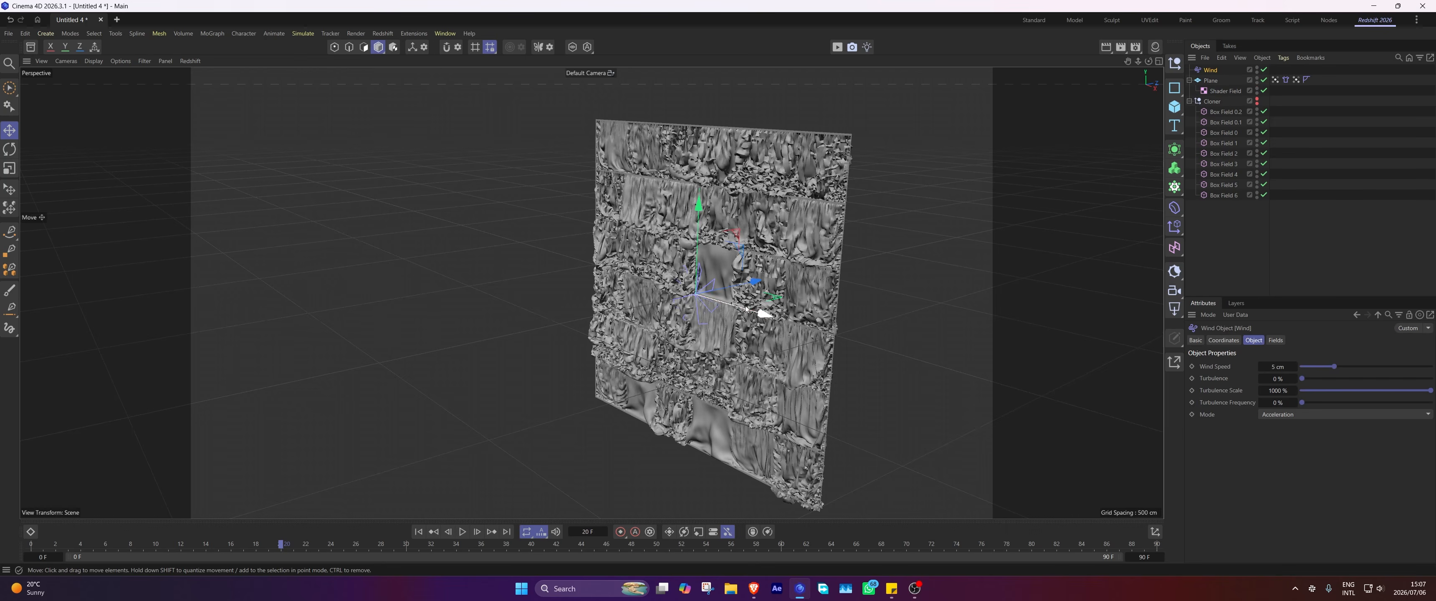
alt+drag(747, 308, 795, 299)
key(r)
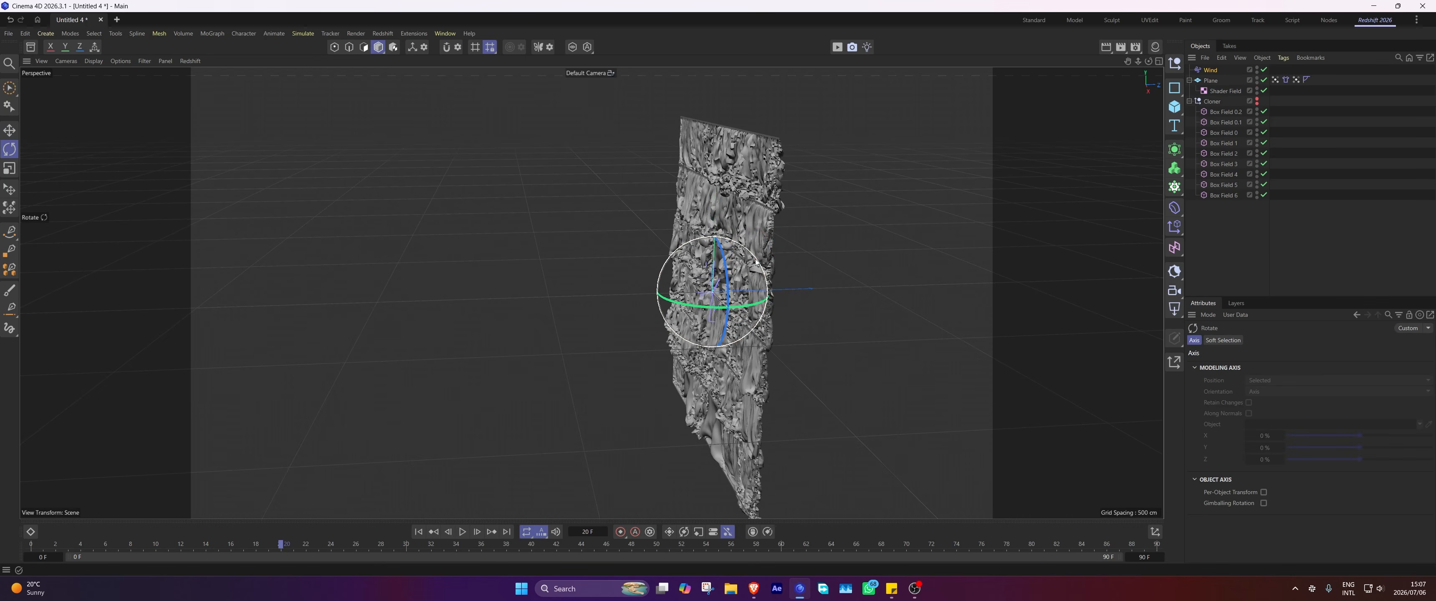
drag(755, 261, 622, 350)
key(e)
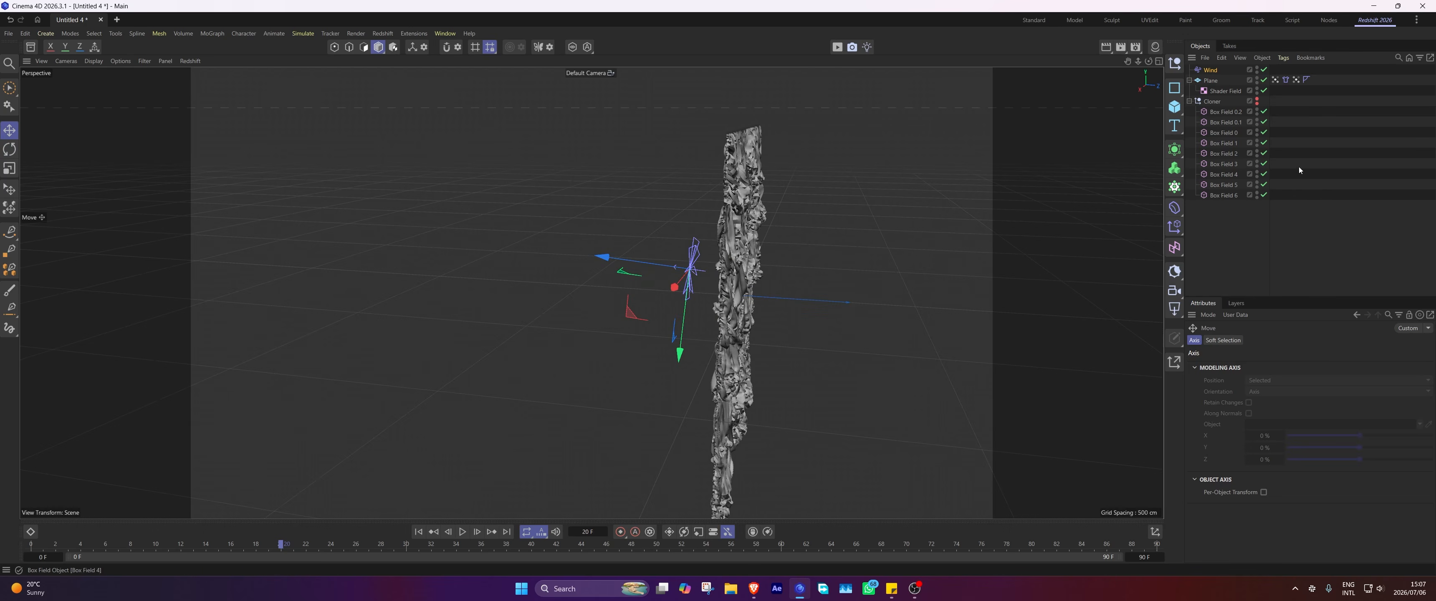
Set the Wind Speed to 500 cm and replay the cloth simulation from the first frame with everything deselected.
click(1210, 70)
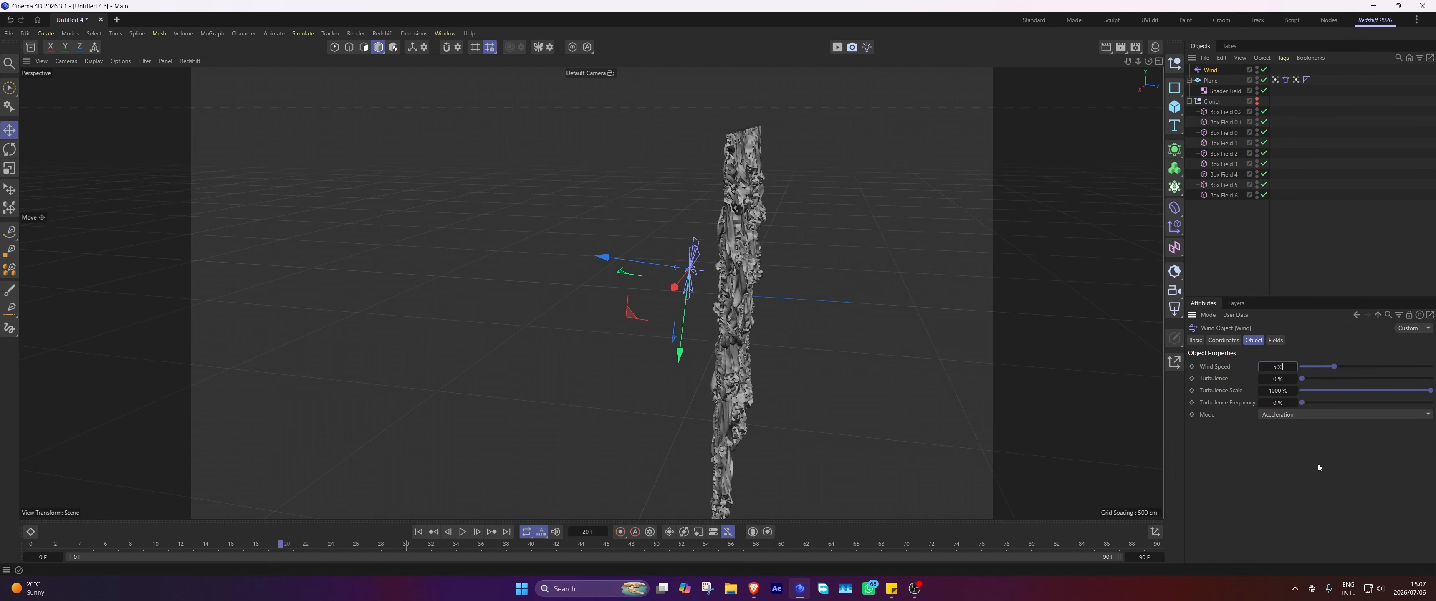
key(Return)
click(419, 533)
click(462, 533)
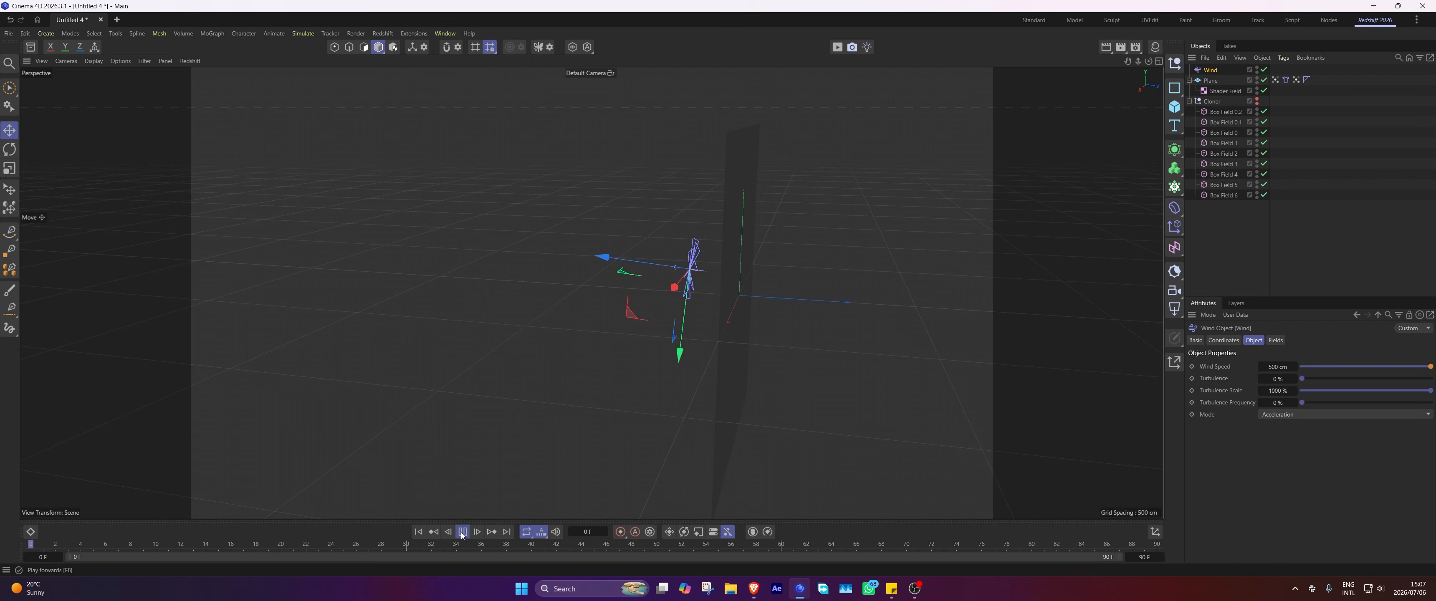
click(1314, 198)
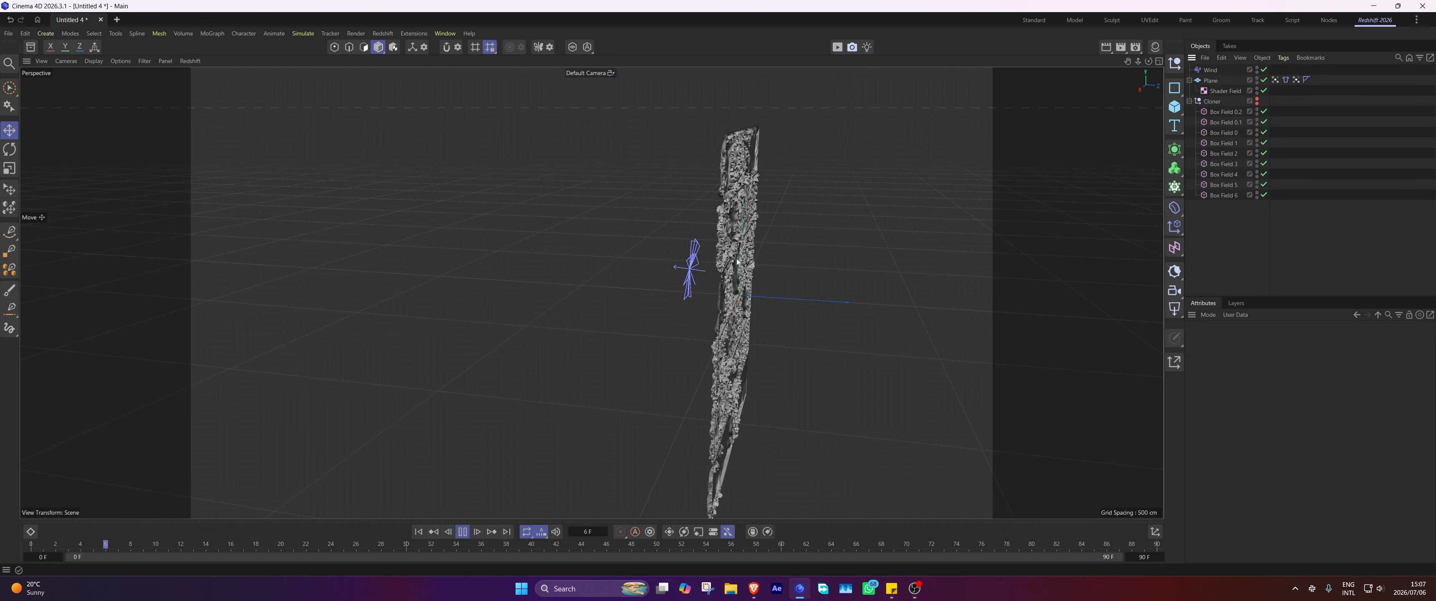
Stop playback and rotate the Wind force around so it blows toward the opposite side.
click(462, 531)
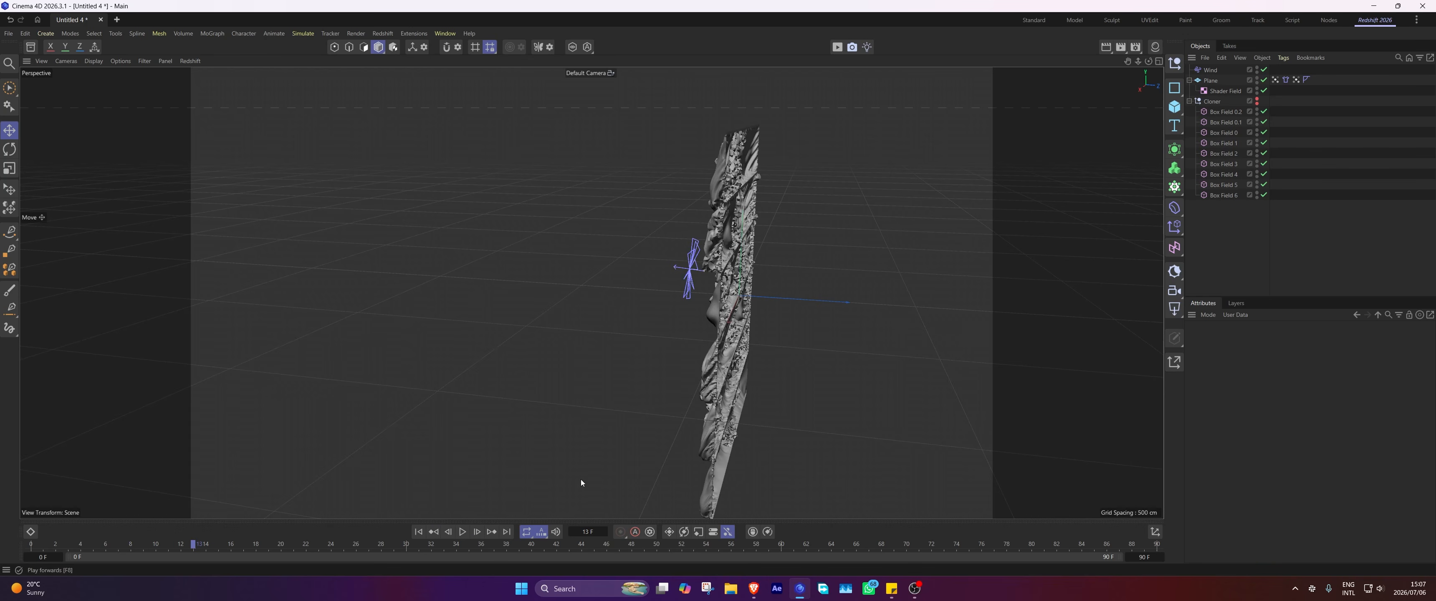
click(1210, 70)
key(r)
drag(725, 227, 635, 303)
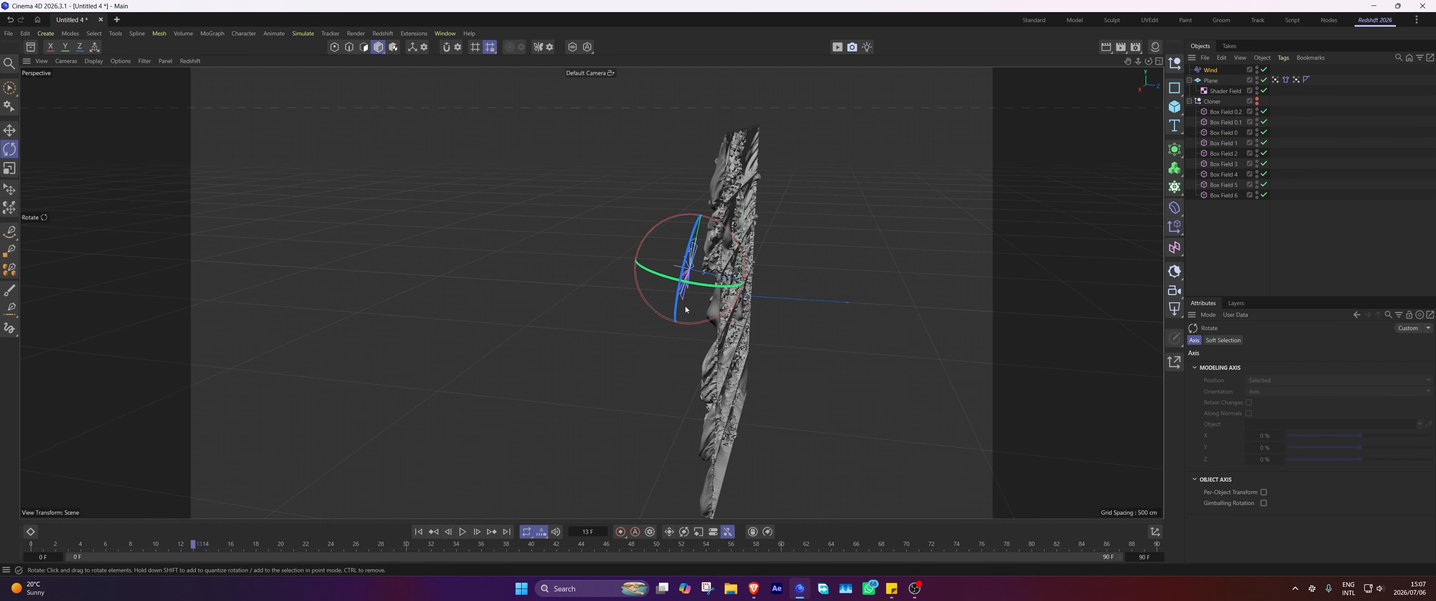
Replay the cloth simulation from the first frame, examine the draped cells from the front, and stop playback.
click(419, 533)
click(462, 533)
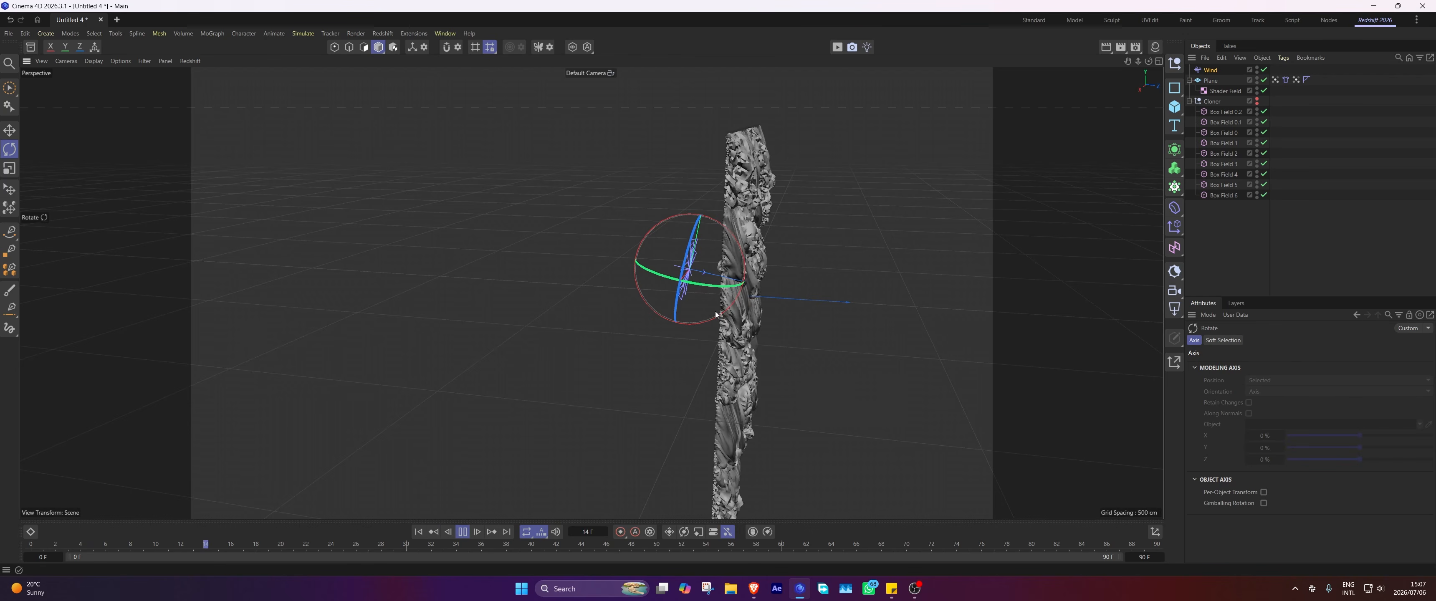
alt+drag(661, 309, 543, 296)
alt+middle_drag(798, 308, 737, 252)
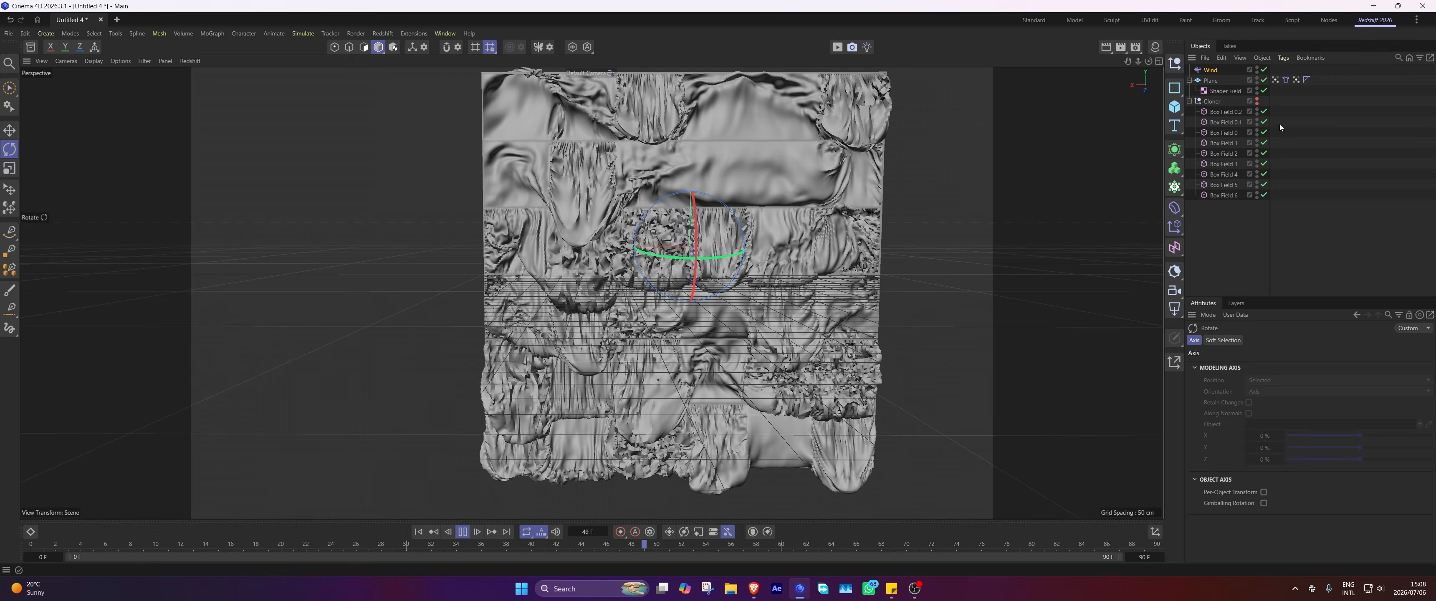
click(463, 531)
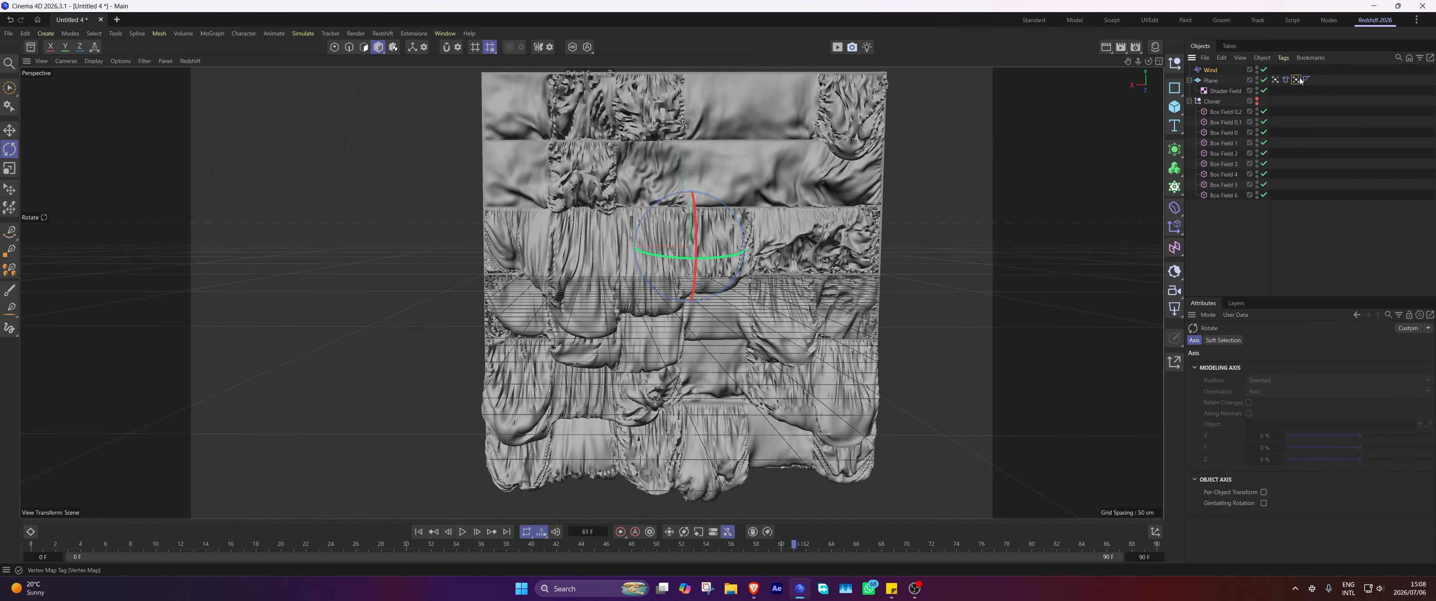
Turn off Use Deformed Points on Vertex Map.1 and reorder its tag next to the other vertex map tag.
click(1275, 79)
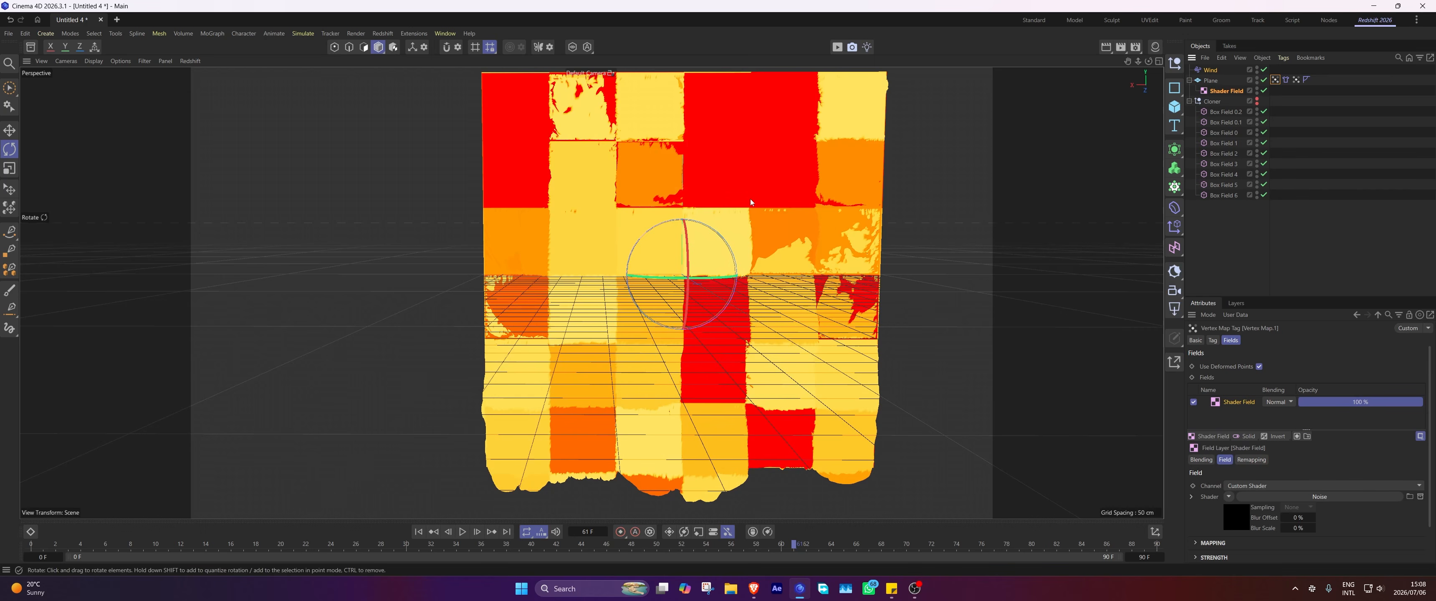
click(1282, 58)
click(1275, 80)
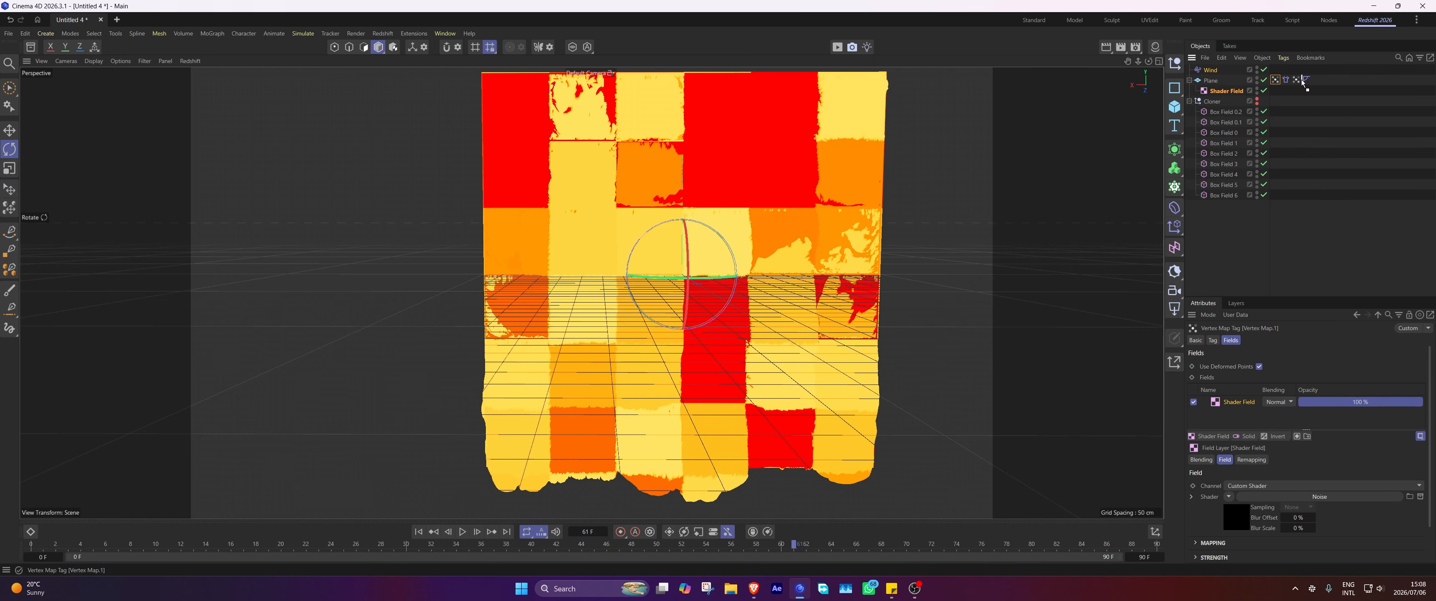
drag(1303, 81, 1301, 81)
click(1260, 366)
click(1321, 218)
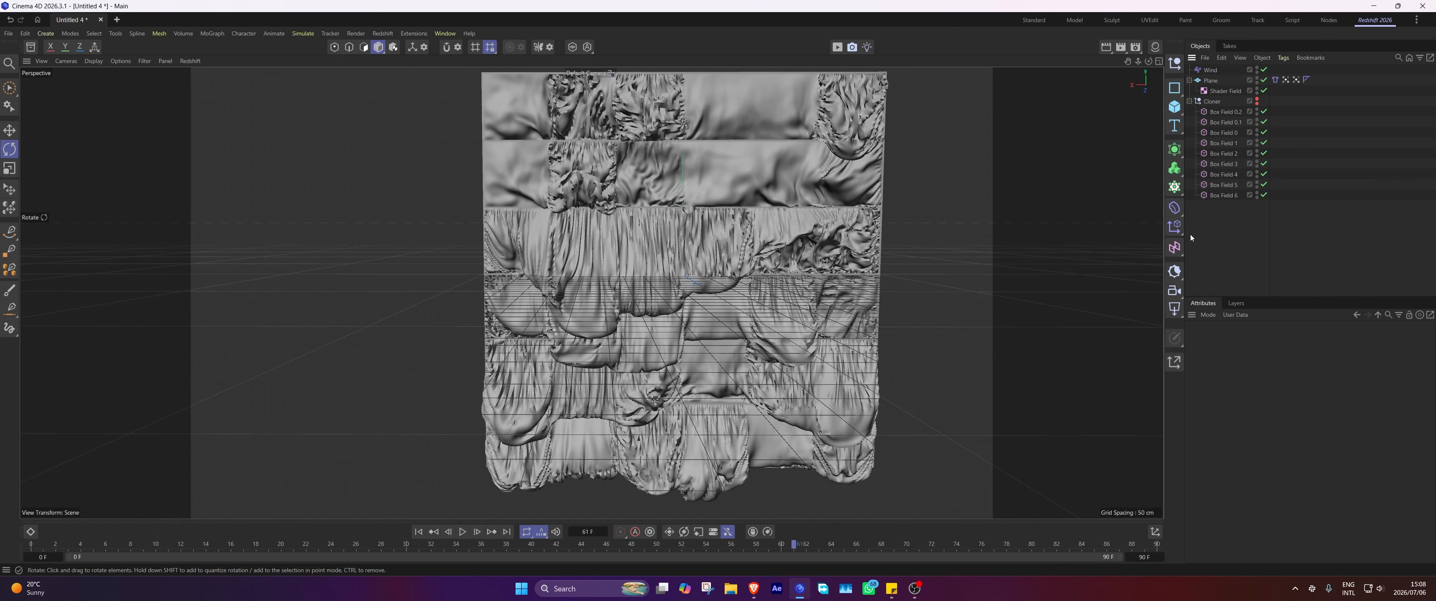
Add a second plane facing +Z and enlarge it to about 2342 by 1506 cm so it extends well beyond the cloth.
click(1175, 106)
click(1207, 156)
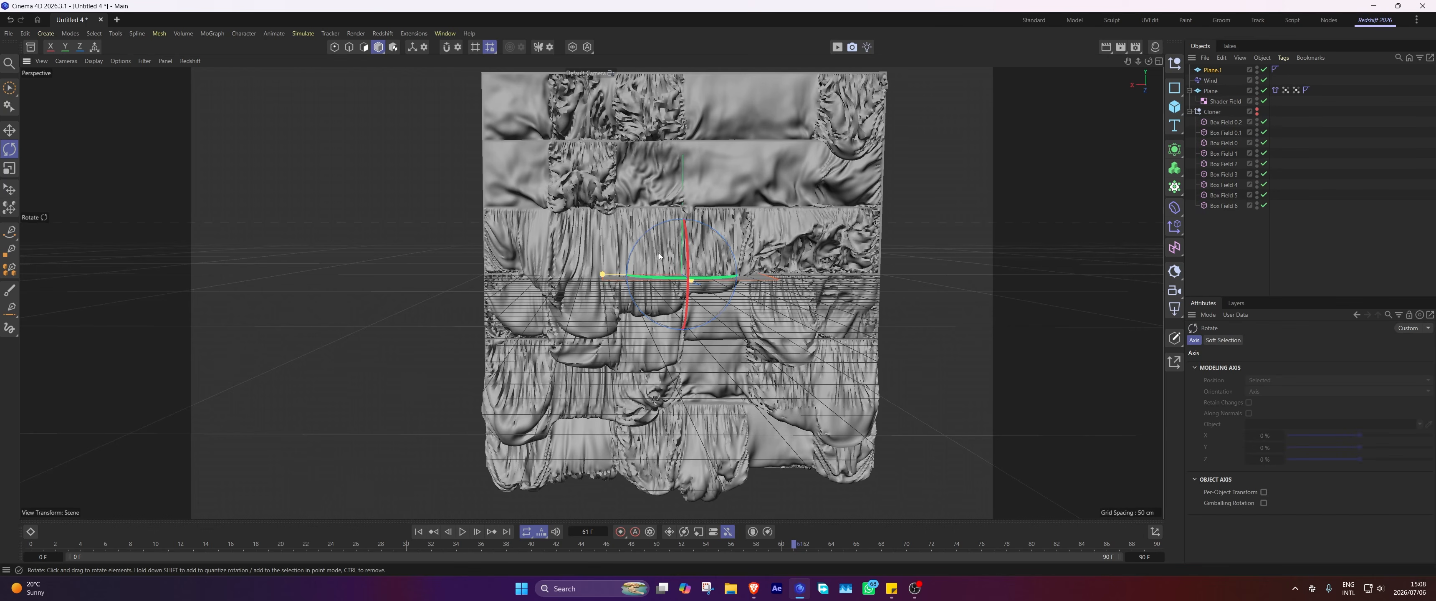
click(1210, 73)
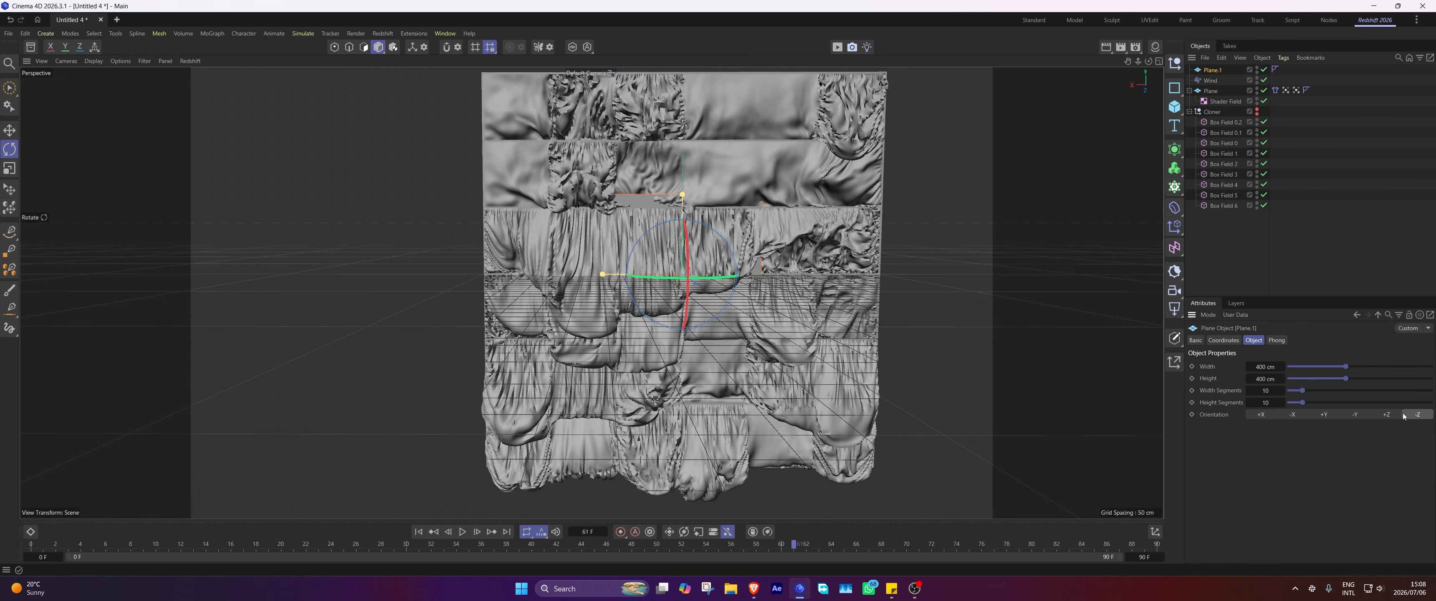
drag(602, 274, 219, 269)
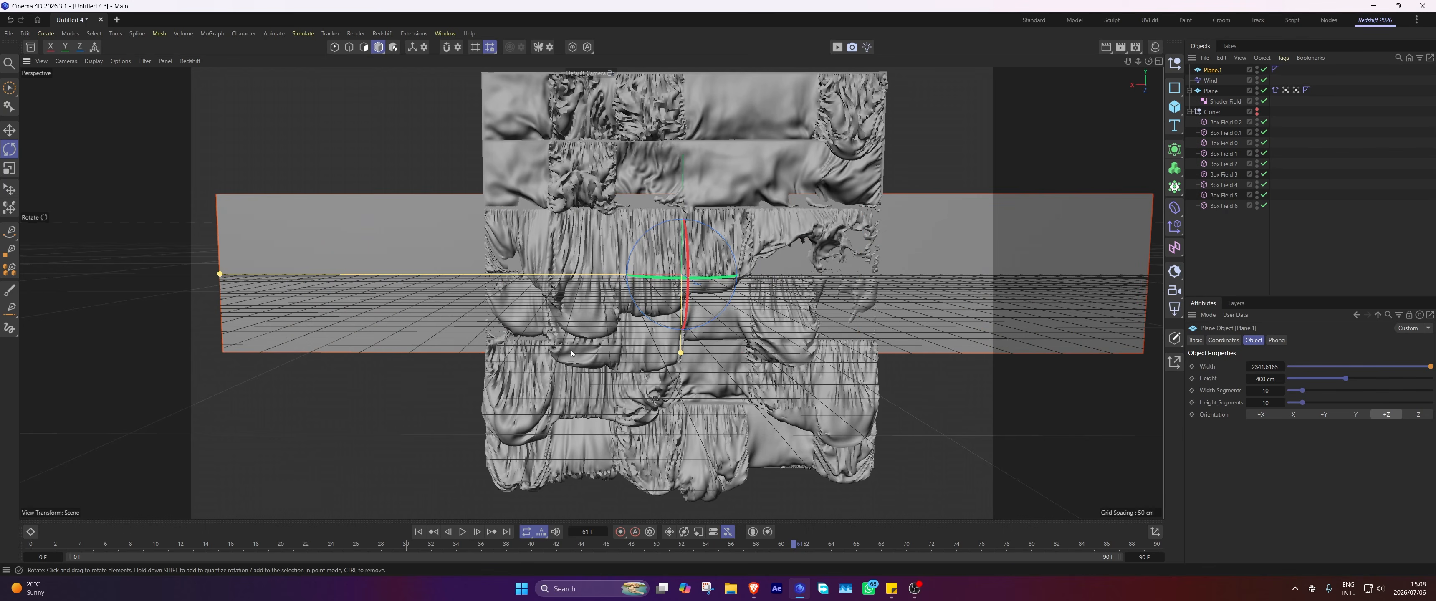
mouse_move(681, 352)
mouse_down()
mouse_move(682, 369)
mouse_move(682, 350)
mouse_up()
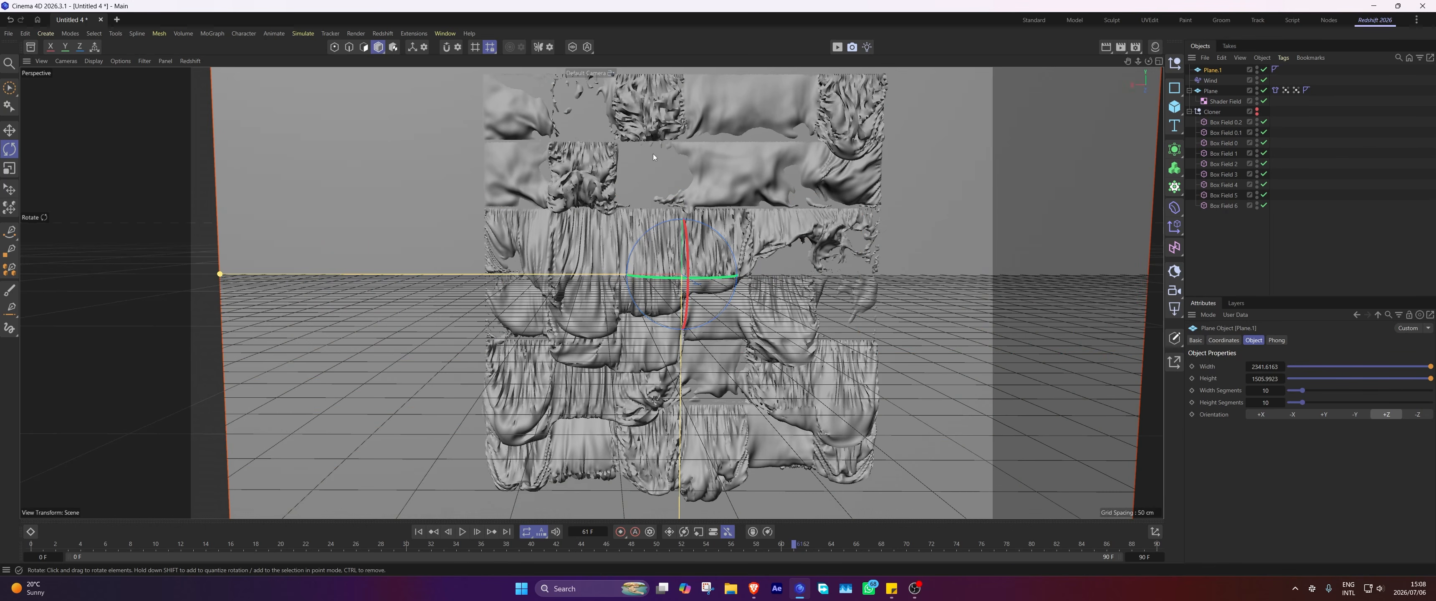
Adjust the new plane's depth in the Top view so it sits just behind the cloth as a backing wall.
key(F2)
key(e)
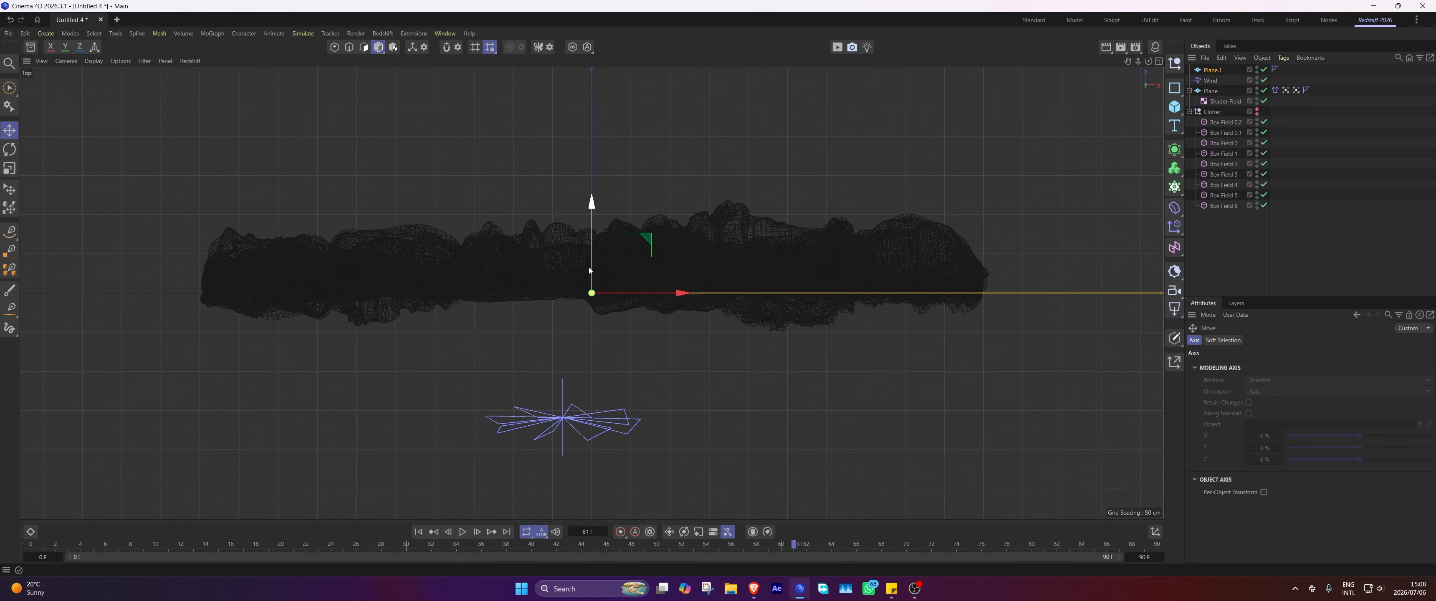
drag(590, 271, 589, 249)
middle_click(494, 211)
middle_click(491, 210)
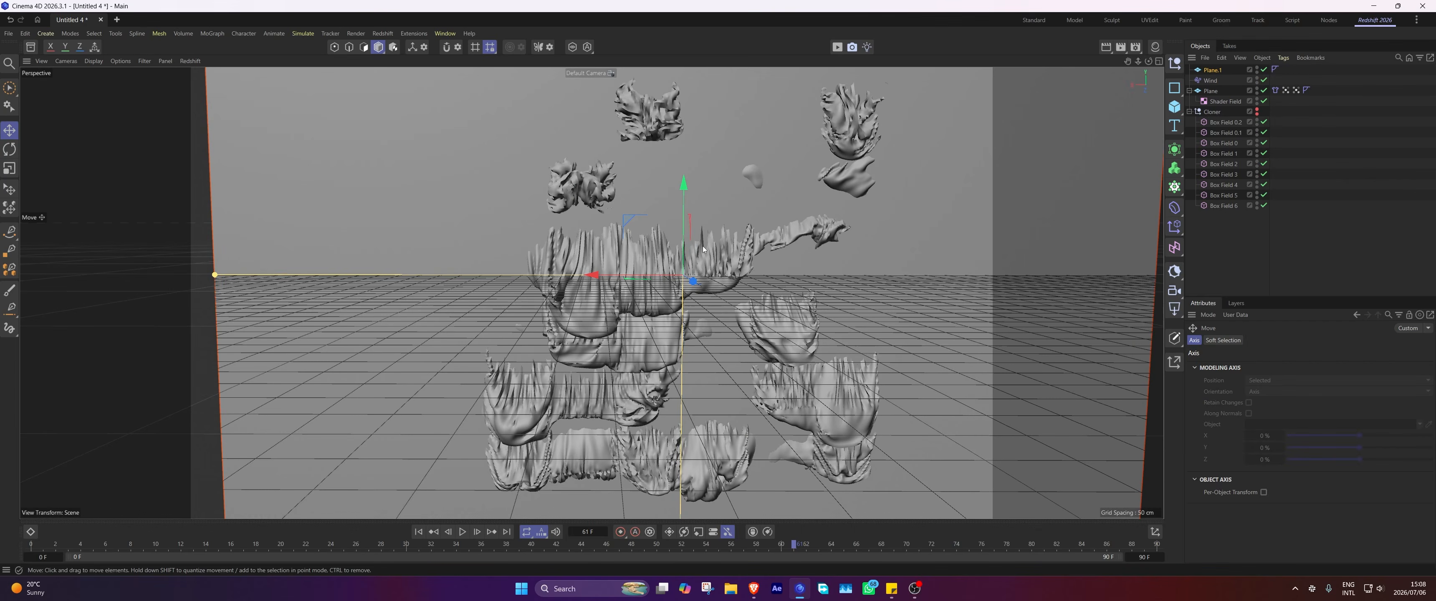
middle_click(694, 272)
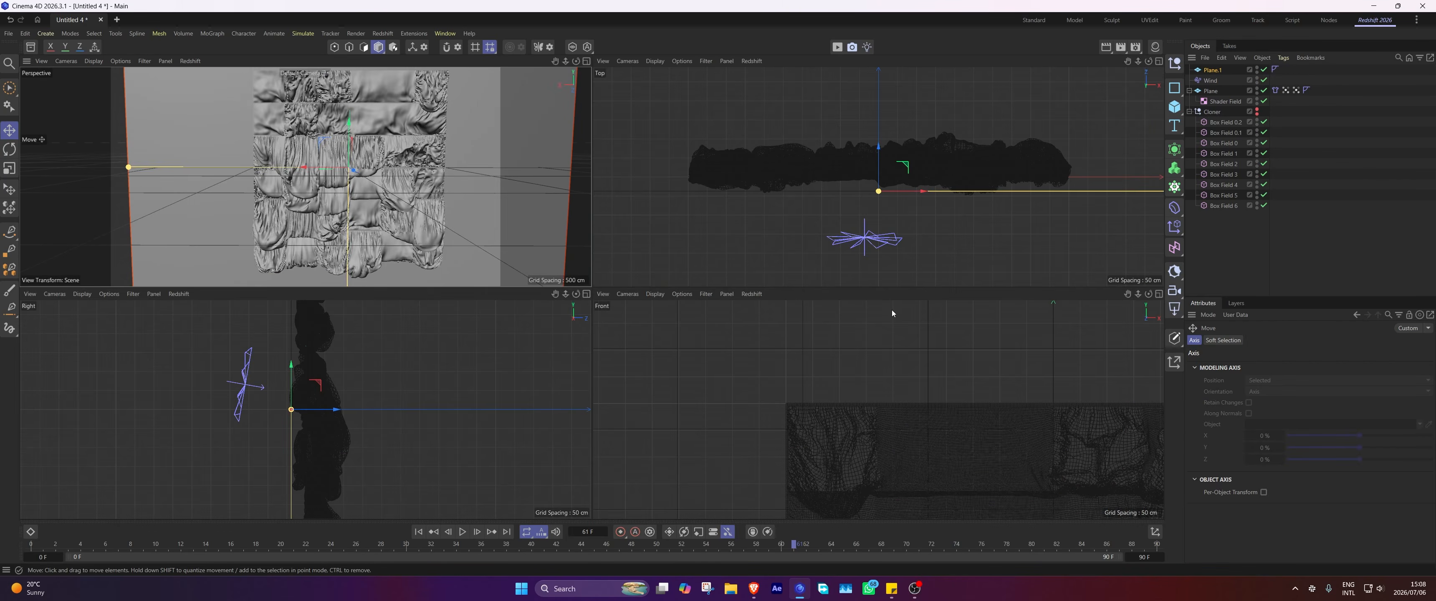
middle_click(866, 181)
drag(606, 279, 595, 265)
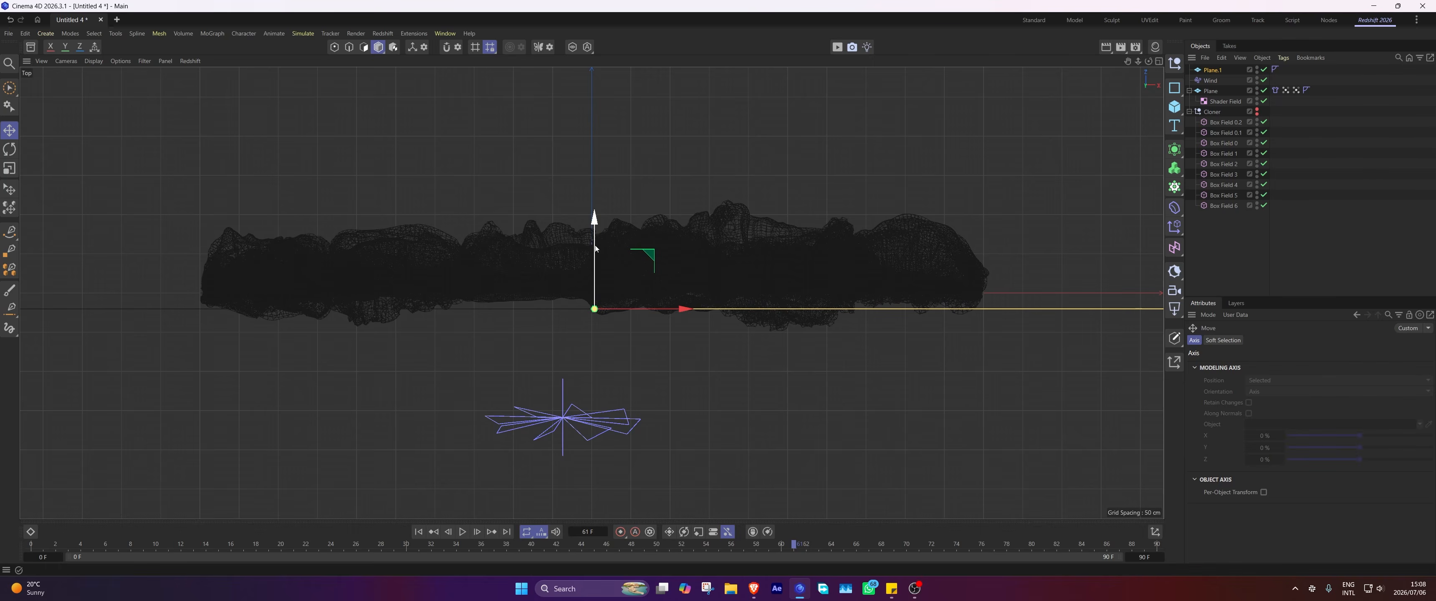
key(F1)
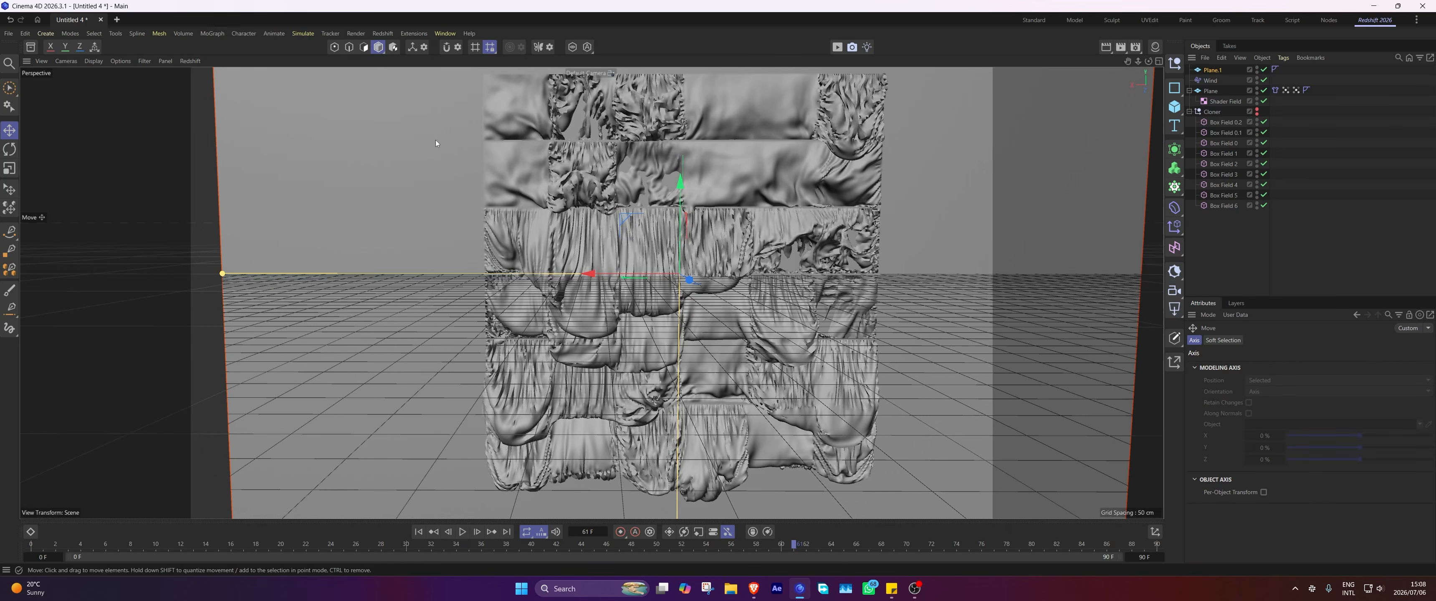
Set the backing plane's width and height segments to 50.
click(1209, 71)
double_click(1268, 402)
text(50)
click(1275, 480)
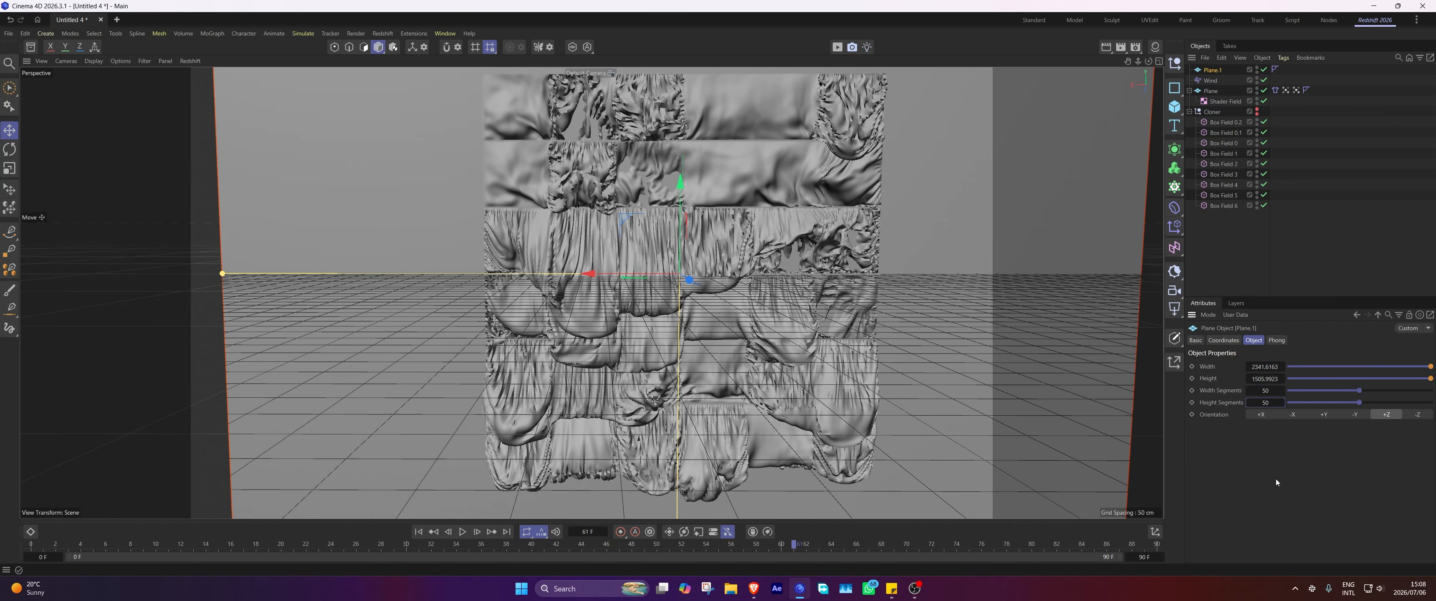
Add a Collider simulation tag to the backing plane and deselect everything.
scroll(873, 200, down, 3)
right_click(1204, 75)
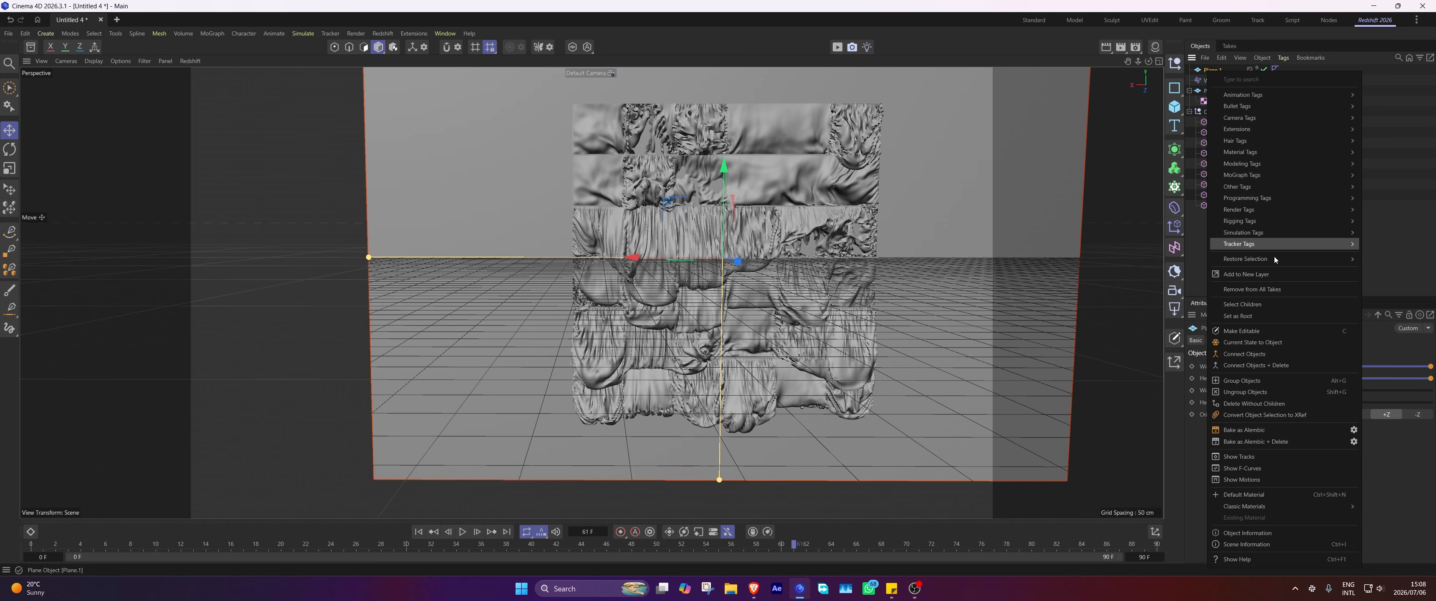
mouse_move(1299, 232)
click(1383, 371)
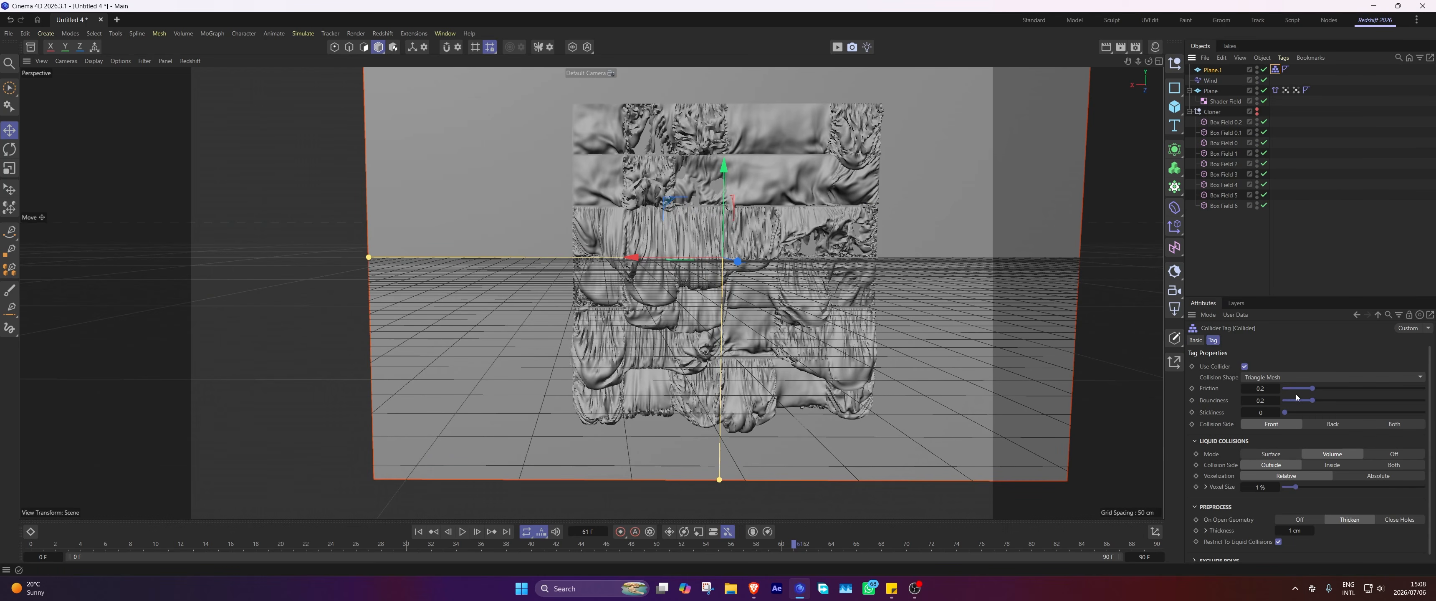
click(1313, 272)
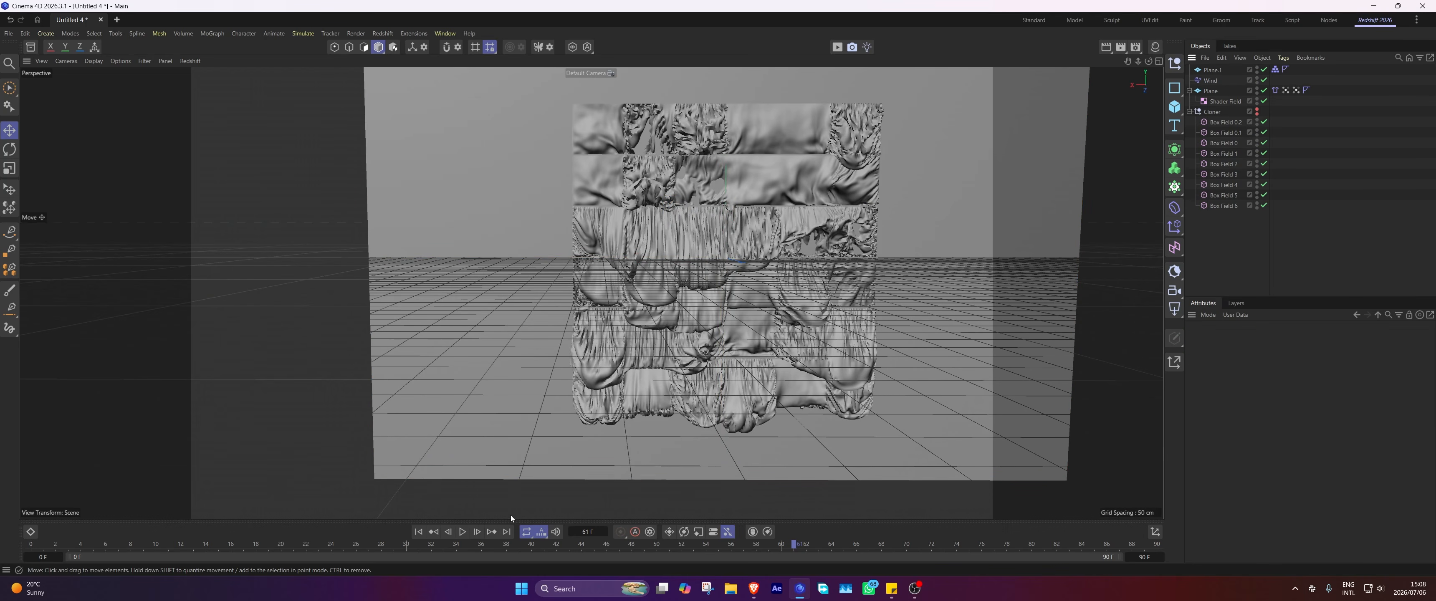
Check the cloth and backing plane from several angles and replay the simulation from the first frame to frame 60.
alt+drag(608, 178, 859, 201)
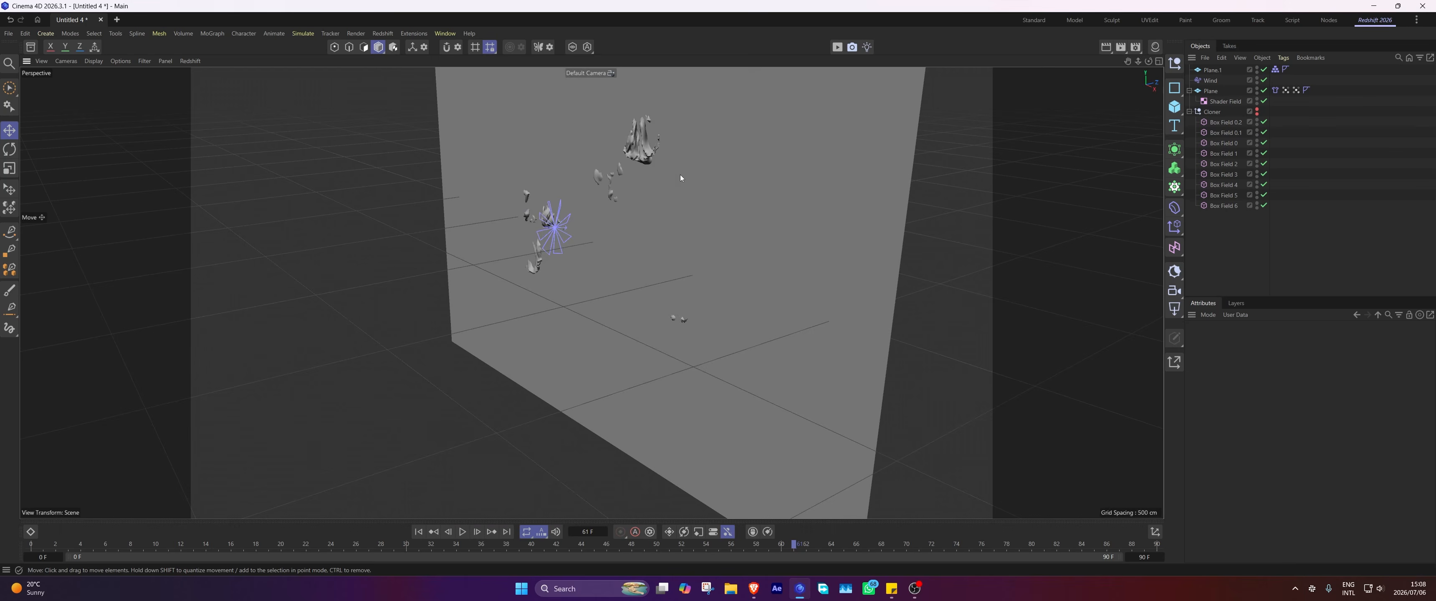
alt+drag(680, 178, 535, 180)
alt+drag(802, 179, 760, 236)
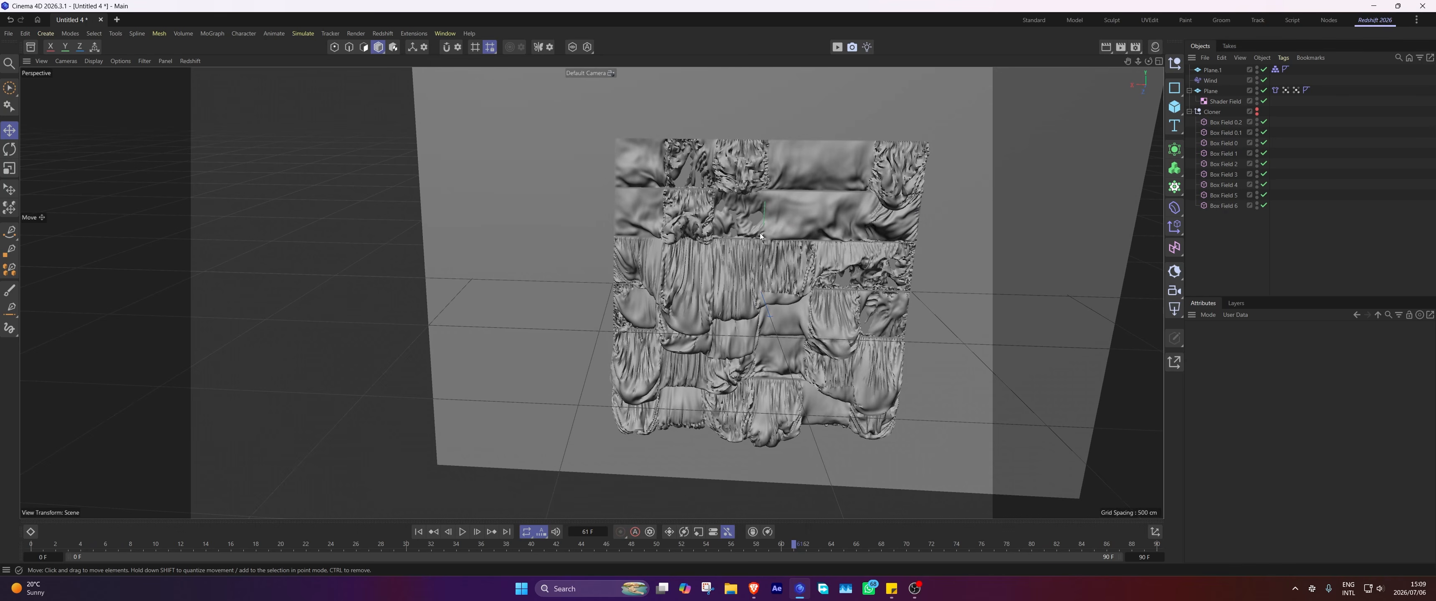
alt+drag(760, 236, 783, 259)
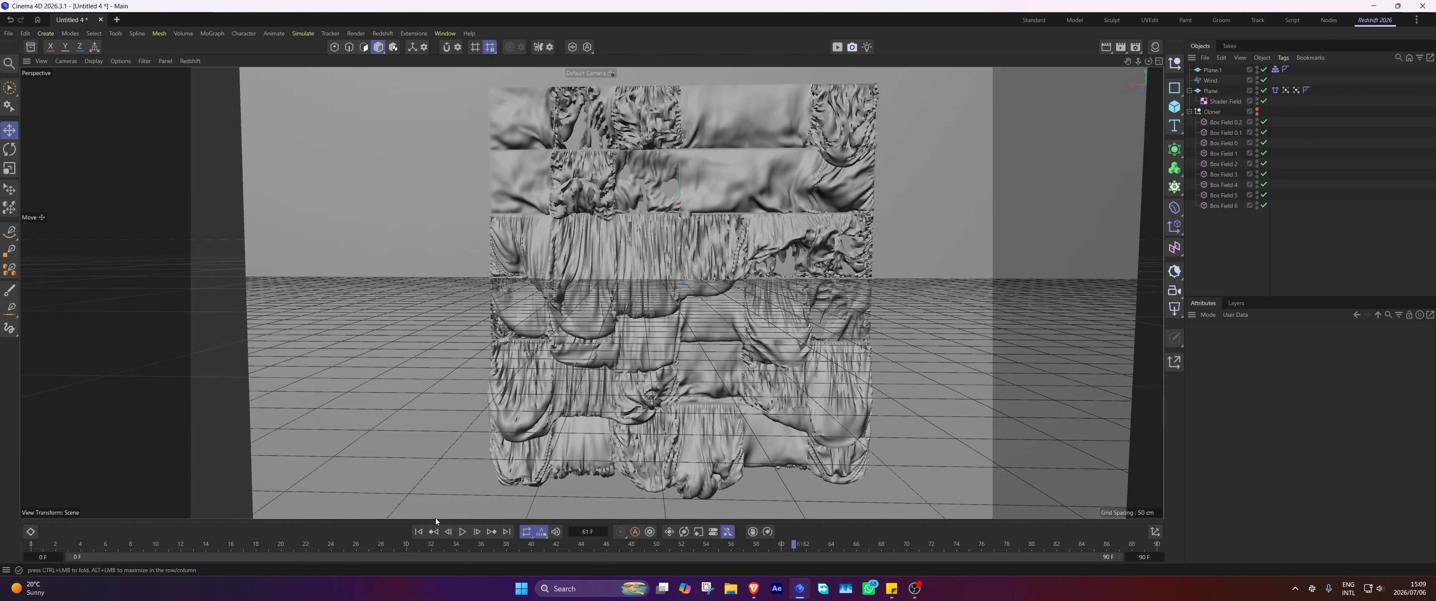
click(421, 533)
click(462, 532)
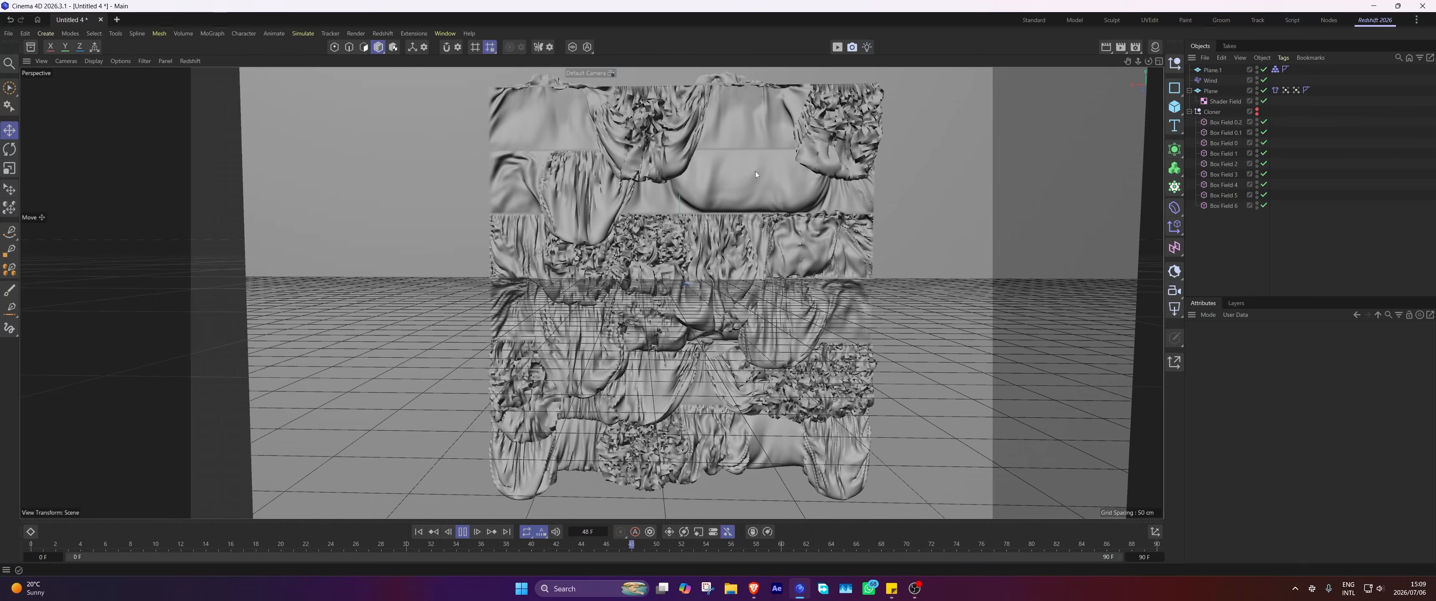
click(462, 531)
Move the backing plane closer to the cloth in the Top view and return to a front-facing perspective view.
alt+drag(628, 112, 774, 152)
alt+drag(689, 162, 637, 192)
middle_click(639, 192)
middle_click(902, 252)
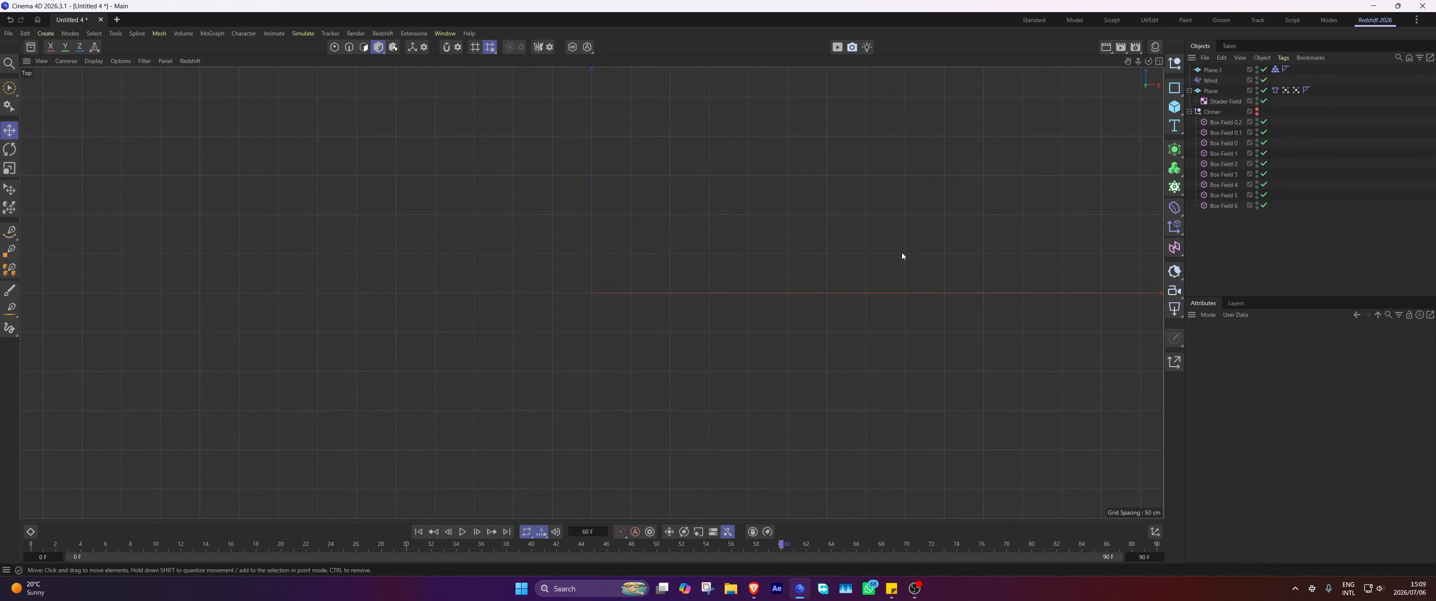
scroll(581, 273, up, 3)
click(564, 299)
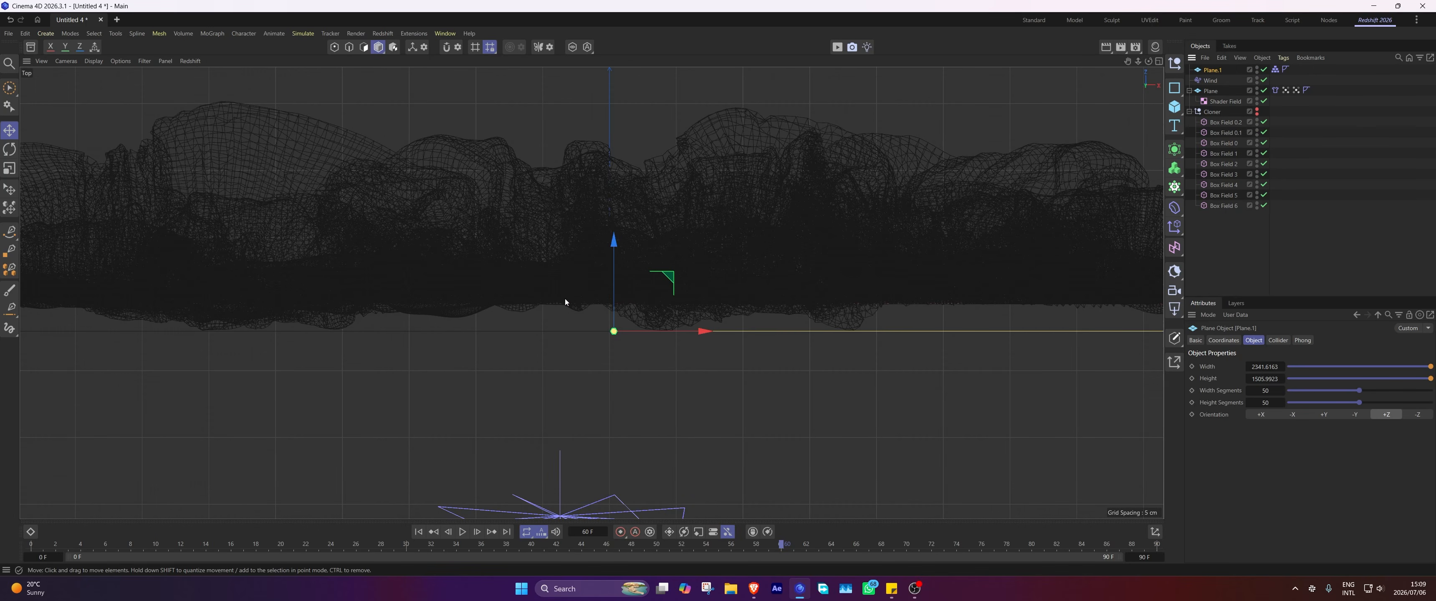
drag(614, 290, 620, 271)
middle_click(618, 269)
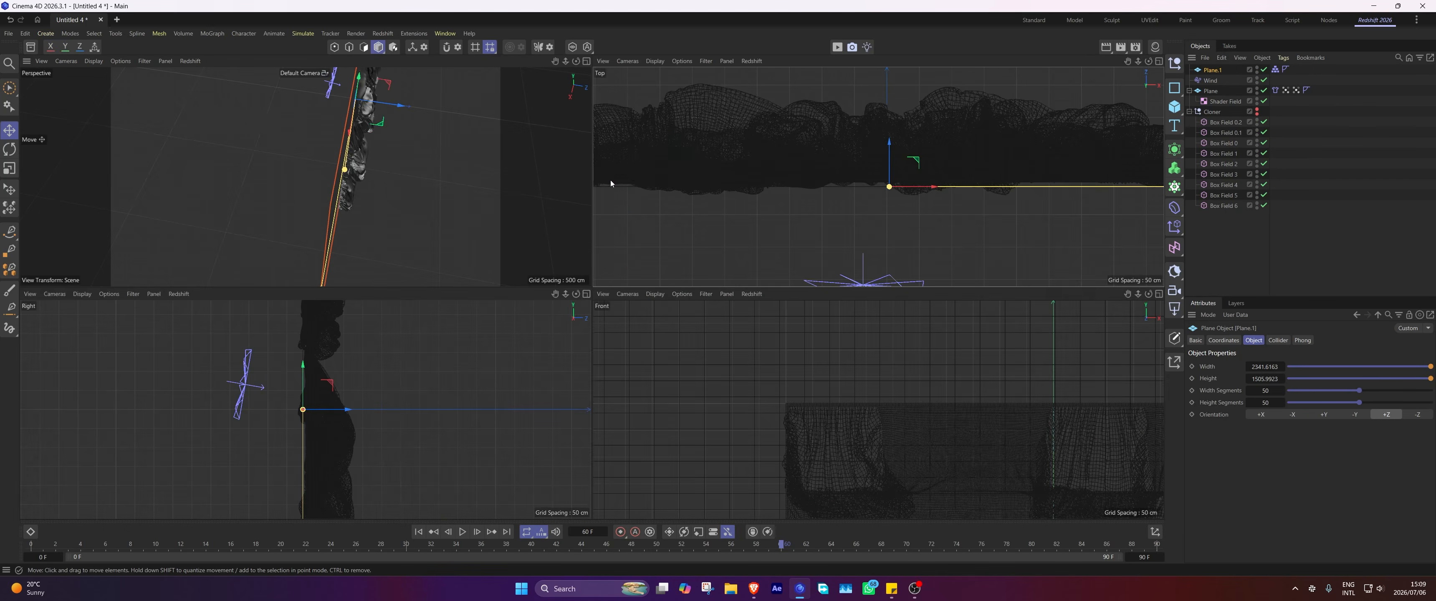
middle_click(557, 228)
alt+drag(642, 228, 576, 240)
alt+middle_drag(622, 179, 616, 208)
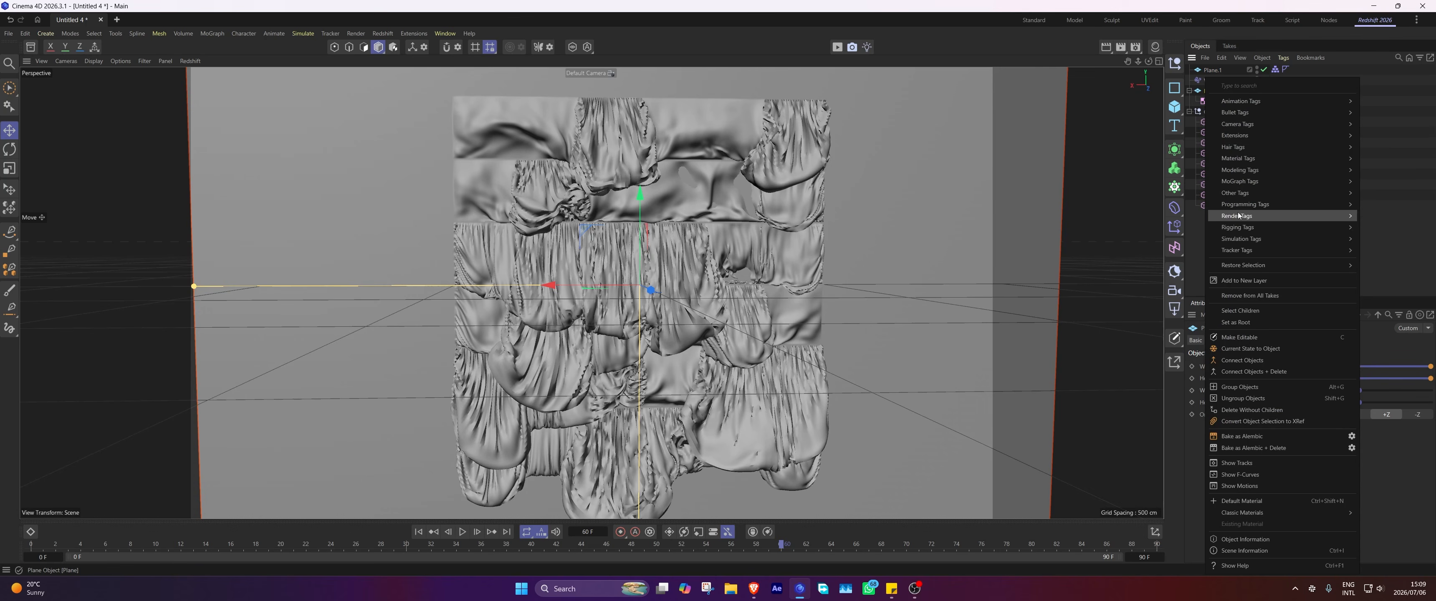
Add a Redshift Object tag to the cloth plane, override its geometry settings, enable Tessellation, and inspect the folds up close.
mouse_move(1243, 216)
click(1368, 251)
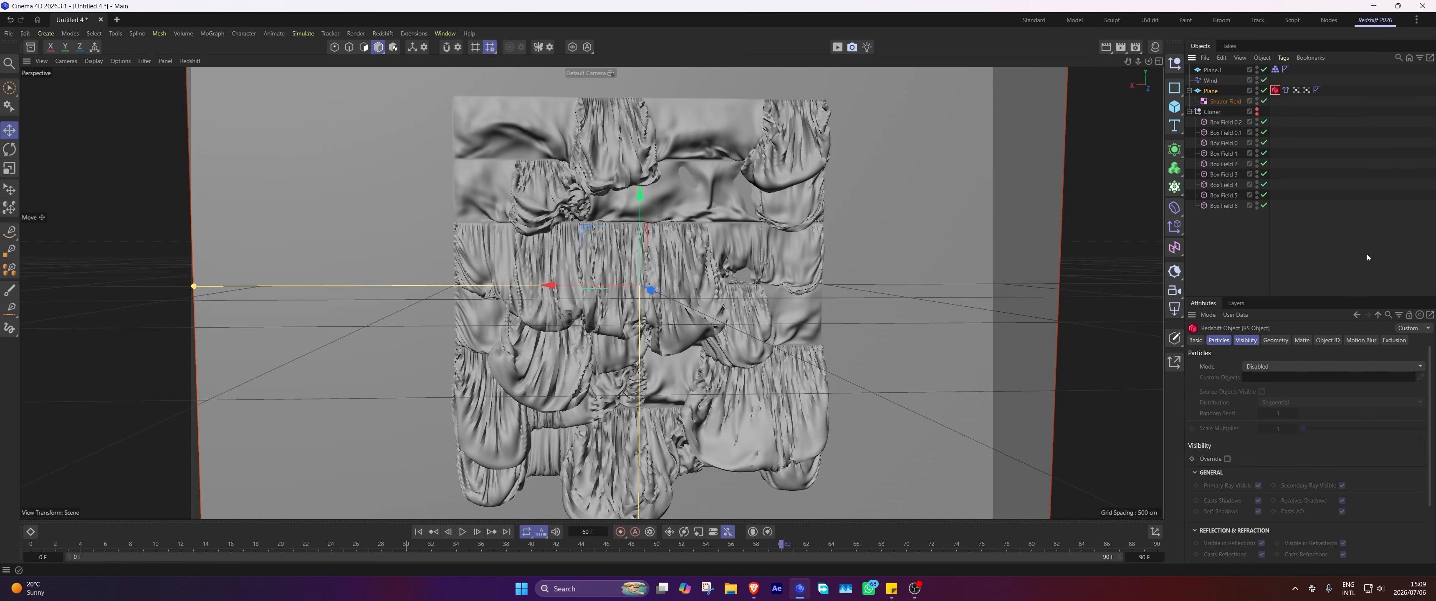
click(1275, 340)
click(1228, 367)
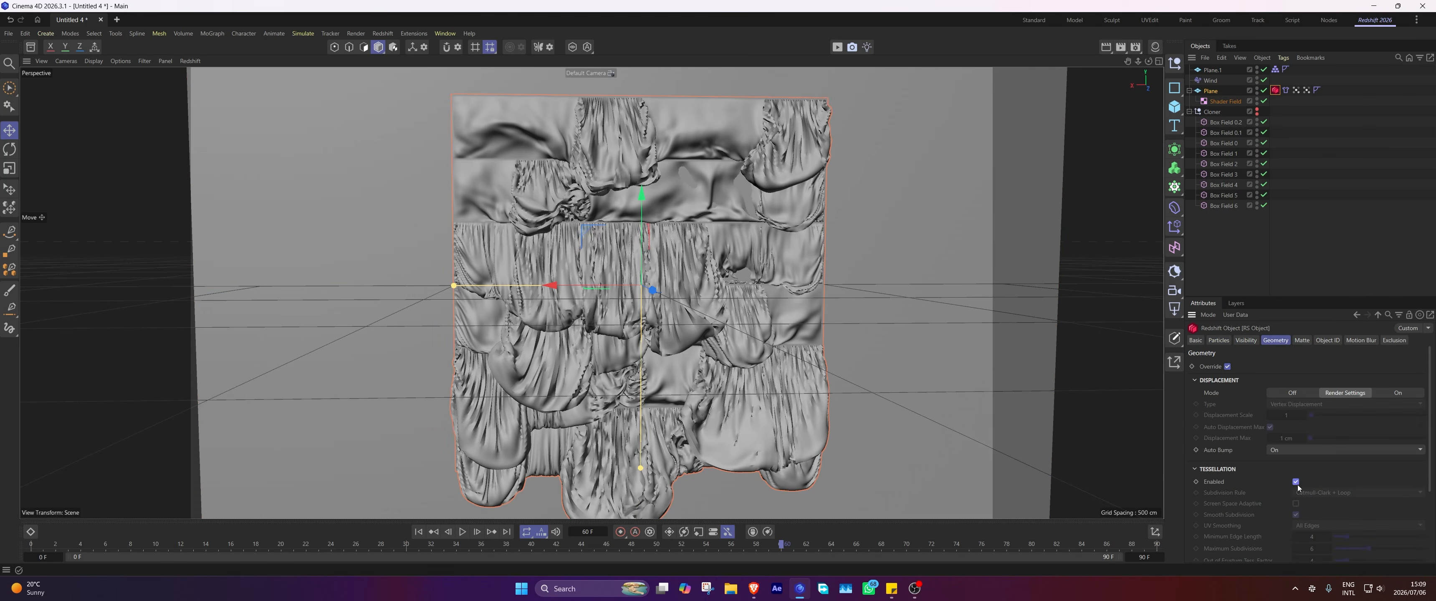
scroll(751, 172, up, 5)
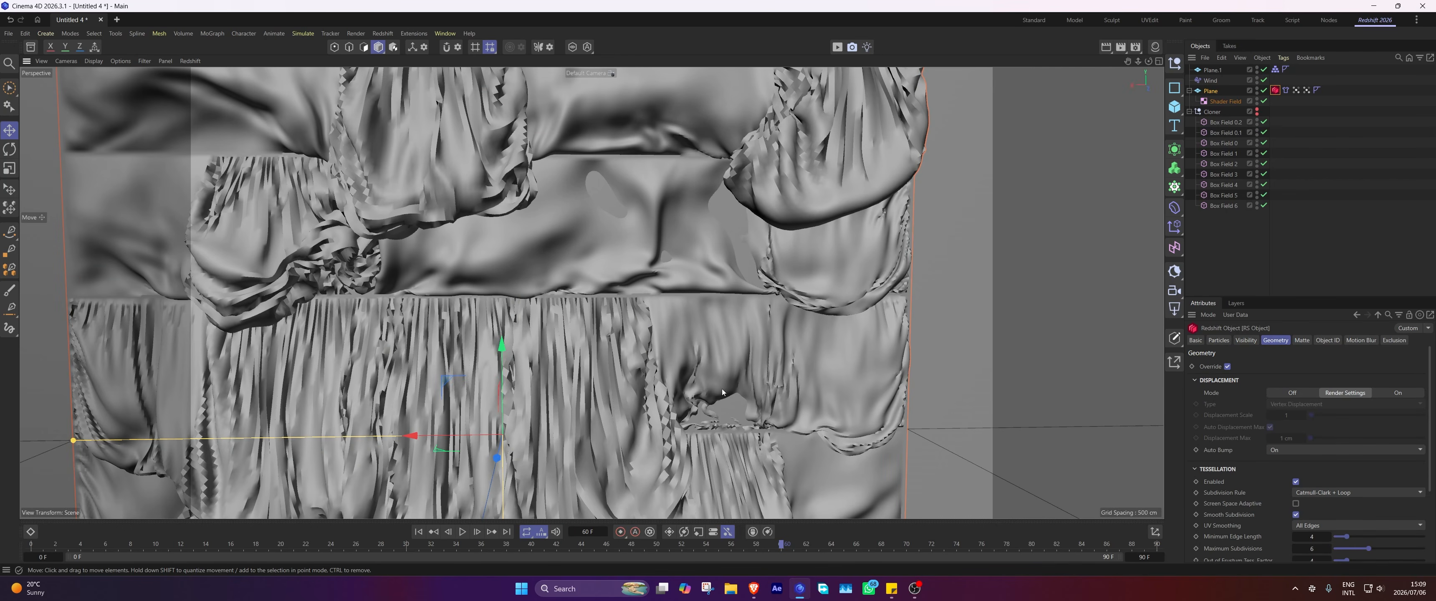
scroll(795, 268, down, 5)
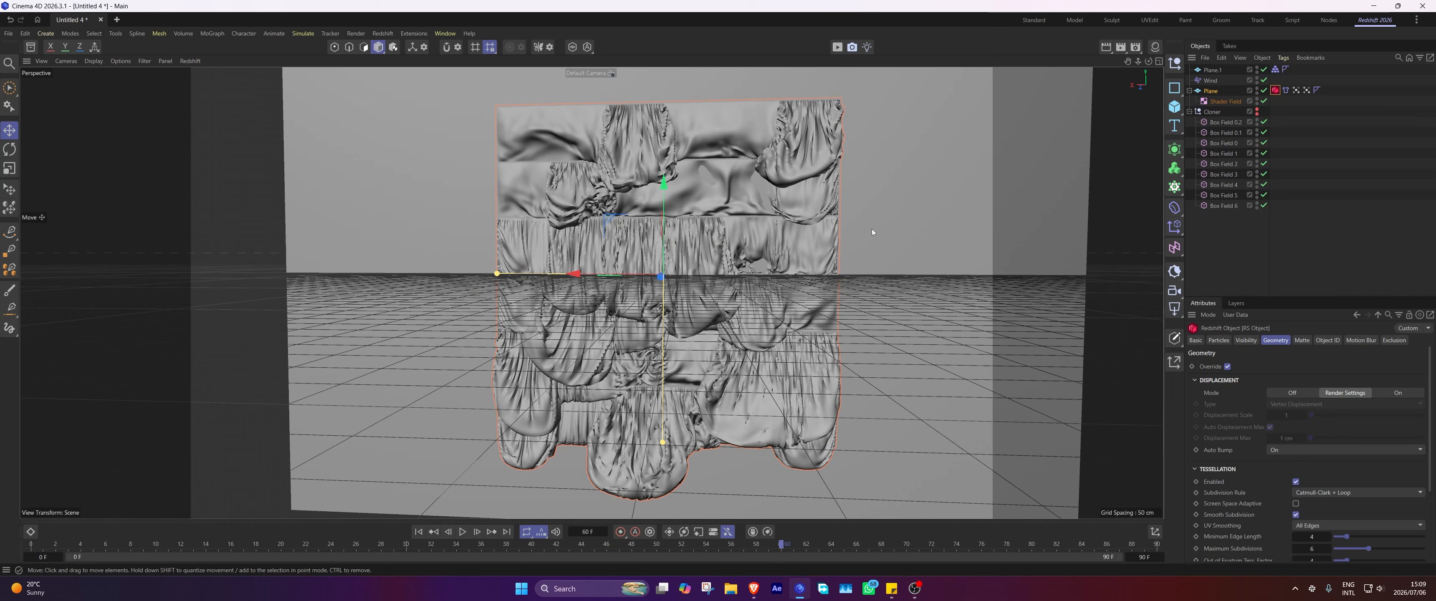
Set the project's simulation to 22 substeps, with 4 collision passes and 2 extra iterations.
click(1289, 196)
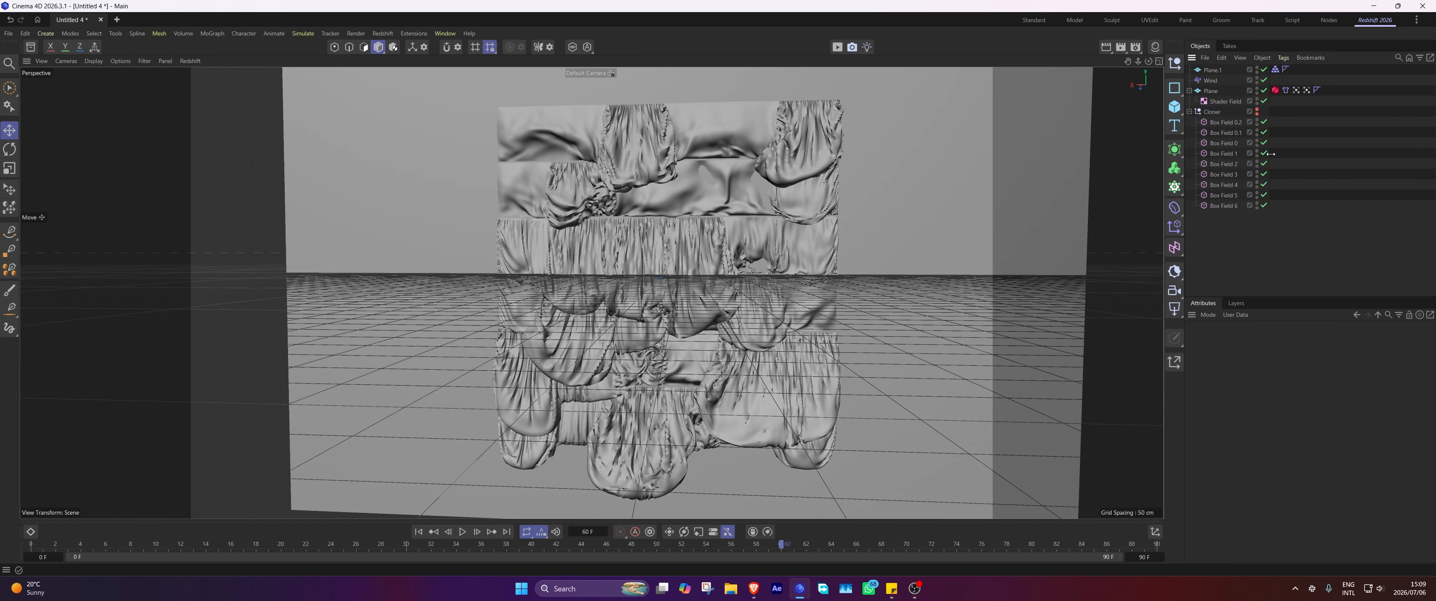
key(ctrl+d)
click(1196, 378)
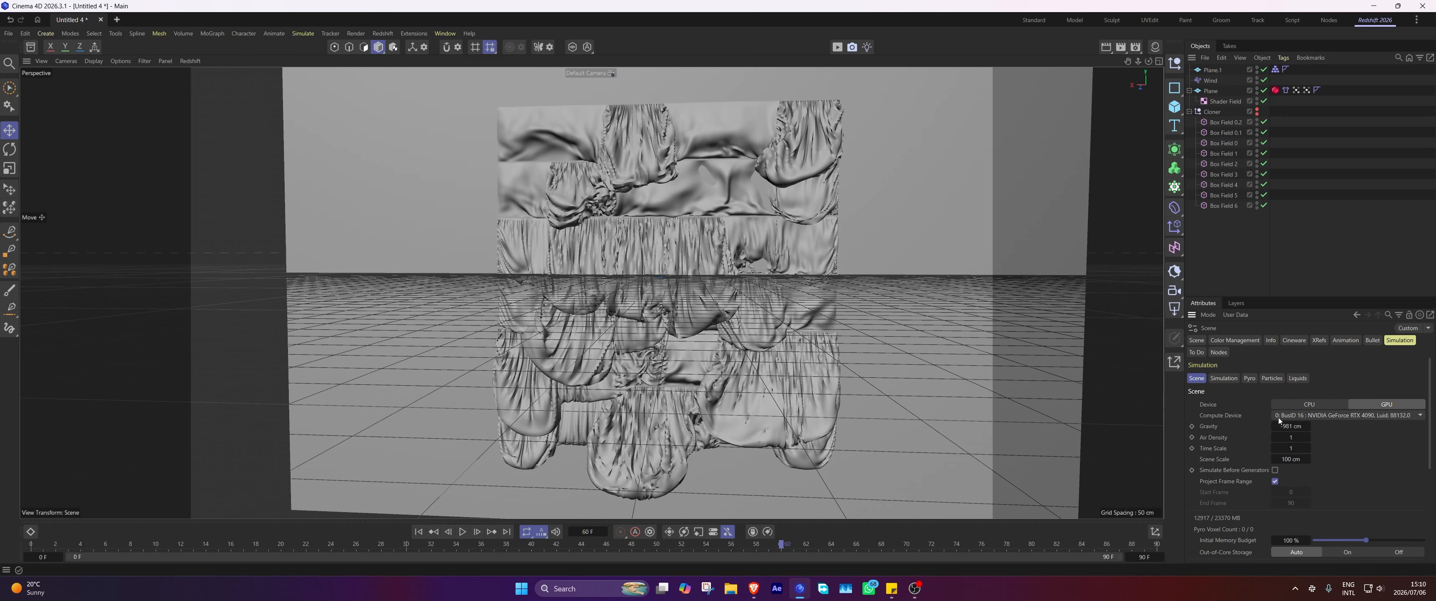
click(1235, 380)
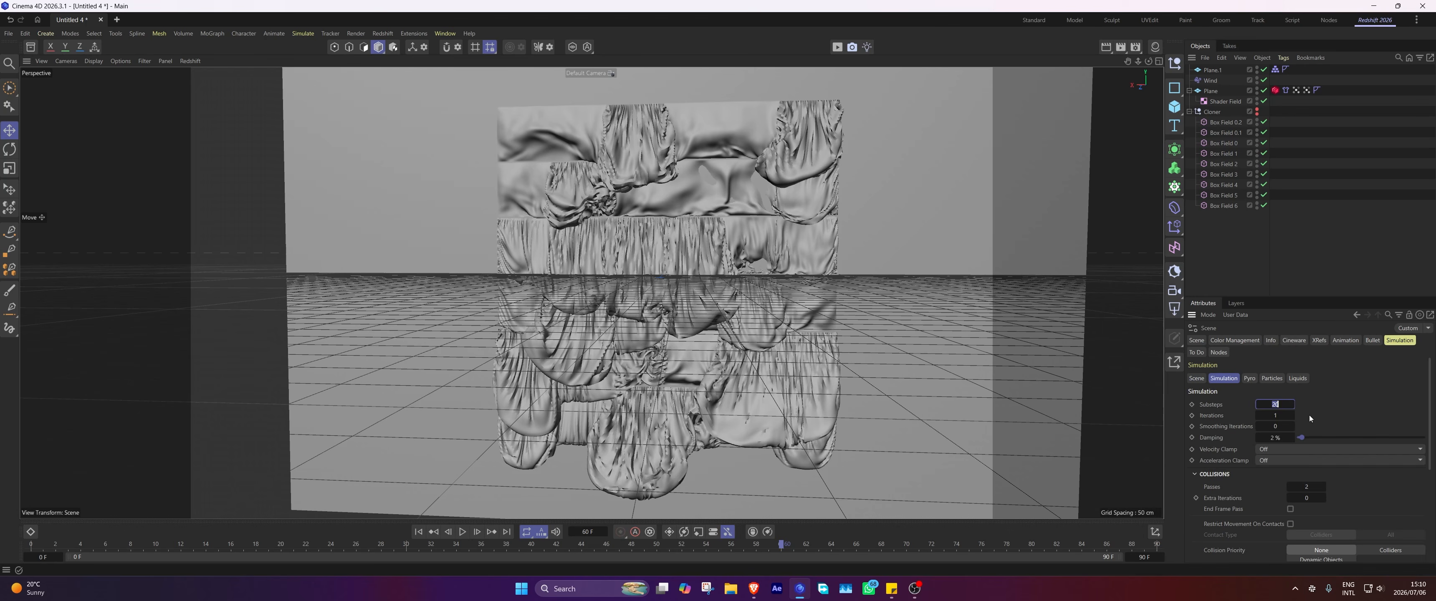
text(22)
key(Return)
double_click(1307, 488)
text(4)
key(Return)
text(2)
key(Return)
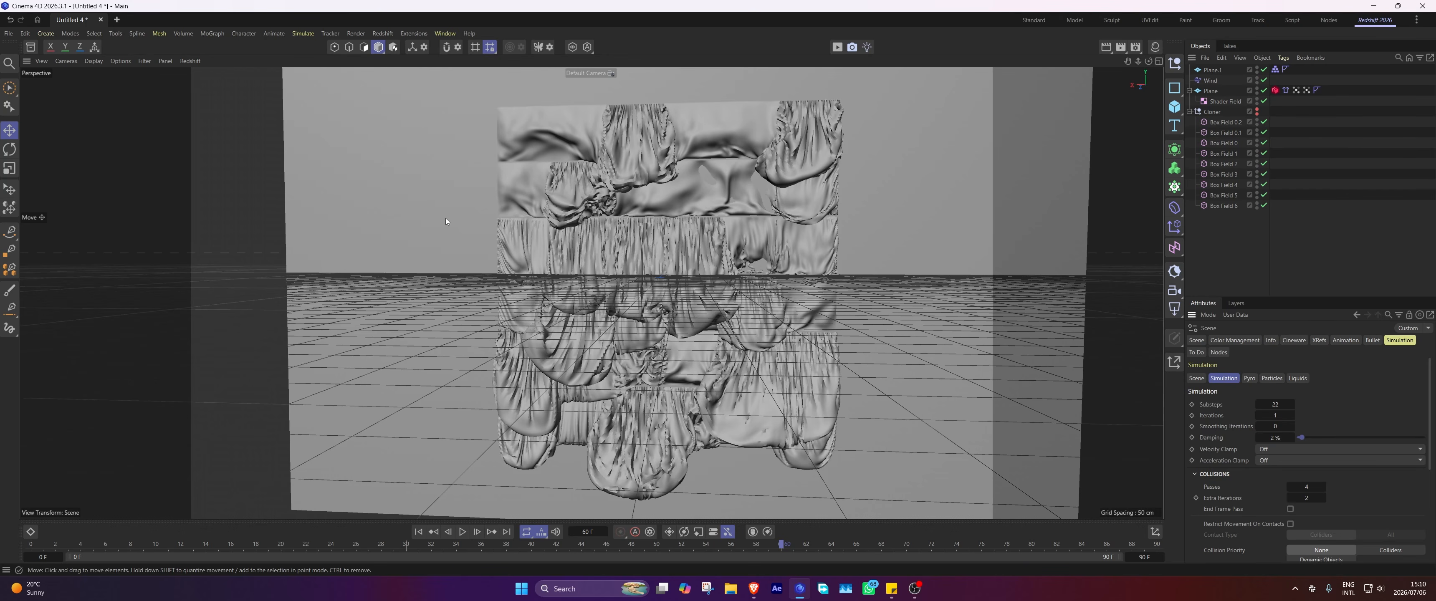
Replay the cloth simulation from the first frame and stop it at about frame 68.
key(shift+f)
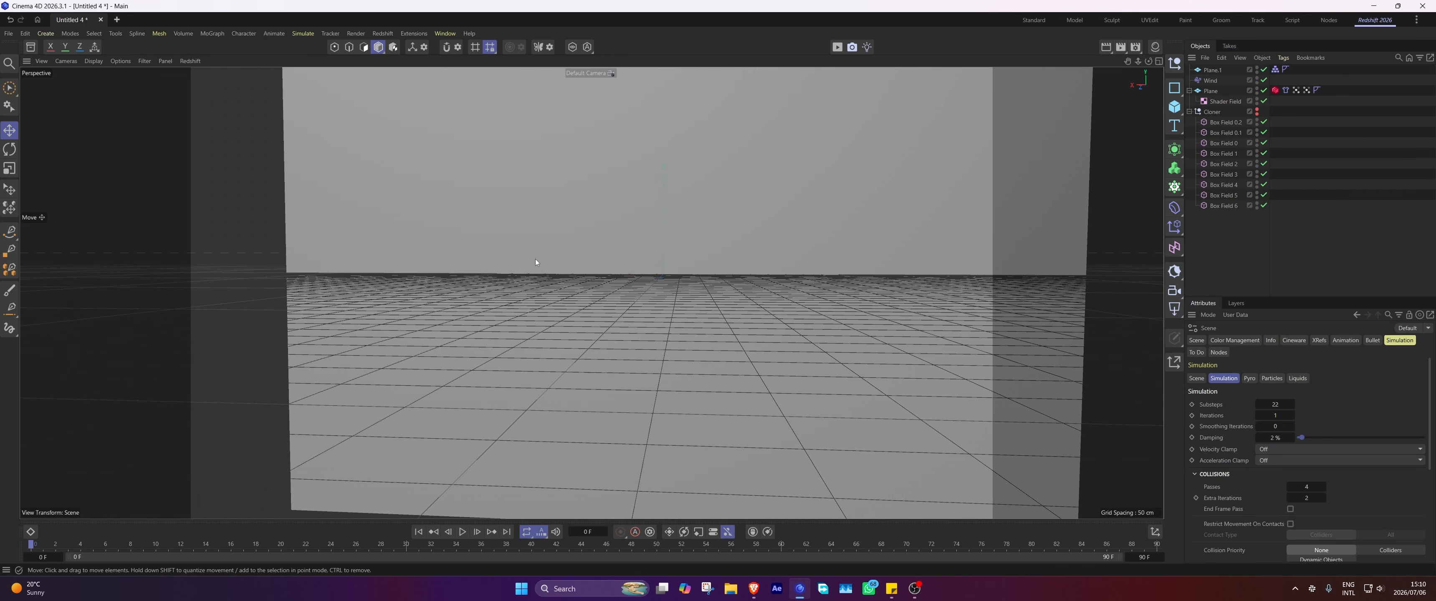
click(1211, 90)
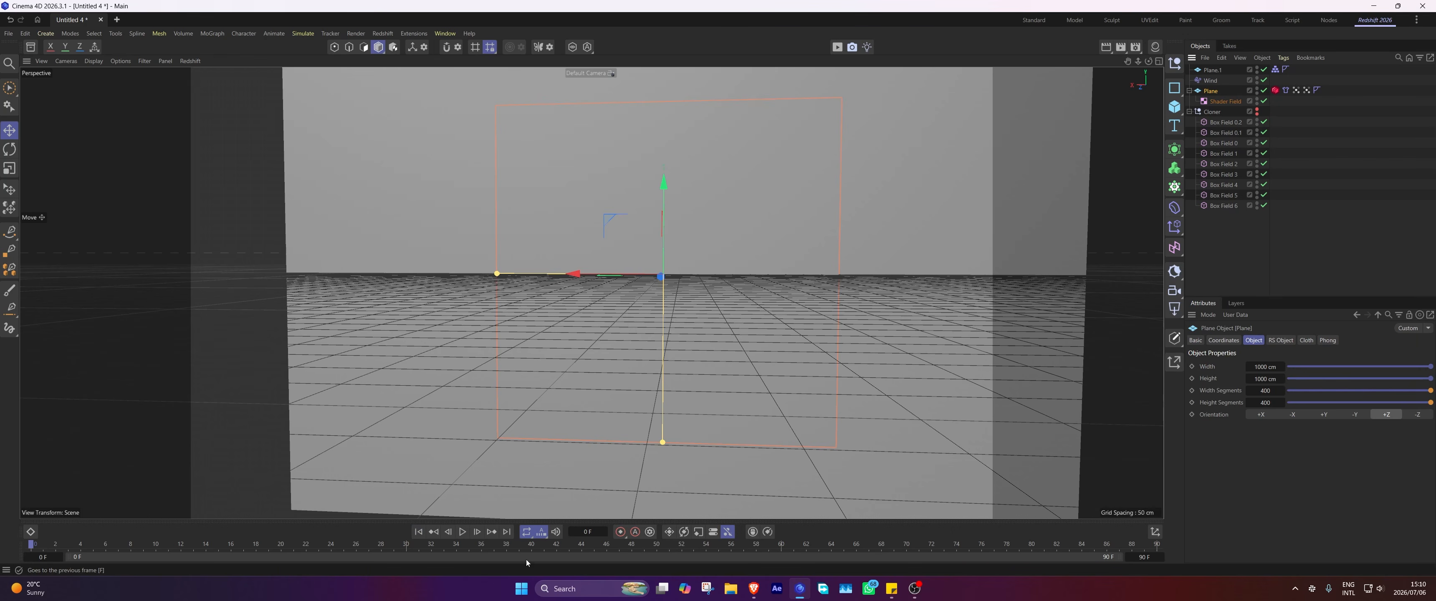
click(462, 532)
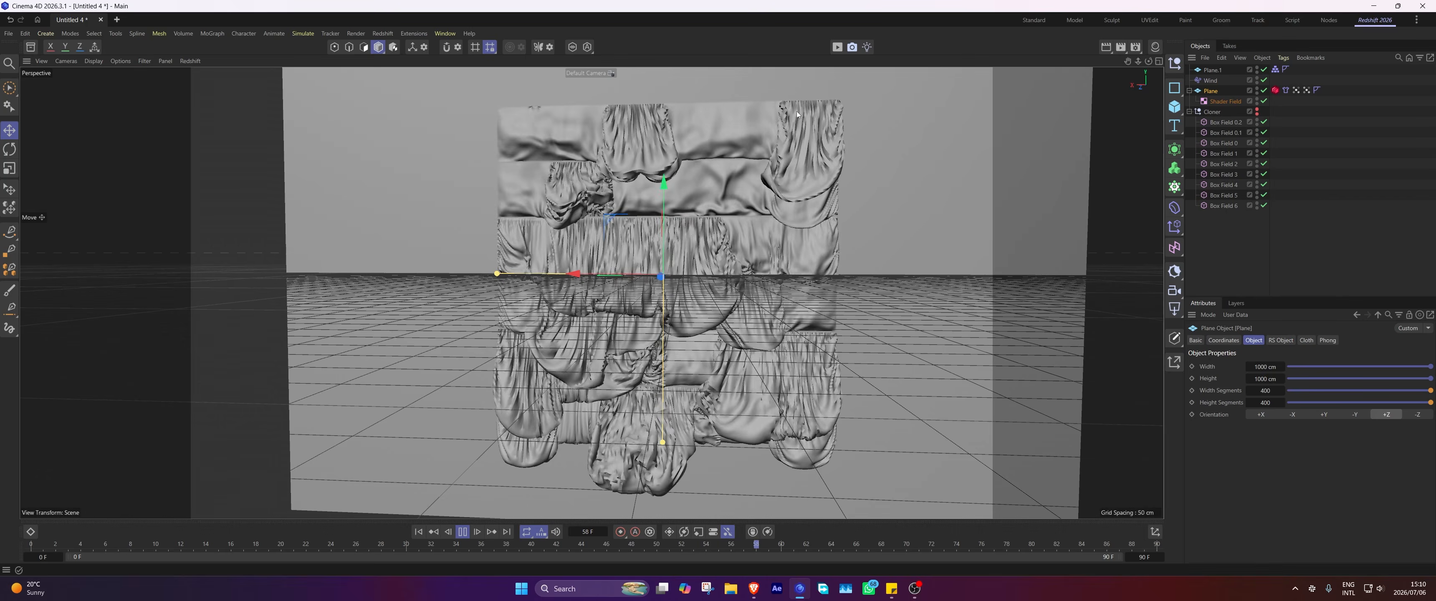
click(462, 532)
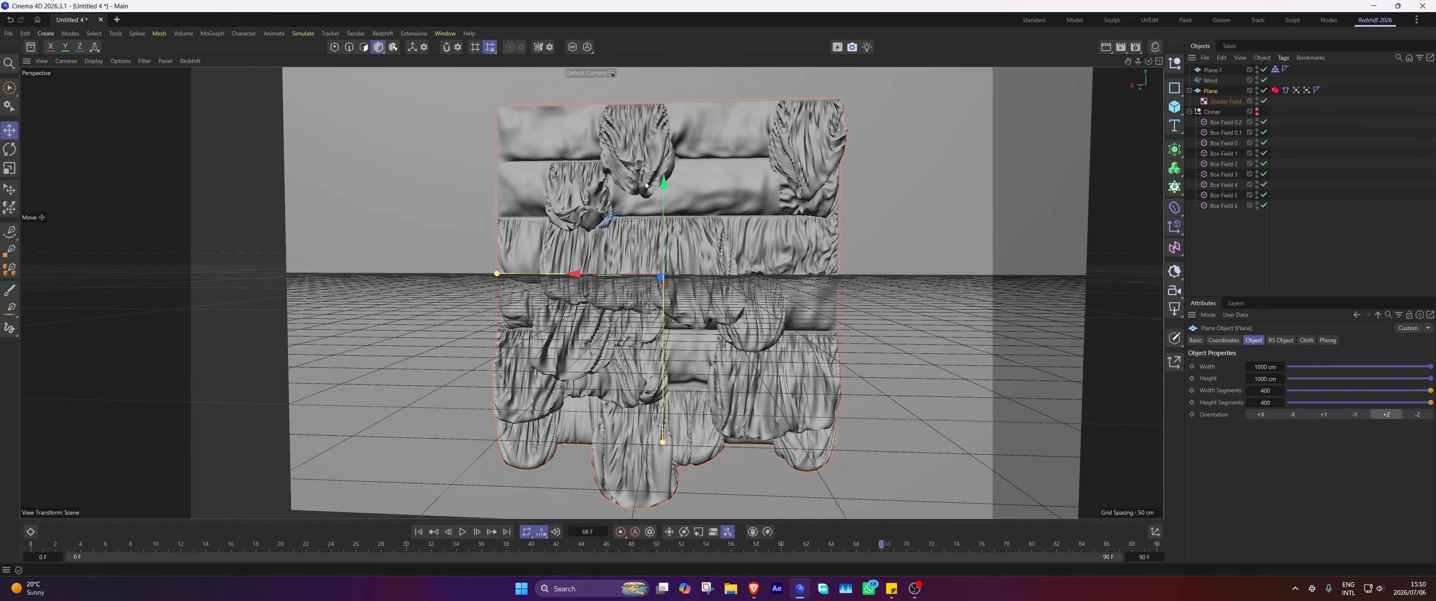
Inspect the simulated folds and seams of the cloth up close and from several angles, including its overall front view.
scroll(714, 108, up, 8)
scroll(690, 250, down, 8)
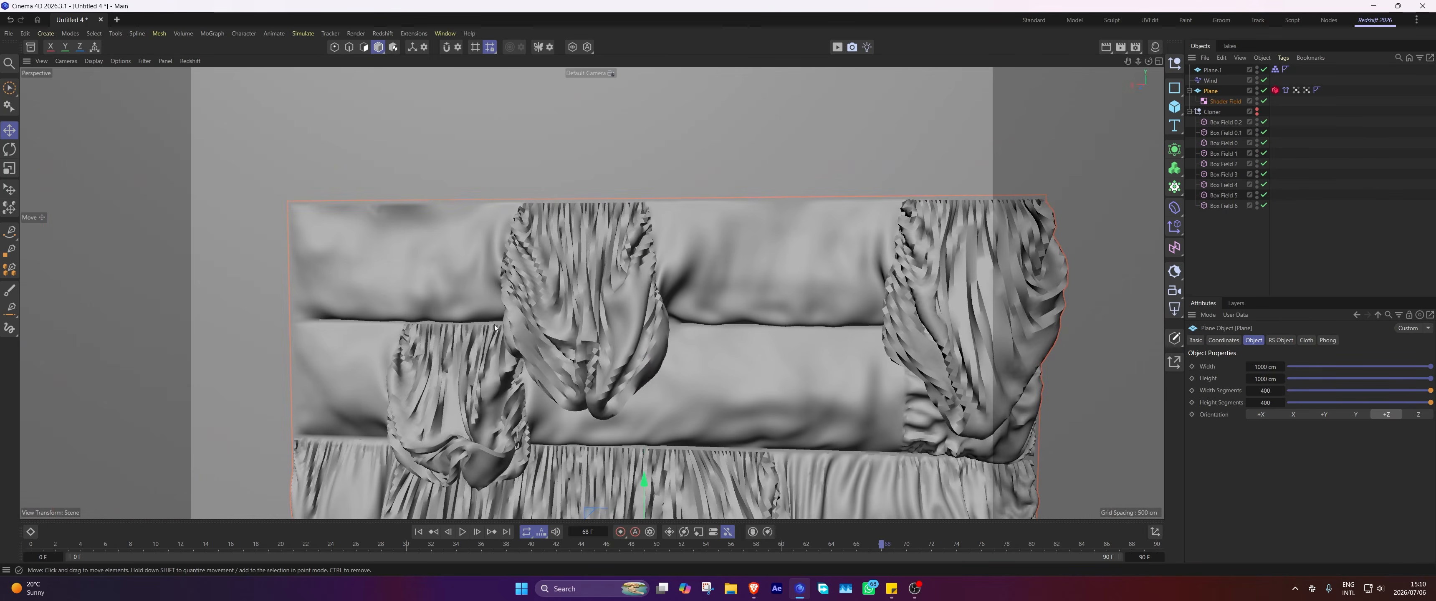
alt+drag(690, 251, 599, 305)
alt+right_drag(443, 311, 608, 301)
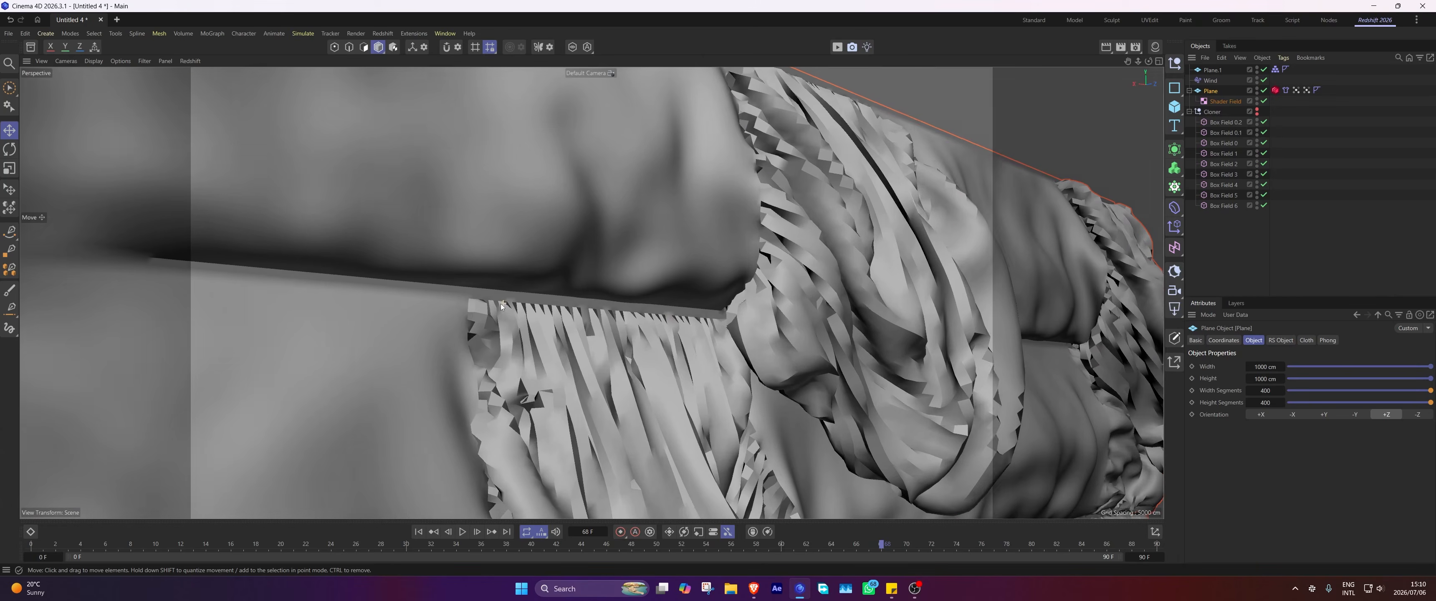
alt+drag(781, 291, 670, 281)
alt+right_drag(670, 280, 504, 302)
alt+middle_drag(889, 330, 703, 220)
alt+right_drag(738, 290, 739, 250)
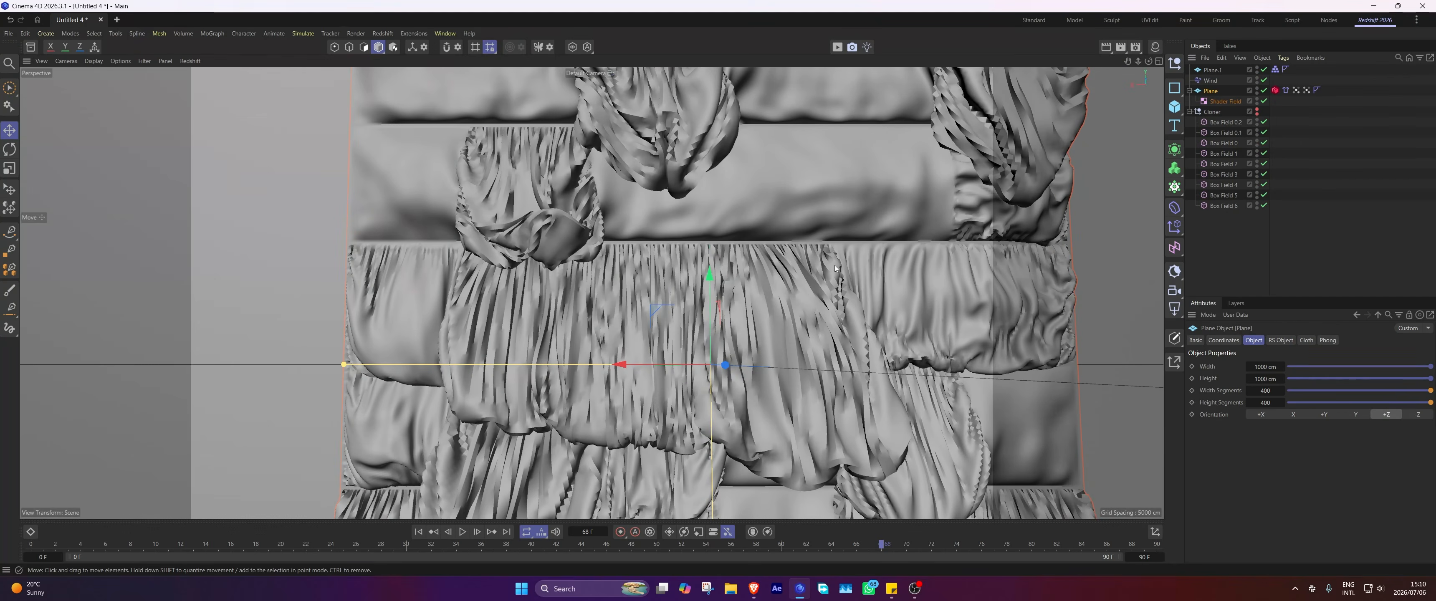
alt+middle_drag(702, 230, 705, 276)
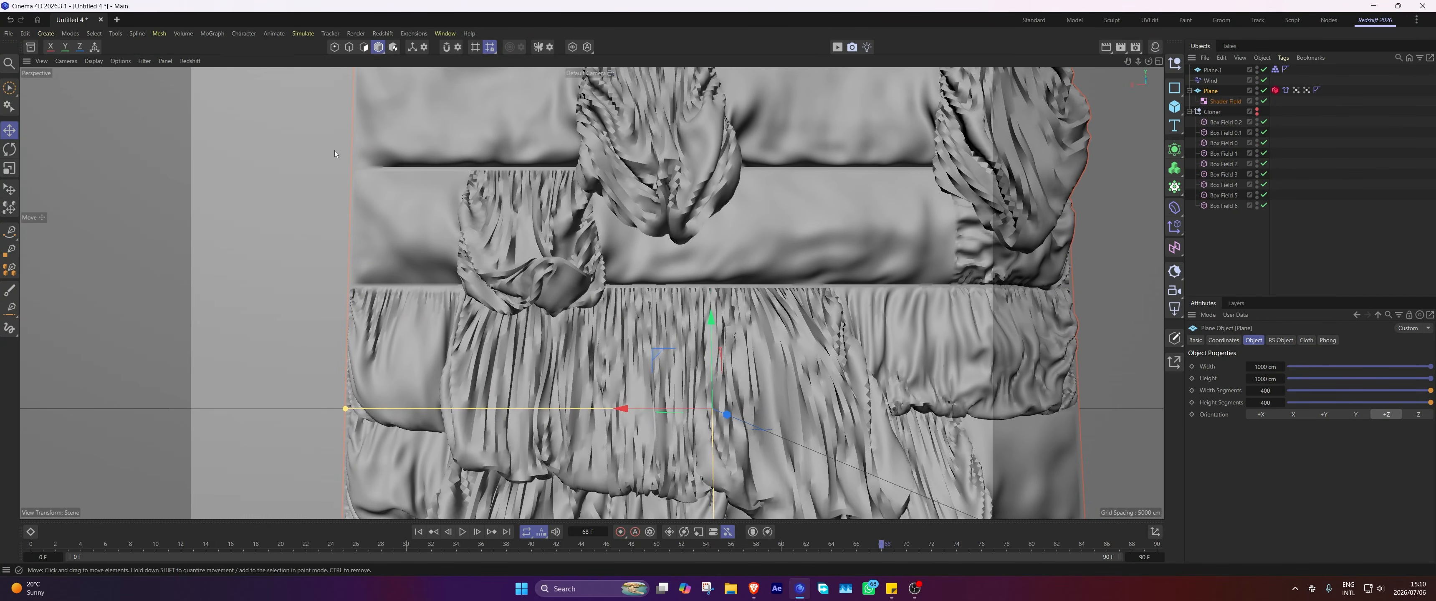
alt+middle_drag(945, 201, 887, 307)
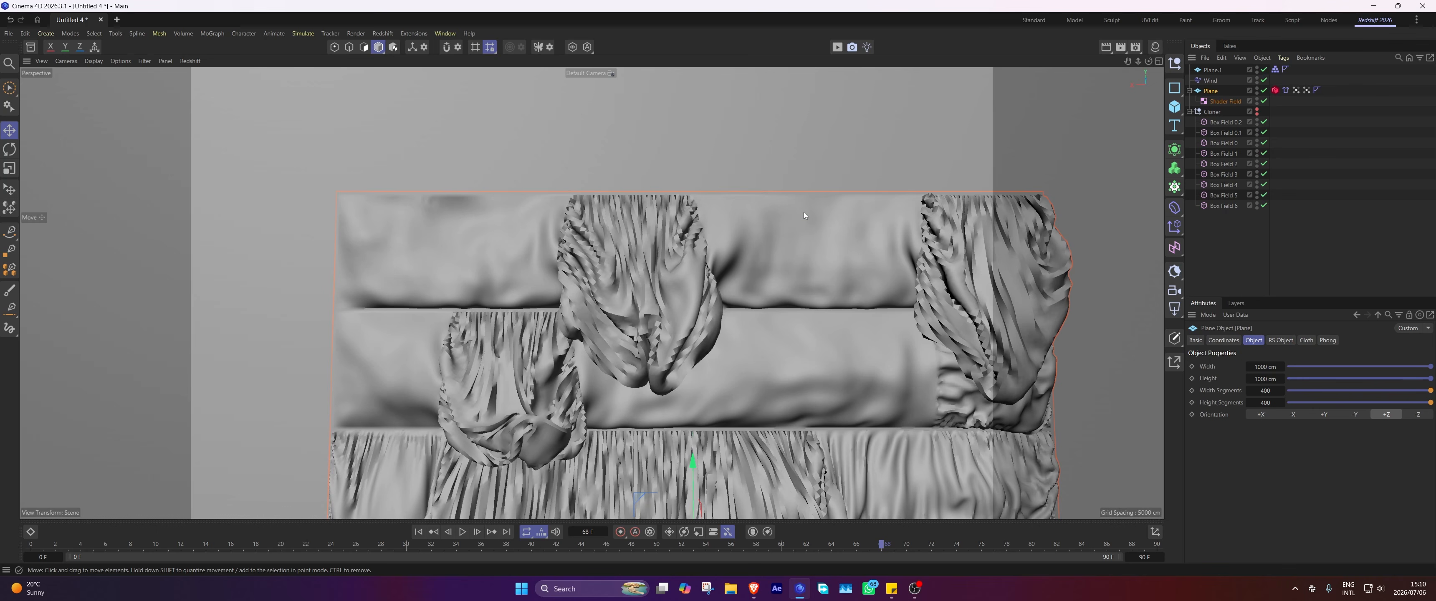
alt+right_drag(803, 212, 774, 294)
alt+middle_drag(774, 295, 721, 226)
alt+drag(721, 225, 709, 266)
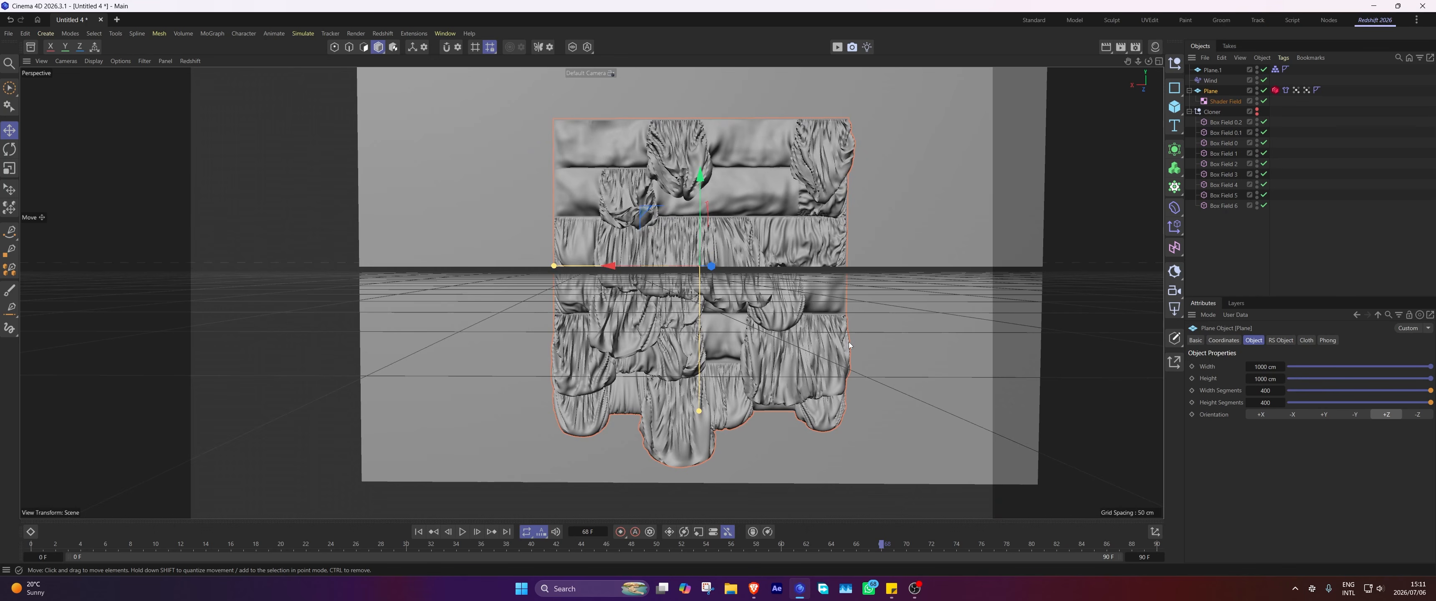
scroll(772, 239, up, 3)
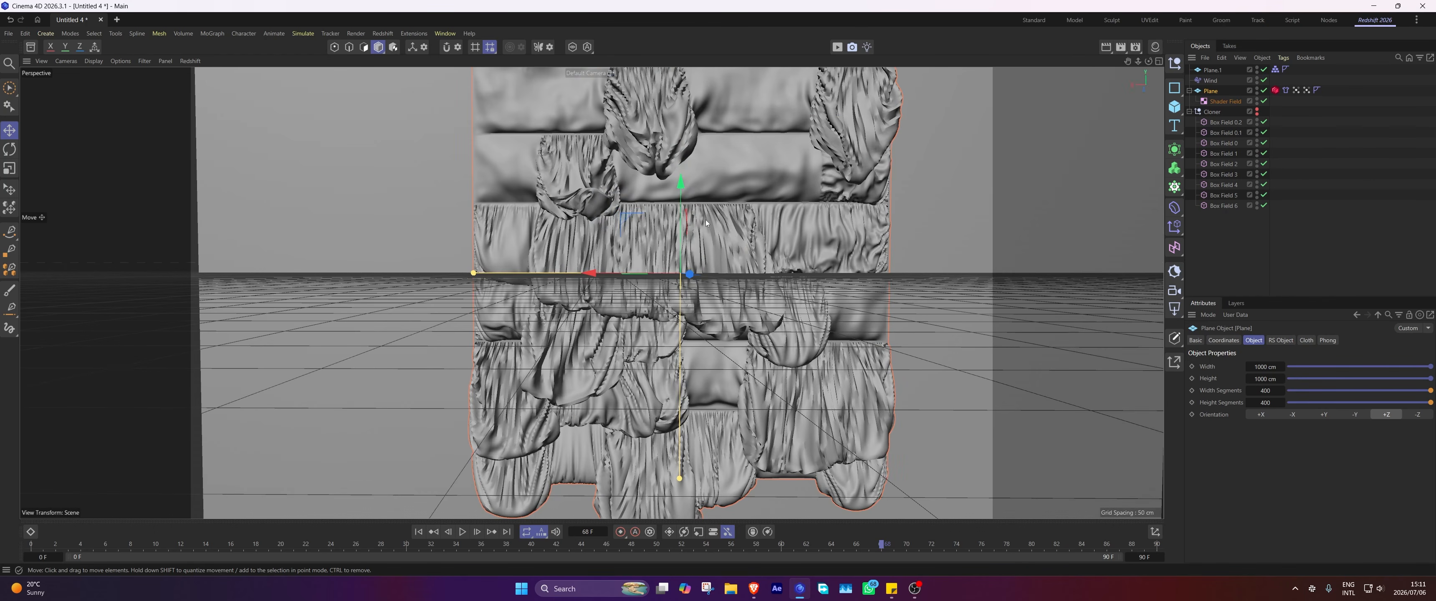
scroll(716, 224, down, 2)
alt+middle_drag(717, 224, 680, 246)
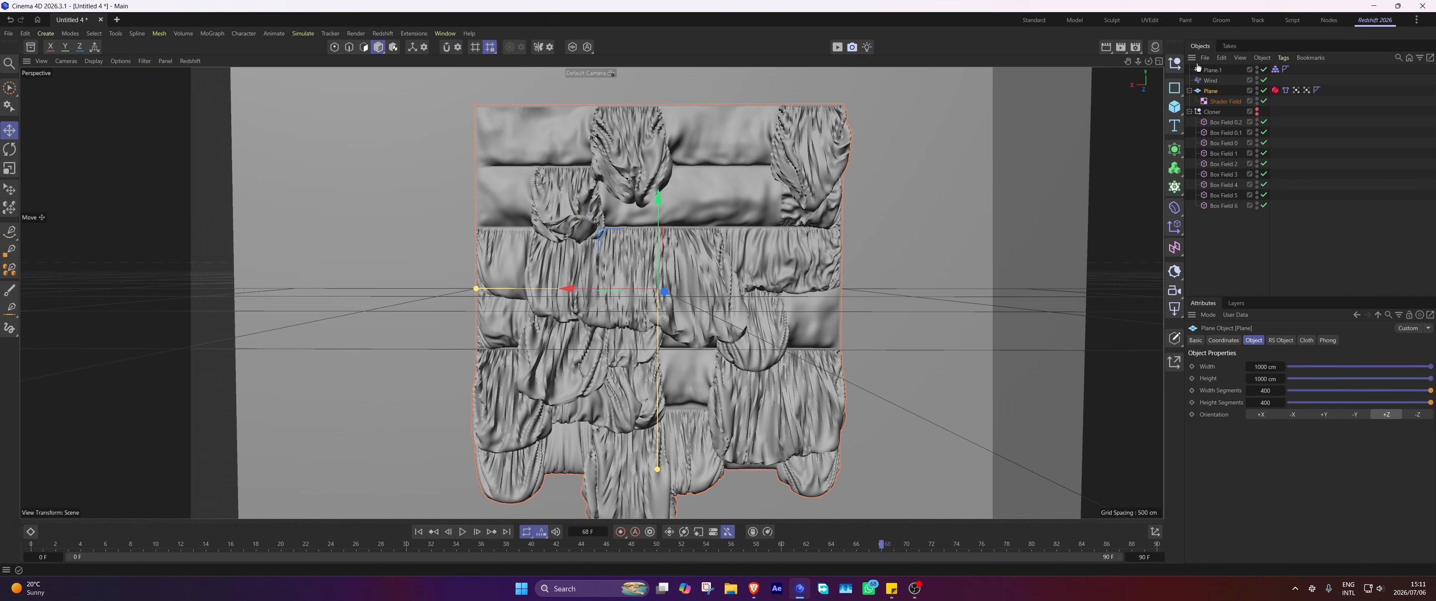
Create a new Redshift material and apply it to the cloth plane.
click(1155, 46)
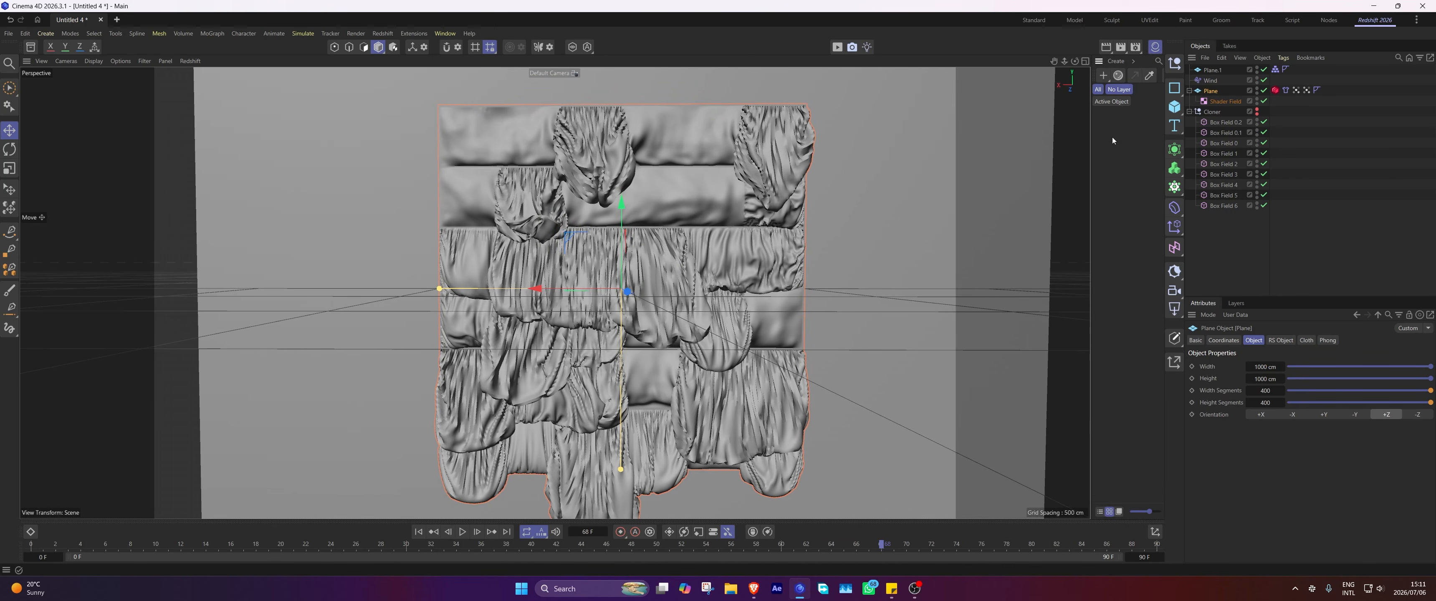
double_click(1111, 141)
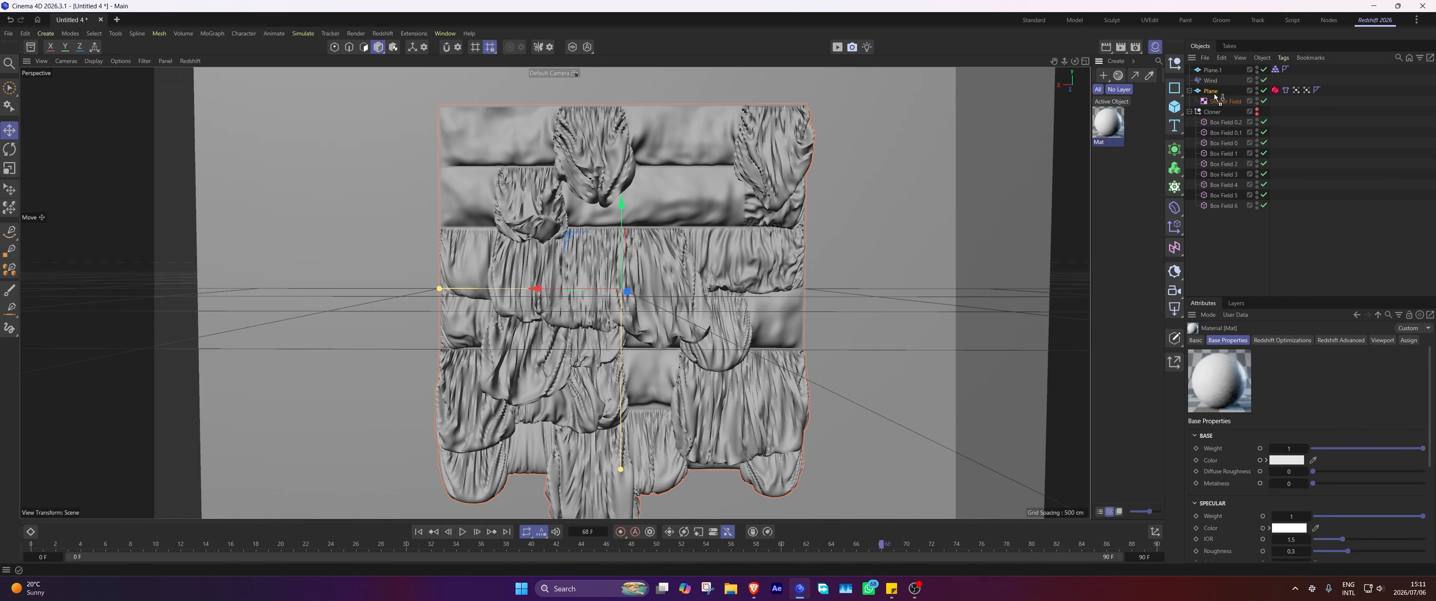
drag(1215, 95, 1212, 92)
Add a Material Blender node to the material's graph and connect its output to the Output node's Surface.
double_click(1108, 124)
text(c)
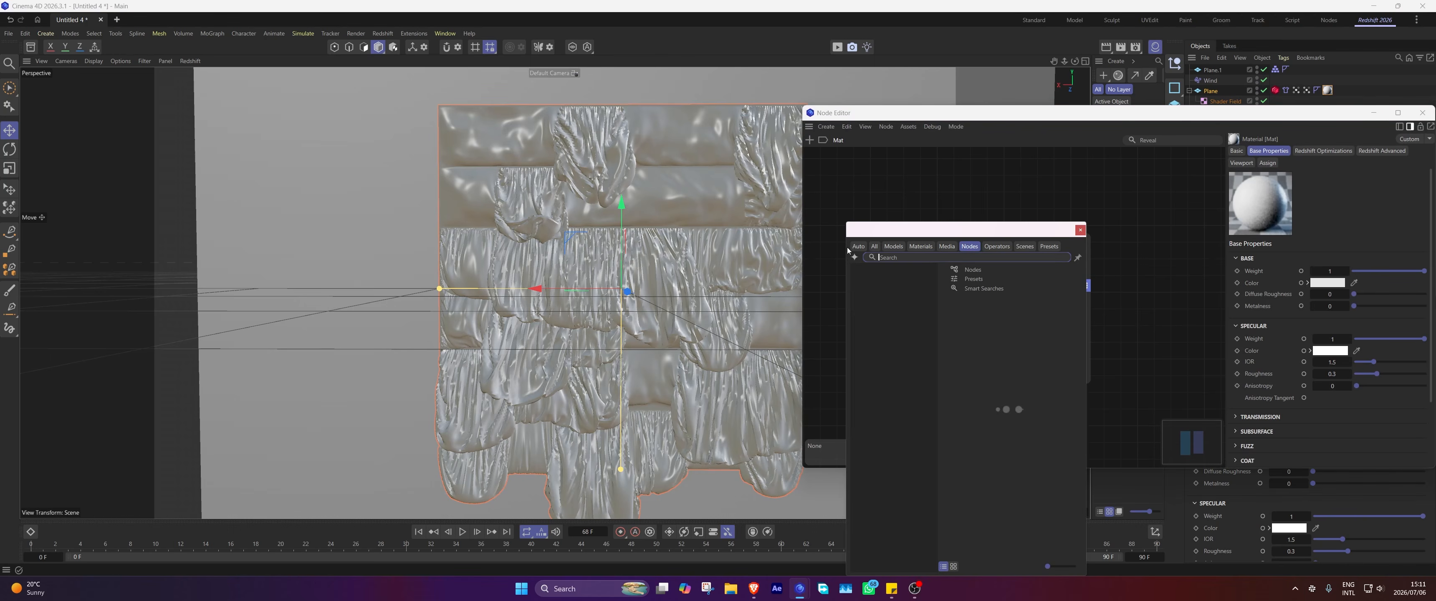
text(bl)
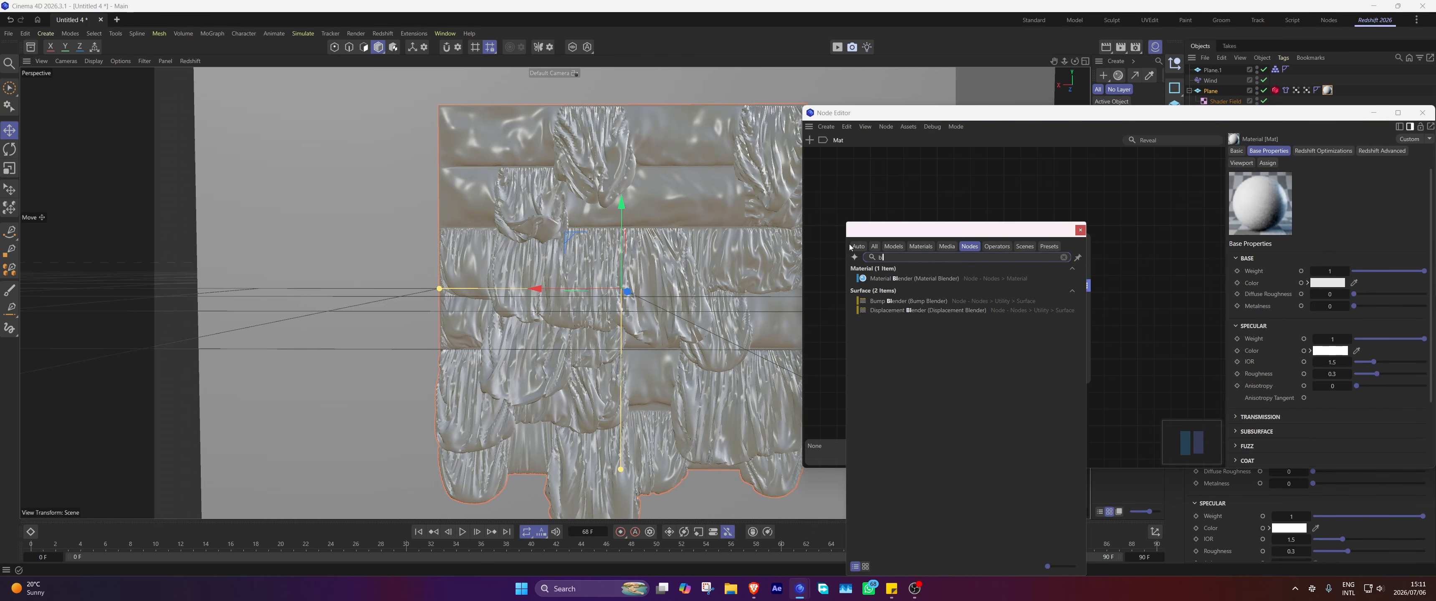
double_click(867, 277)
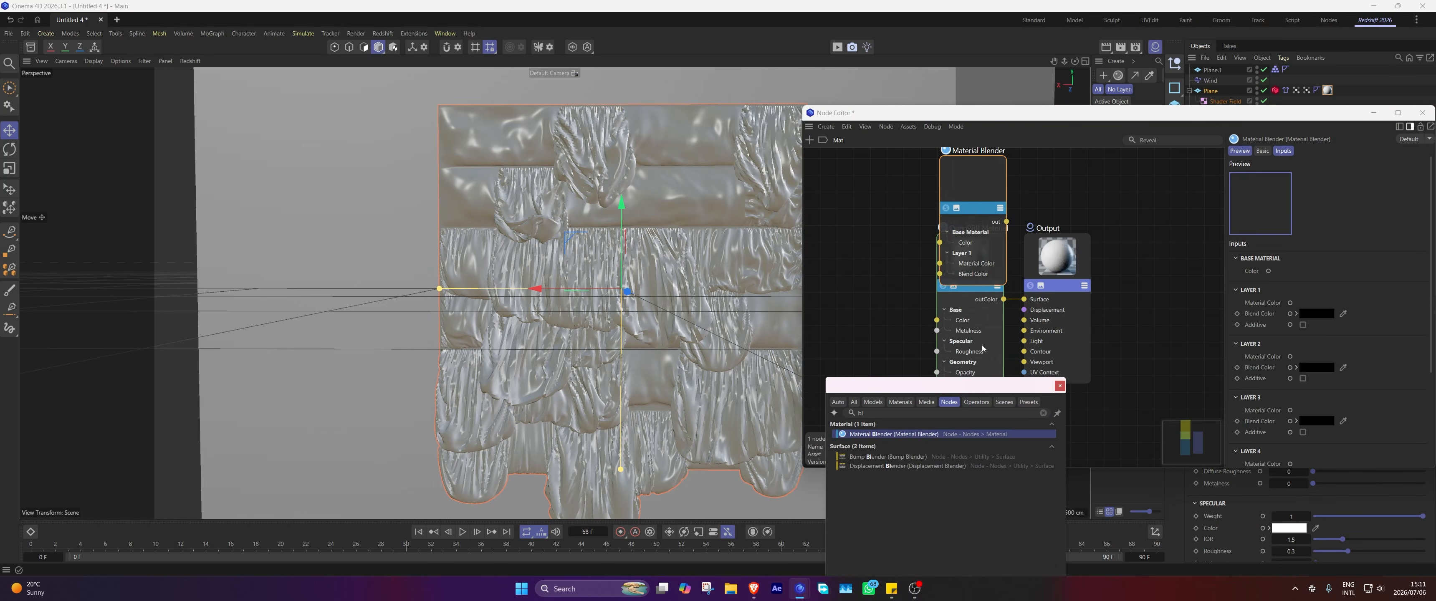
drag(1041, 244, 1115, 221)
drag(1006, 222, 1104, 280)
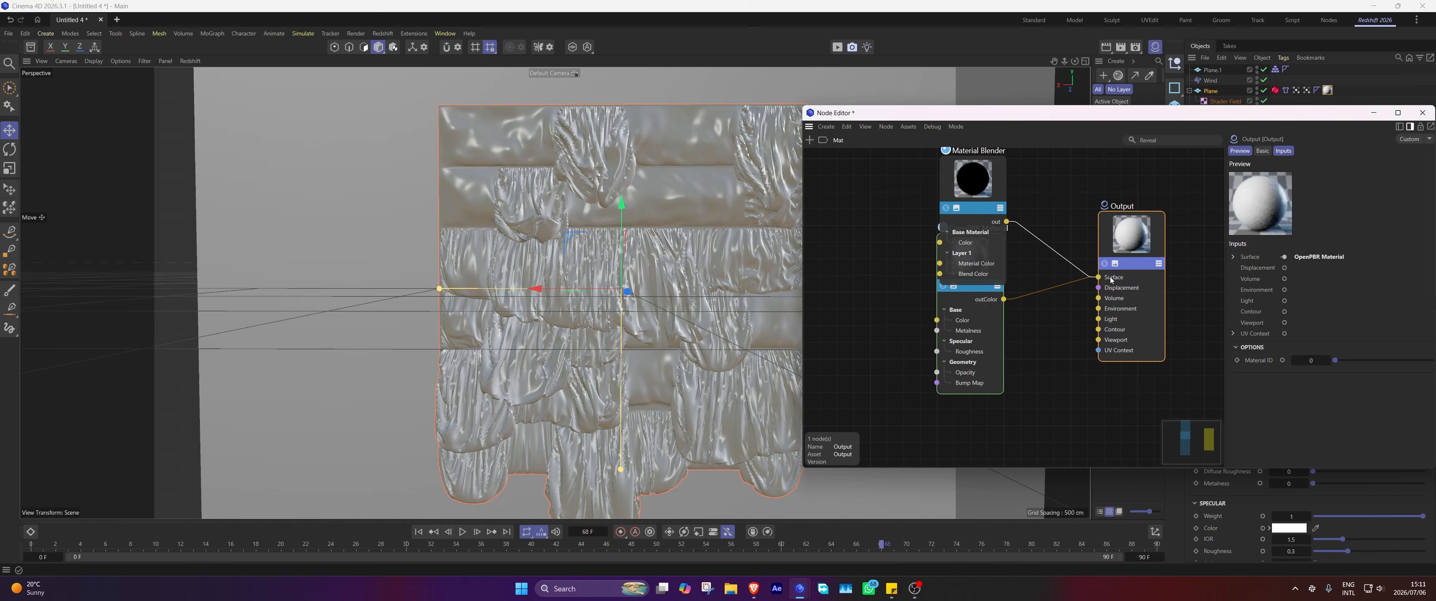
drag(971, 185, 1057, 297)
Duplicate the OpenPBR Material node, connecting the copy to the blender's Layer 1 Material Color and the original to its Base Material Color.
drag(972, 261, 918, 337)
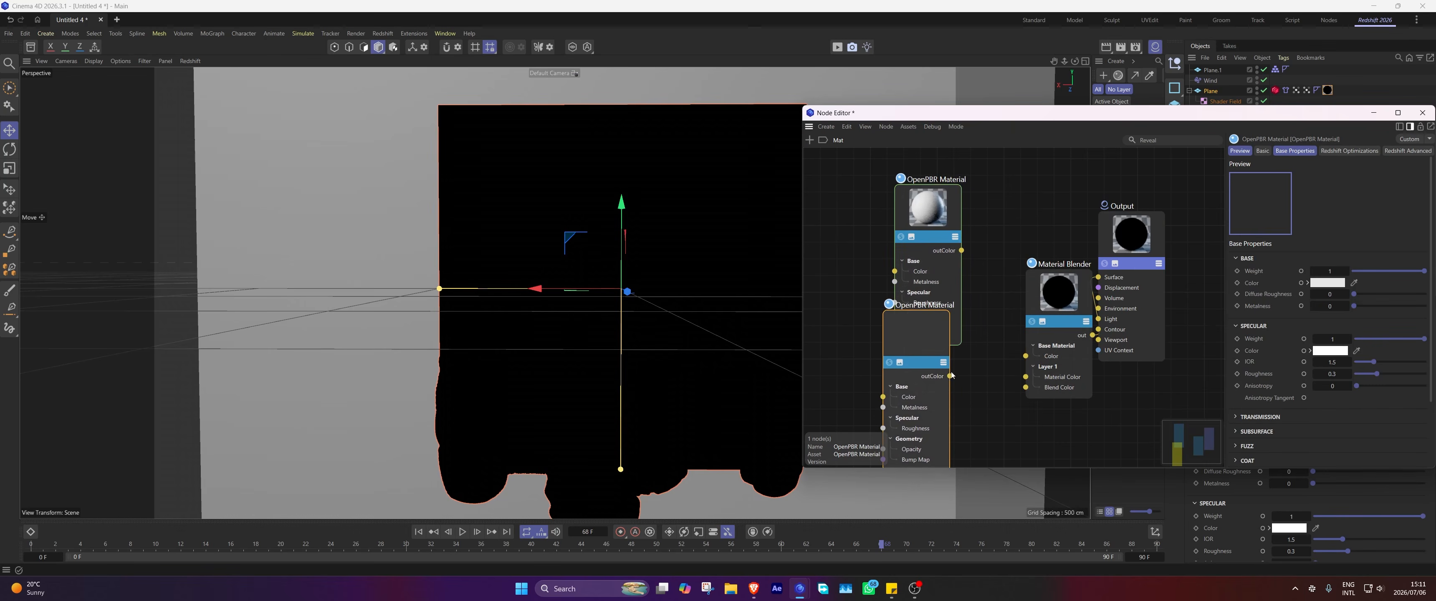
drag(950, 376, 1061, 376)
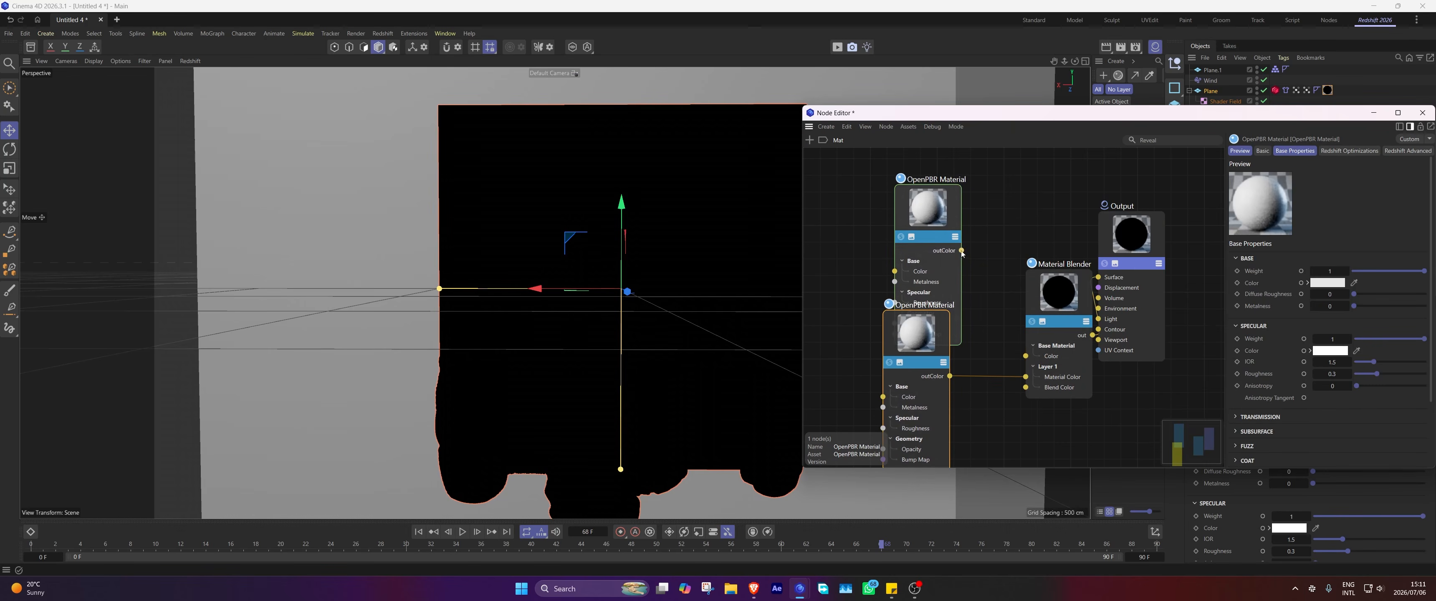
drag(962, 251, 1025, 355)
Set the base OpenPBR Material's color to a muted green, about RGB 90, 133, 89.
click(928, 212)
click(1327, 282)
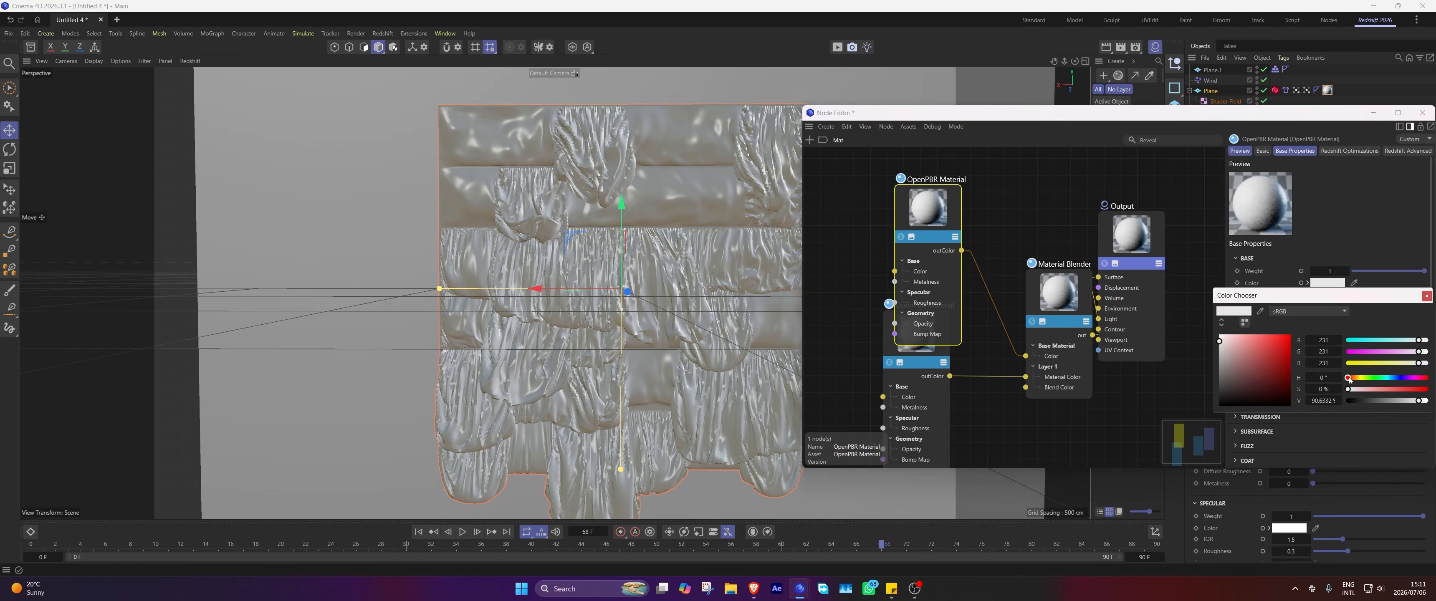
drag(1281, 342, 1245, 367)
click(1373, 378)
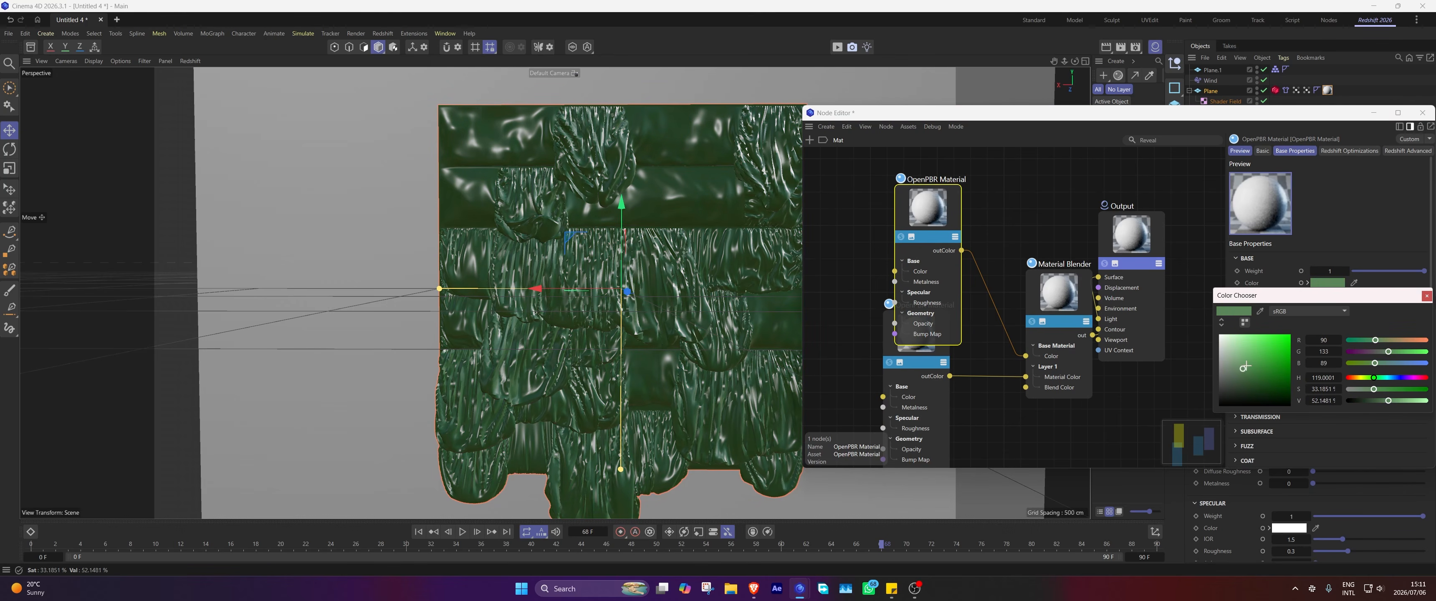
click(1427, 296)
double_click(980, 346)
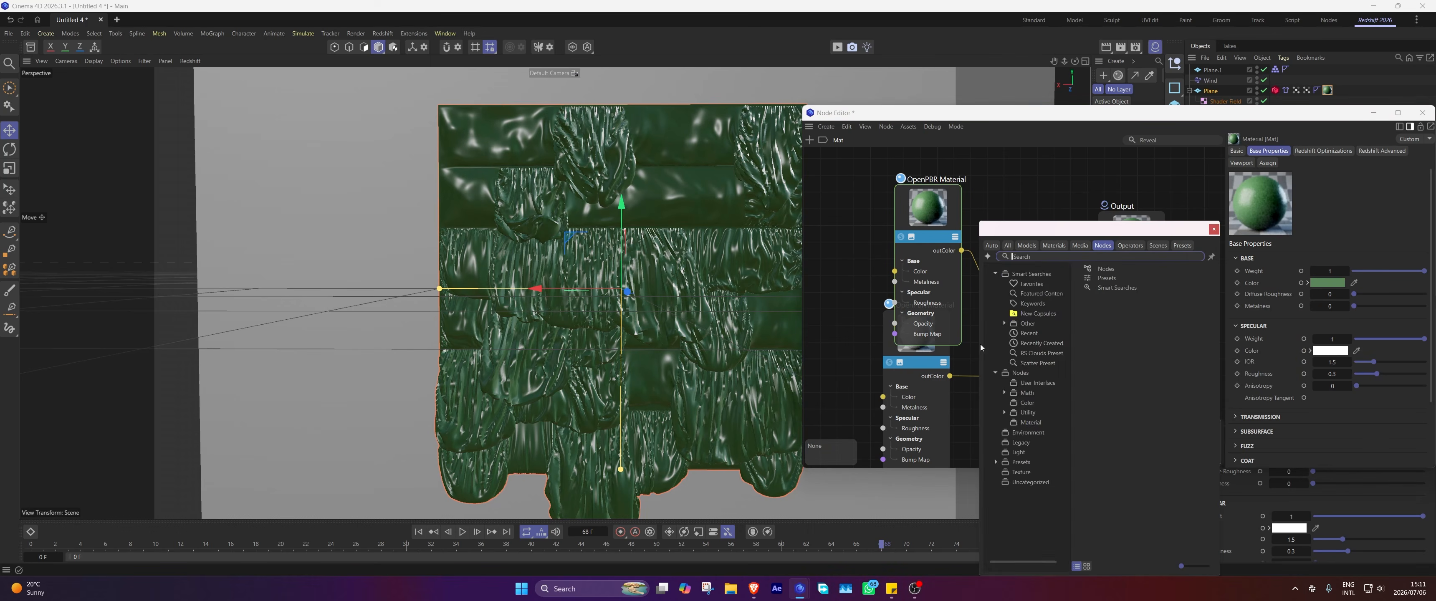
text(ver)
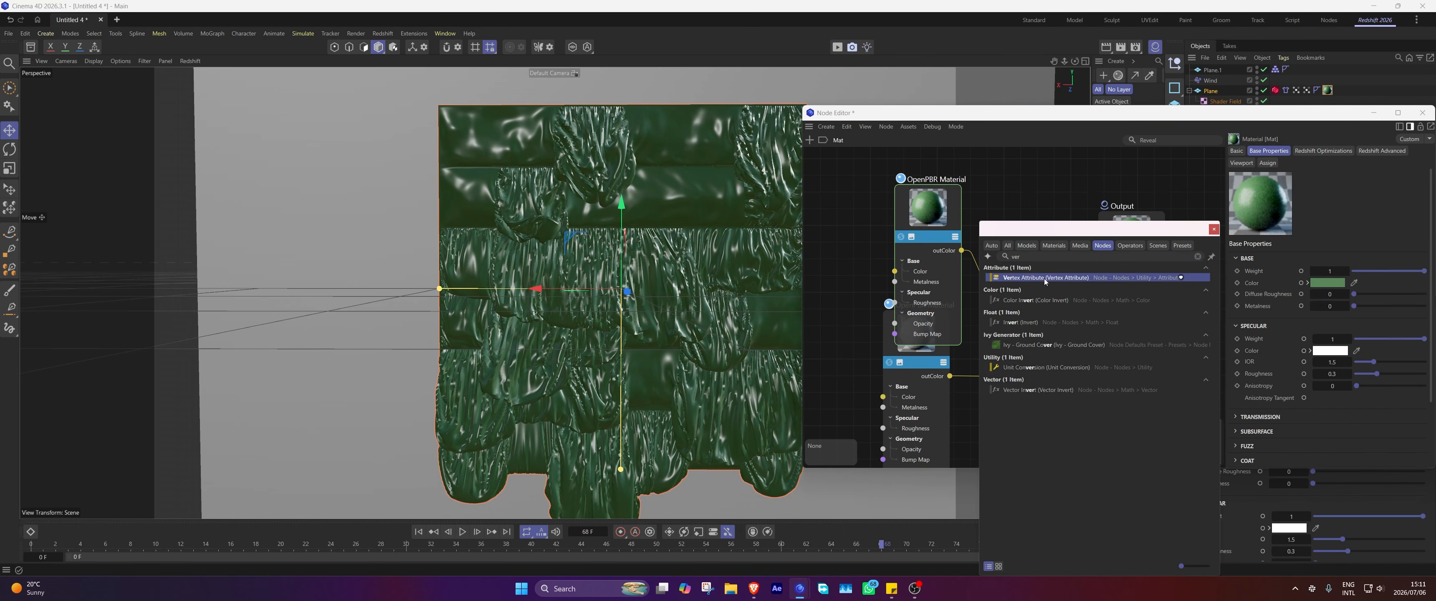
double_click(1029, 279)
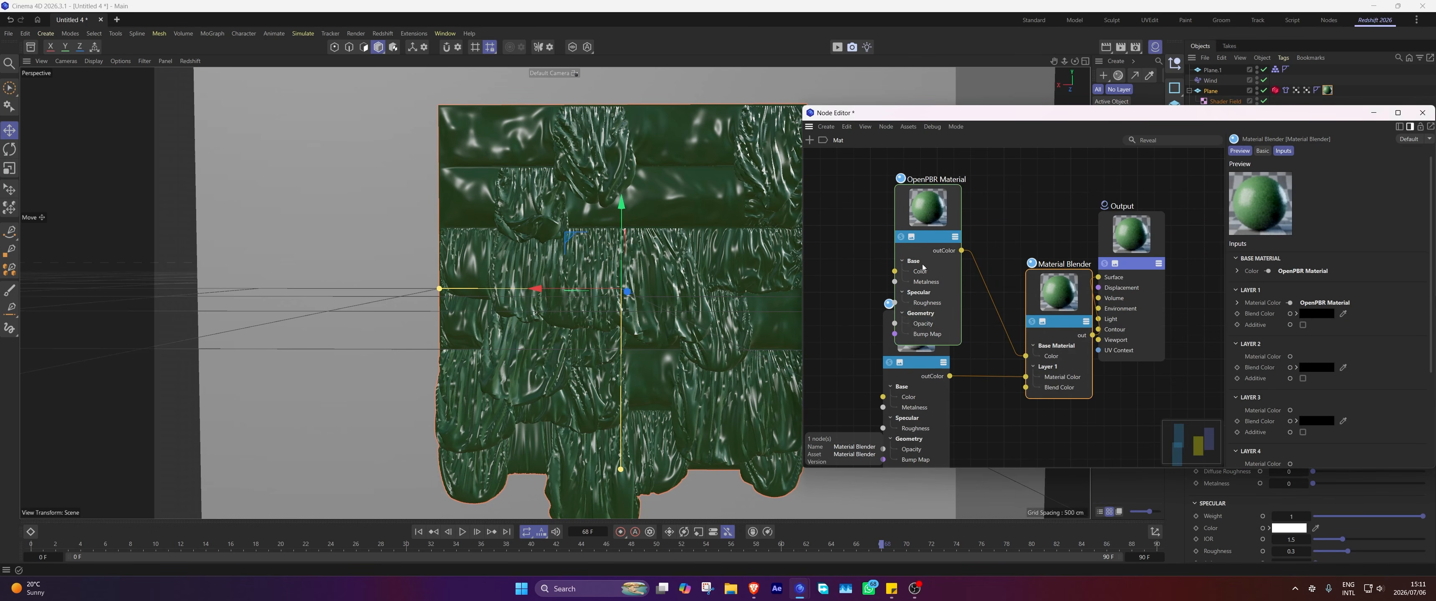
Add a Vertex Attribute node, connect it to the blender's Layer 1 Blend Color, and assign Vertex Map.1 as its attribute.
drag(935, 293, 845, 323)
double_click(936, 347)
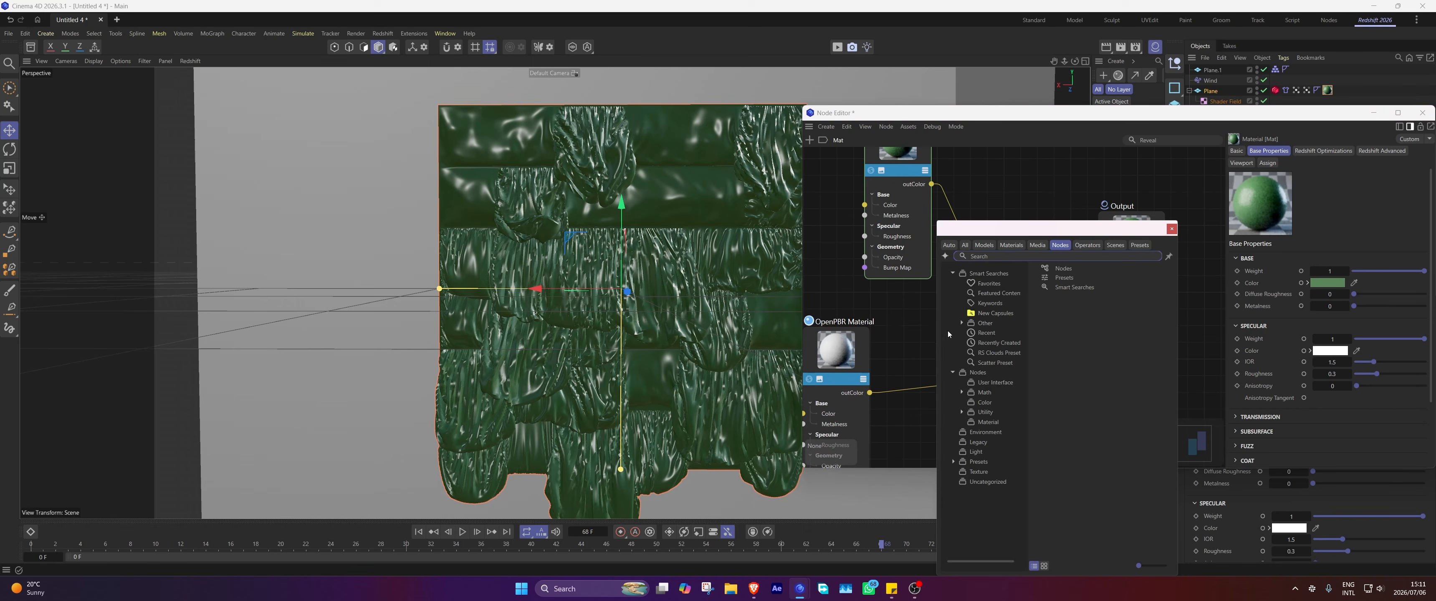
text(vert)
double_click(988, 277)
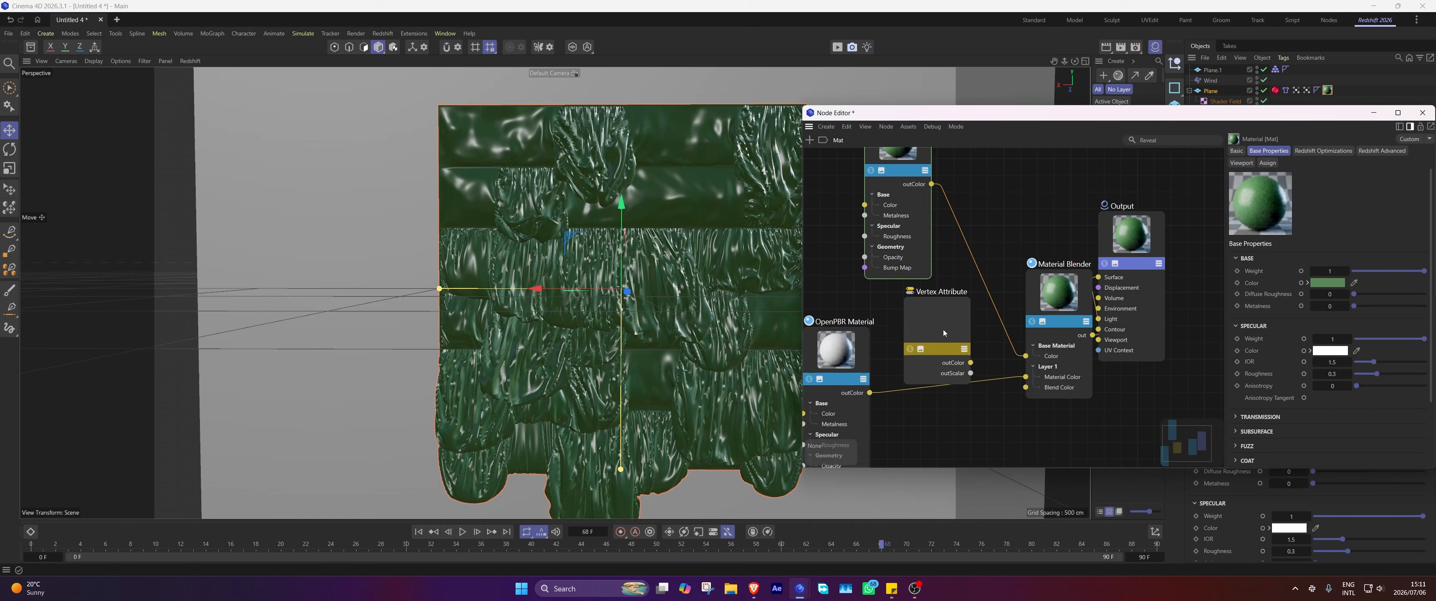
drag(944, 333, 1026, 387)
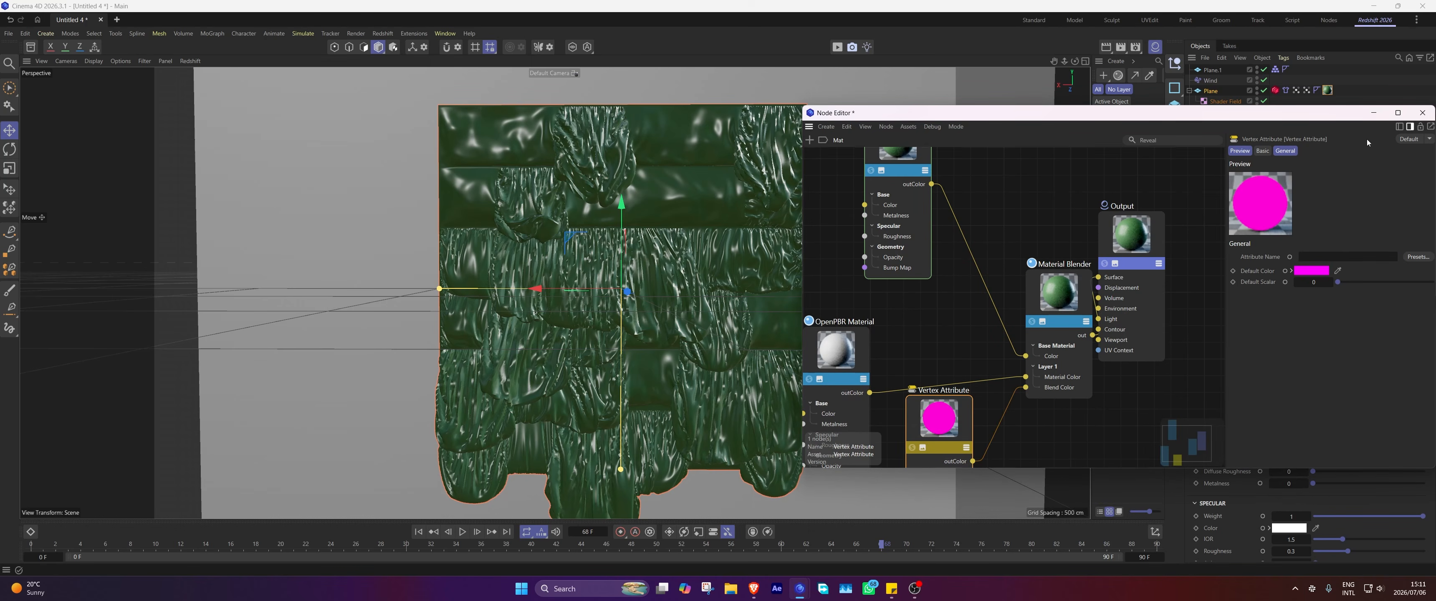
drag(1297, 90, 1333, 256)
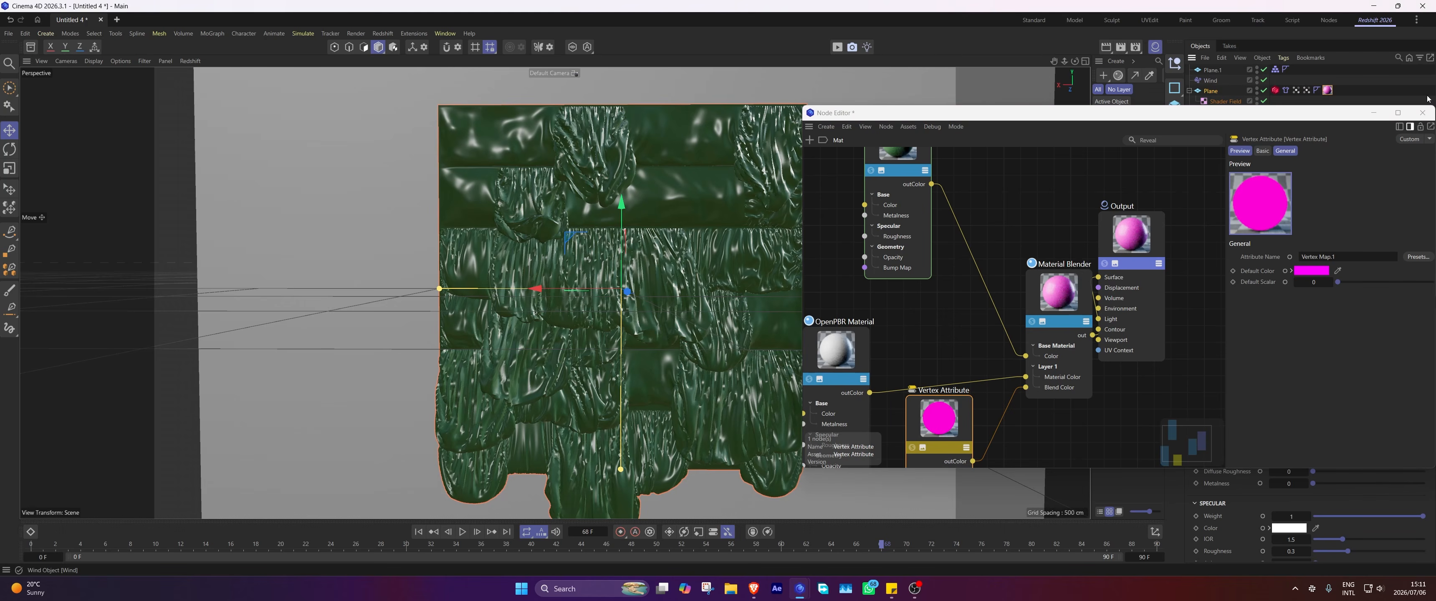
Close the node graph, switch to the Redshift layout, and start an interactive render of the cloth, centering it in the render view.
click(1424, 113)
click(1375, 20)
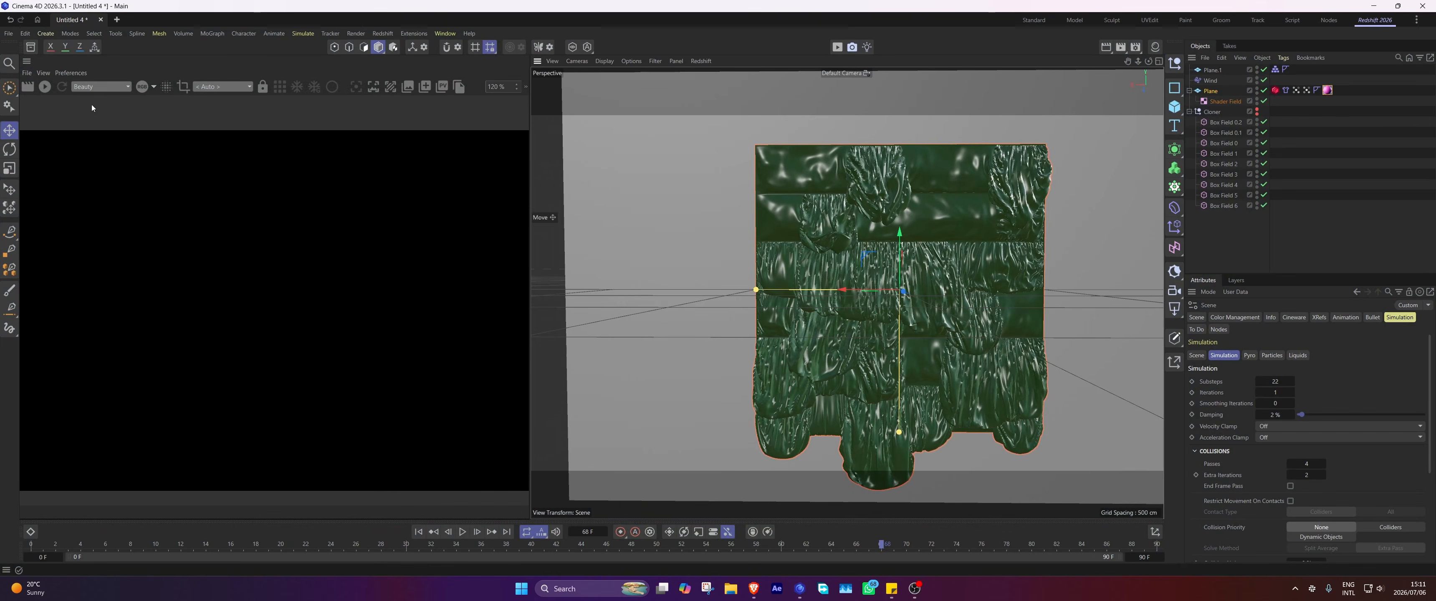
click(46, 88)
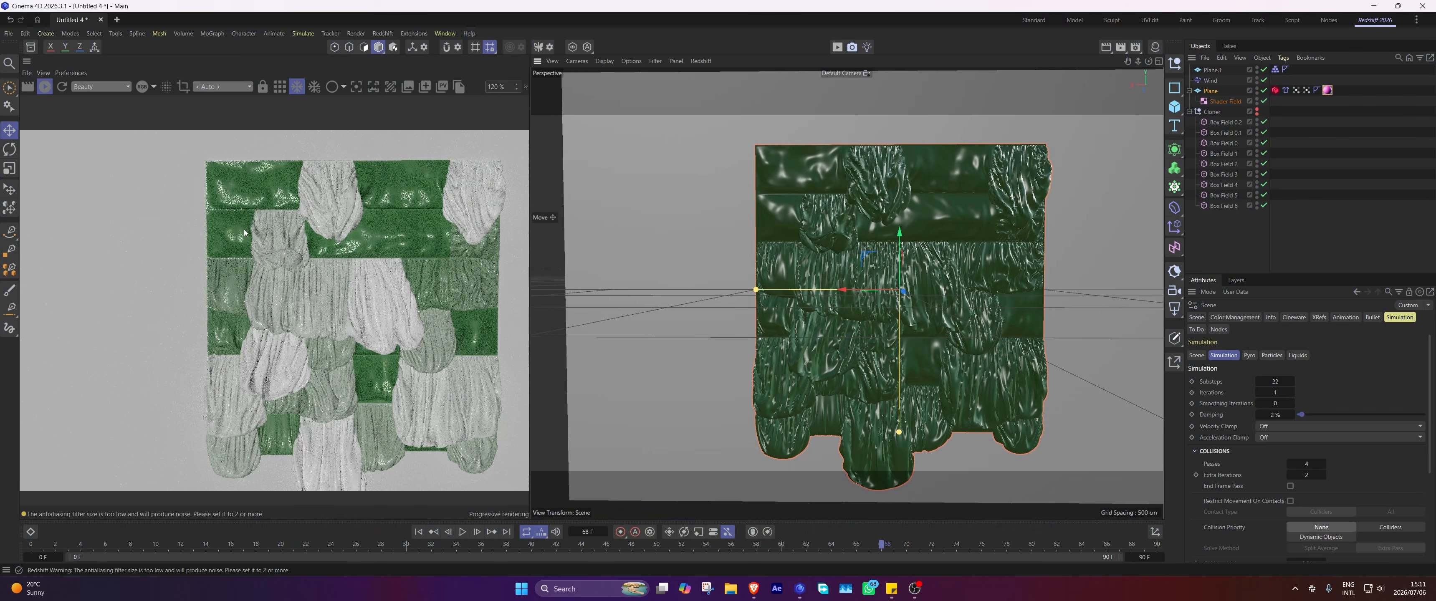
middle_drag(411, 274, 328, 267)
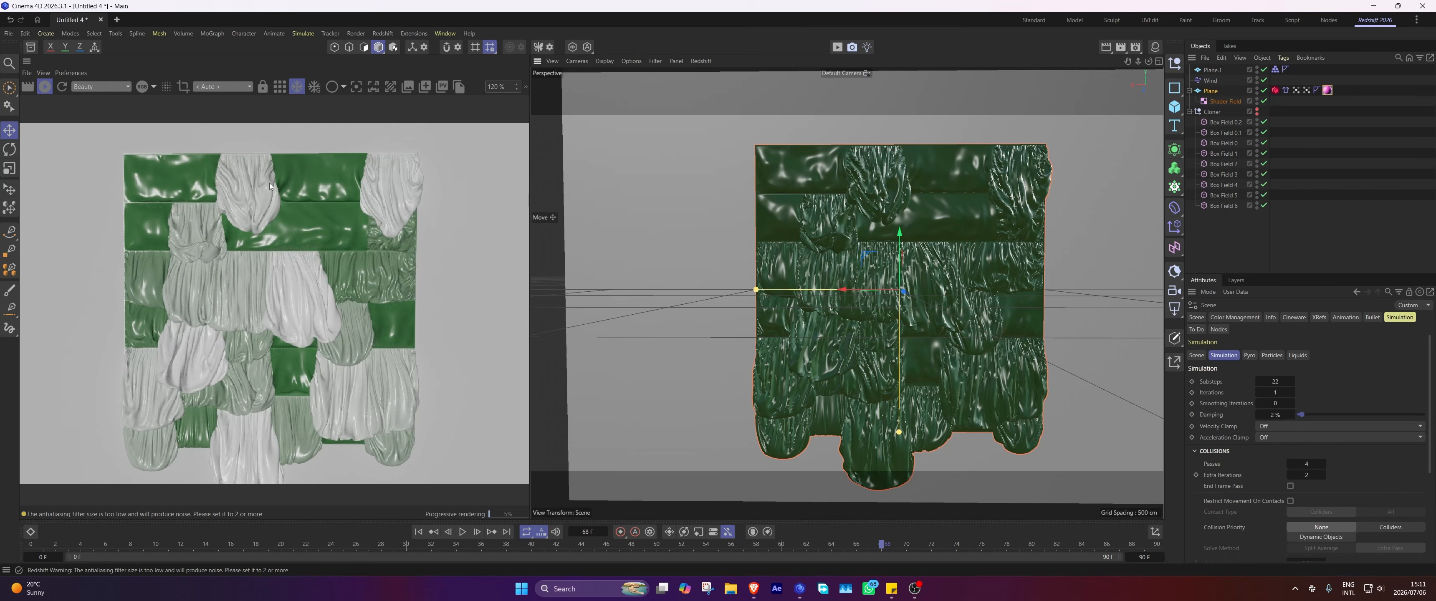